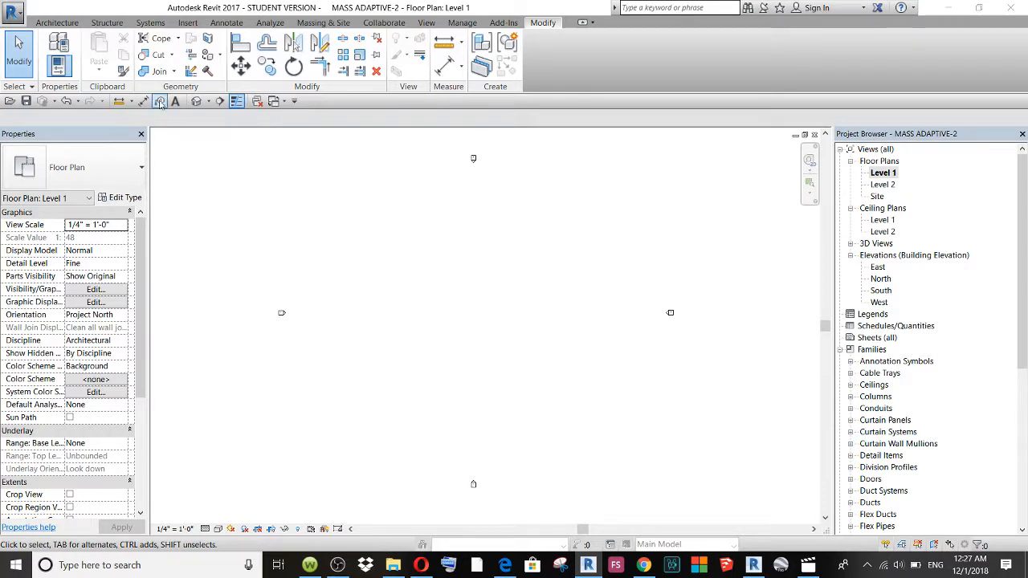
# Step: Start a new in-place mass from the Level 1 floor plan
pyautogui.click(315, 25)
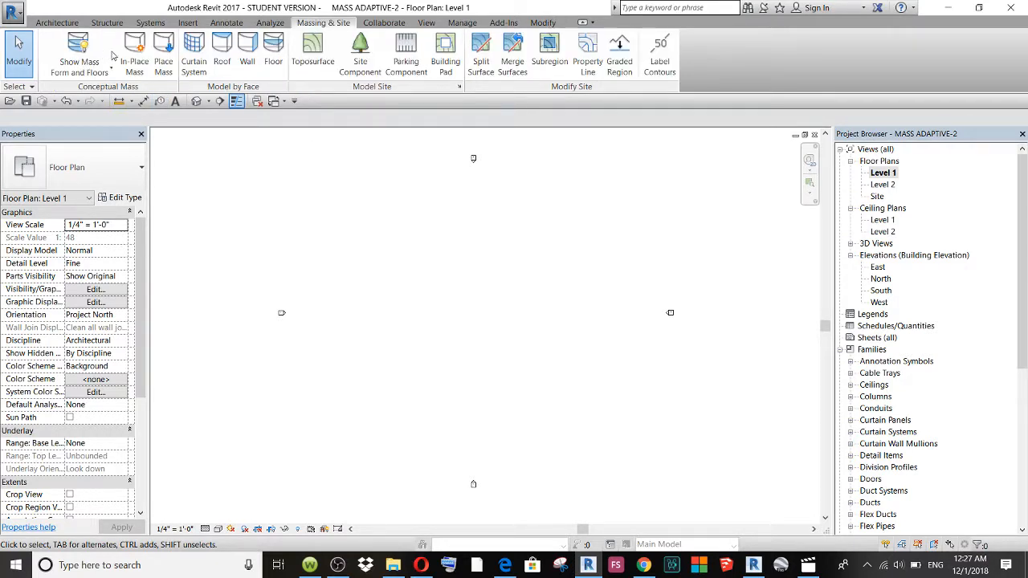
pyautogui.click(133, 71)
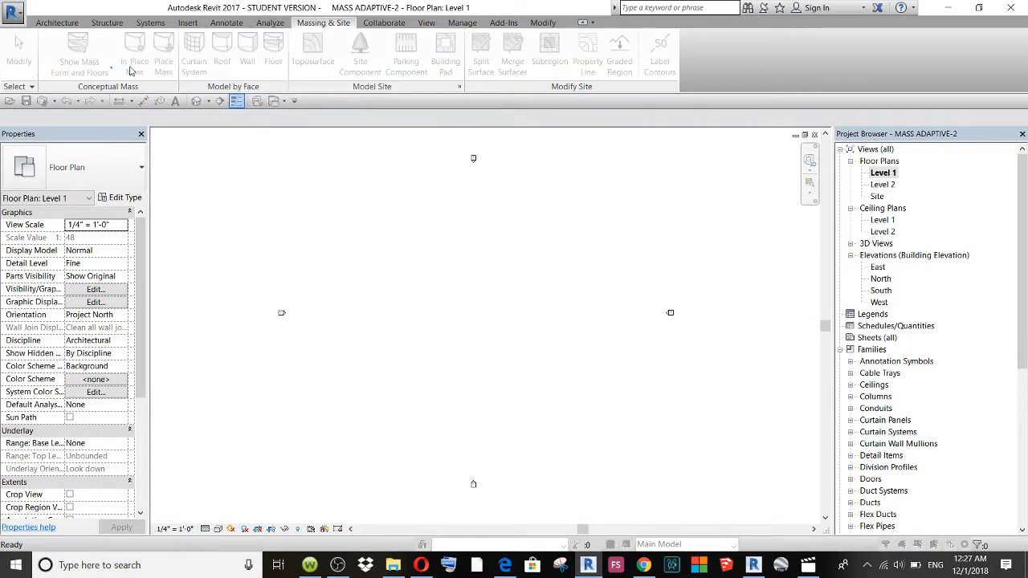
pyautogui.click(499, 306)
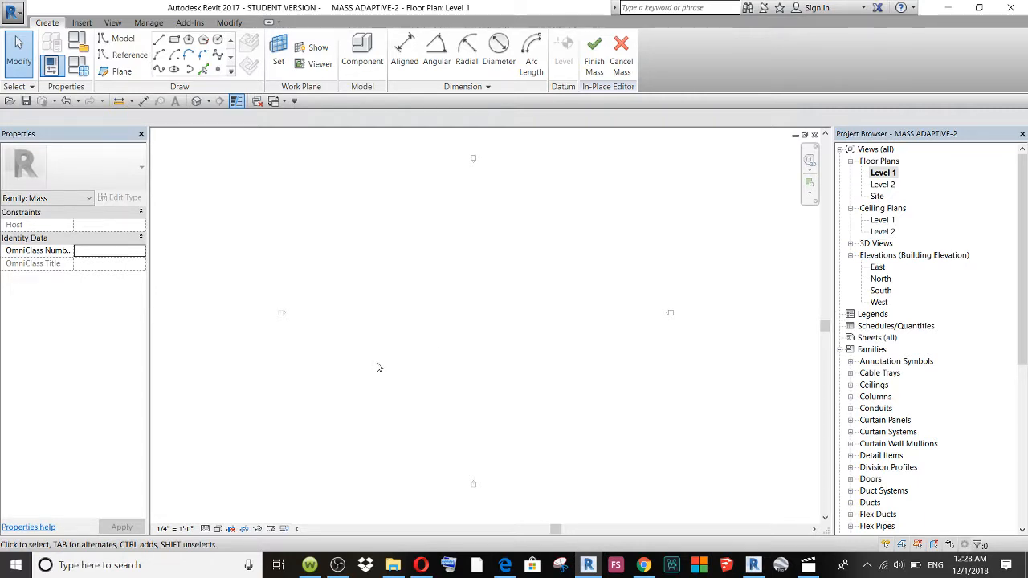
# Step: Draw a horizontal reference plane across the lower half of the plan, between the elevation markers, and name it 1
pyautogui.click(111, 76)
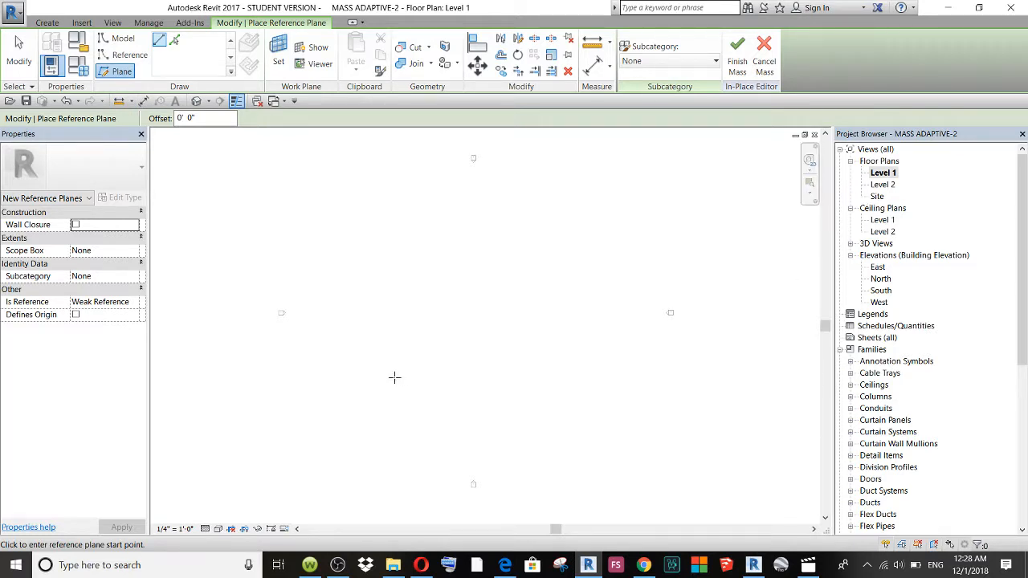
pyautogui.click(366, 379)
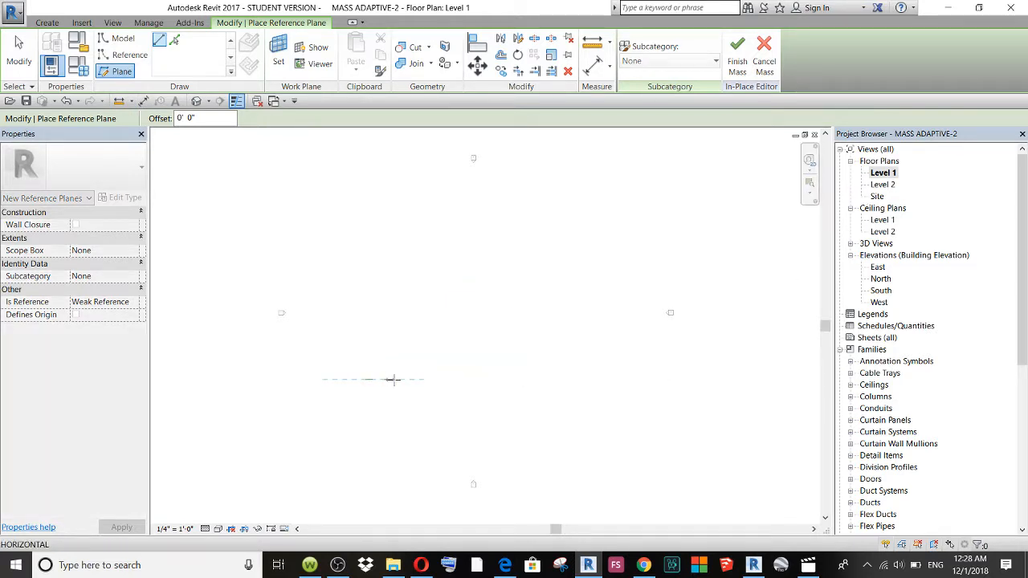
pyautogui.click(625, 379)
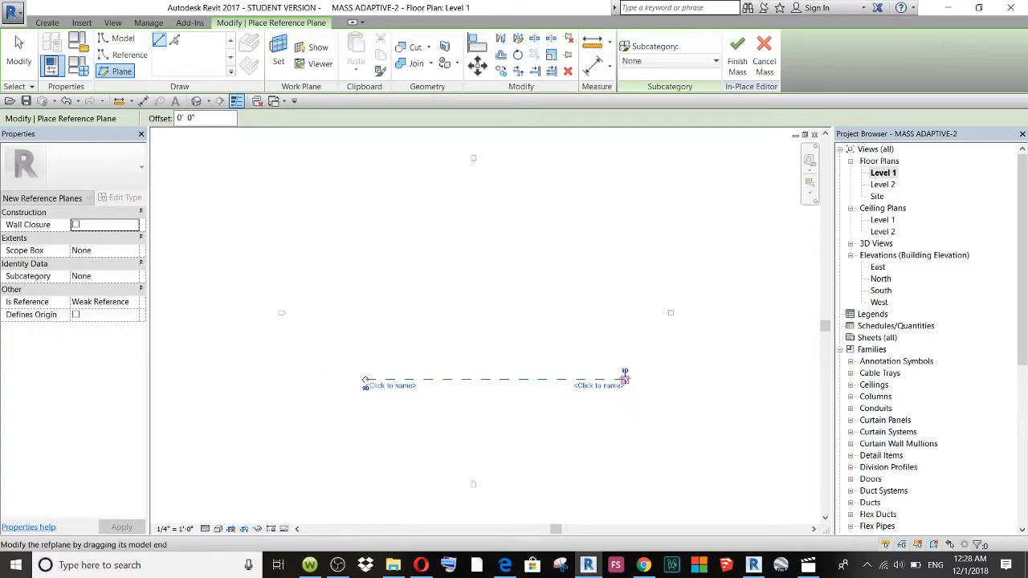
pyautogui.click(605, 386)
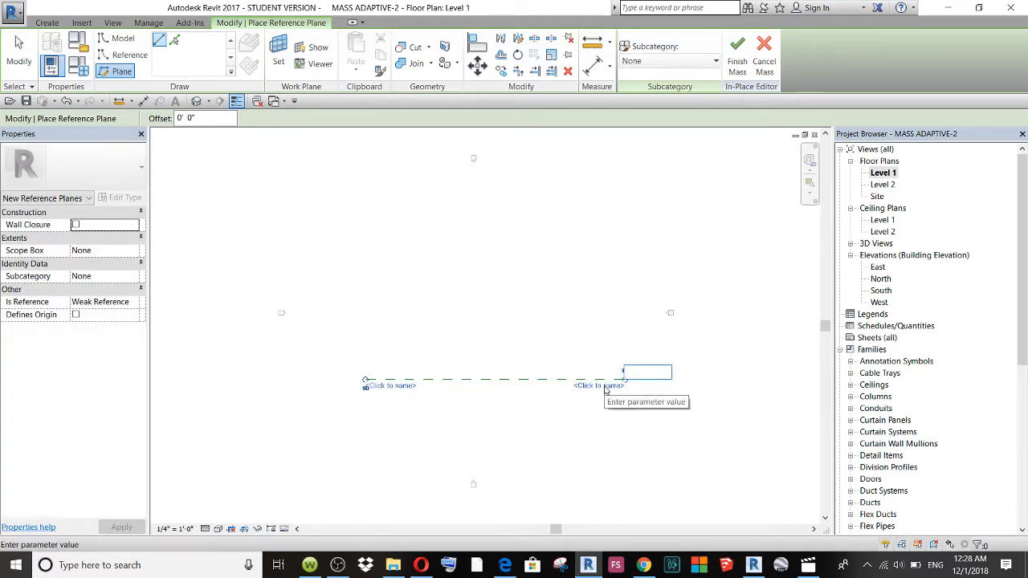
pyautogui.write('1')
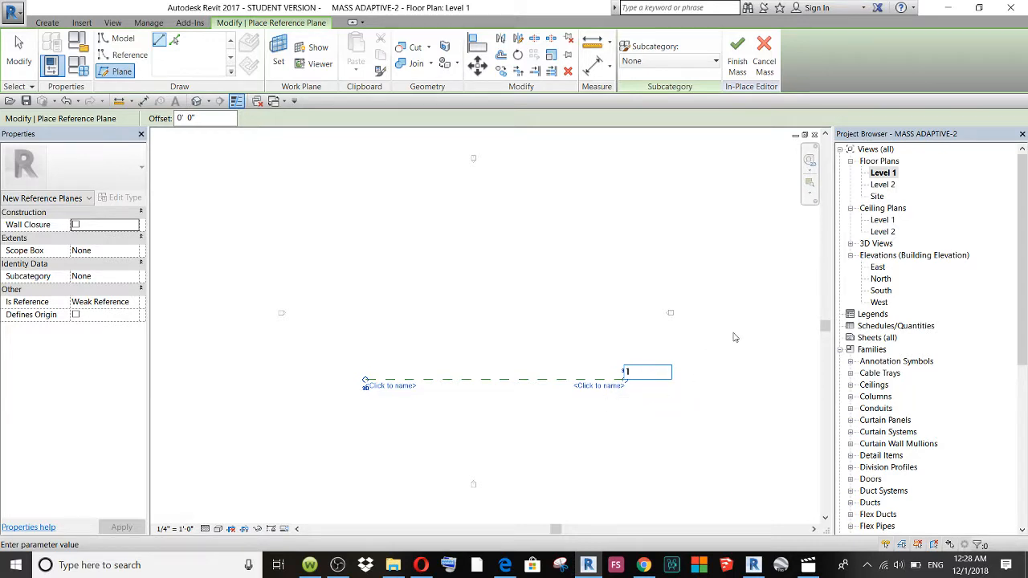
pyautogui.press('Return')
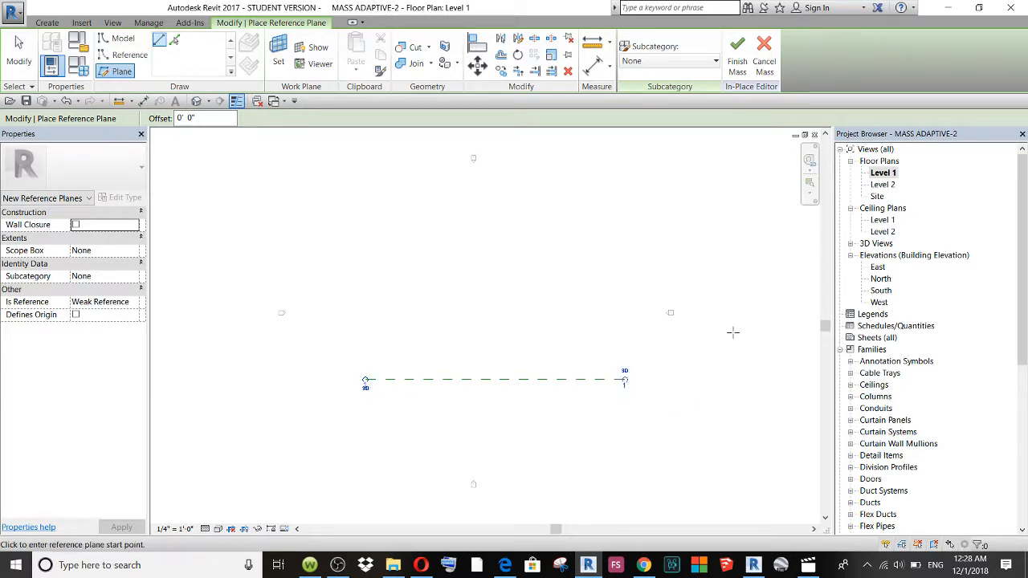
# Step: Draw a second horizontal reference plane about 86'-8" north of plane 1 and name it 2
pyautogui.click(376, 177)
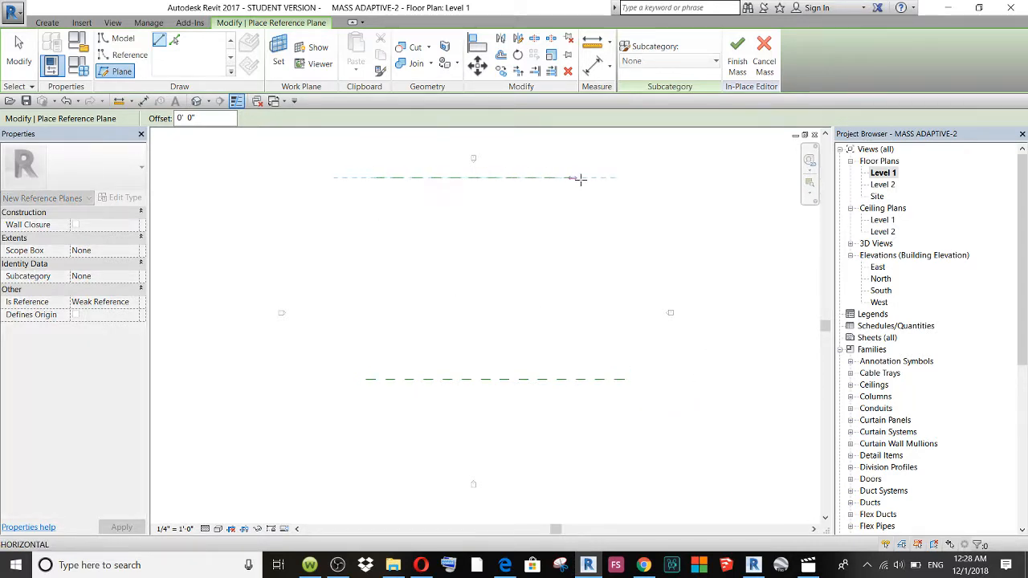
pyautogui.click(625, 178)
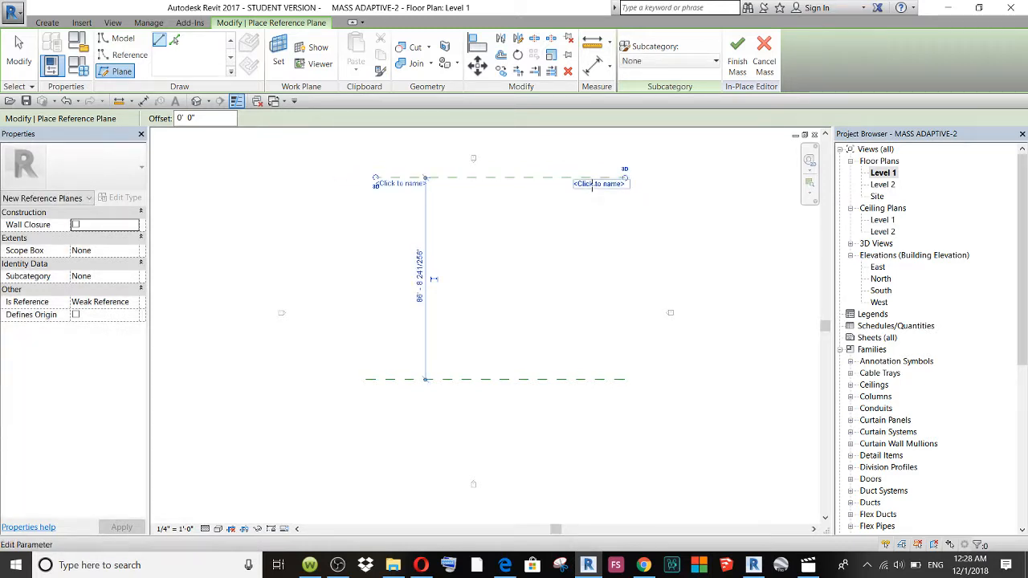
pyautogui.click(596, 184)
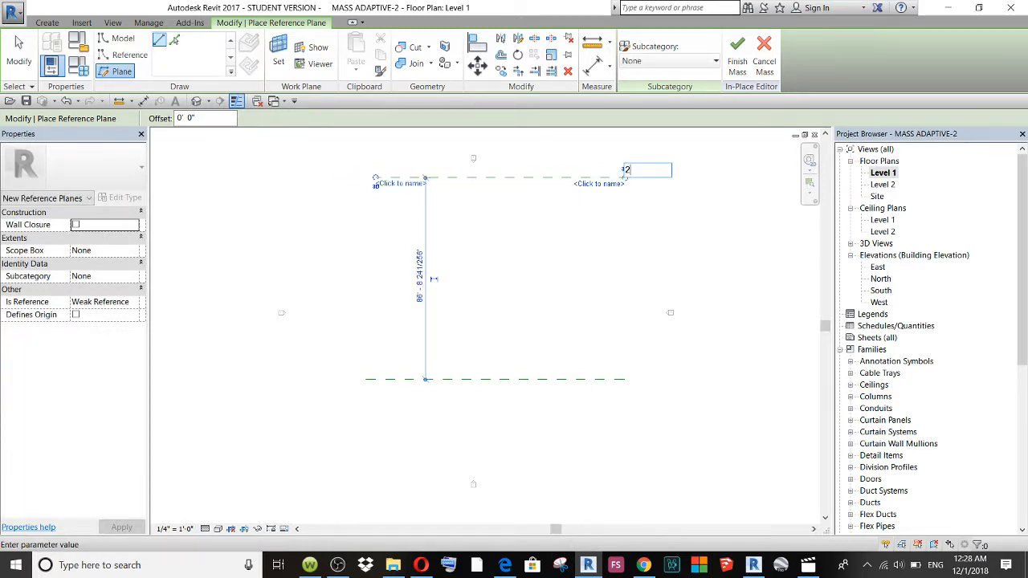
pyautogui.write('2')
pyautogui.press('Return')
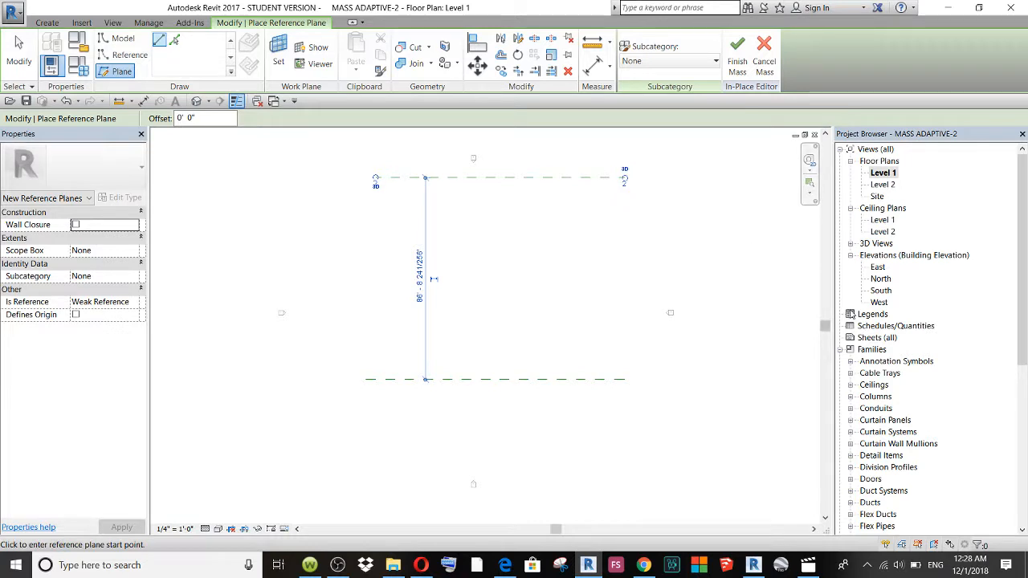
# Step: Open the South elevation and set the work plane by name to Reference Plane : 1
pyautogui.click(880, 291)
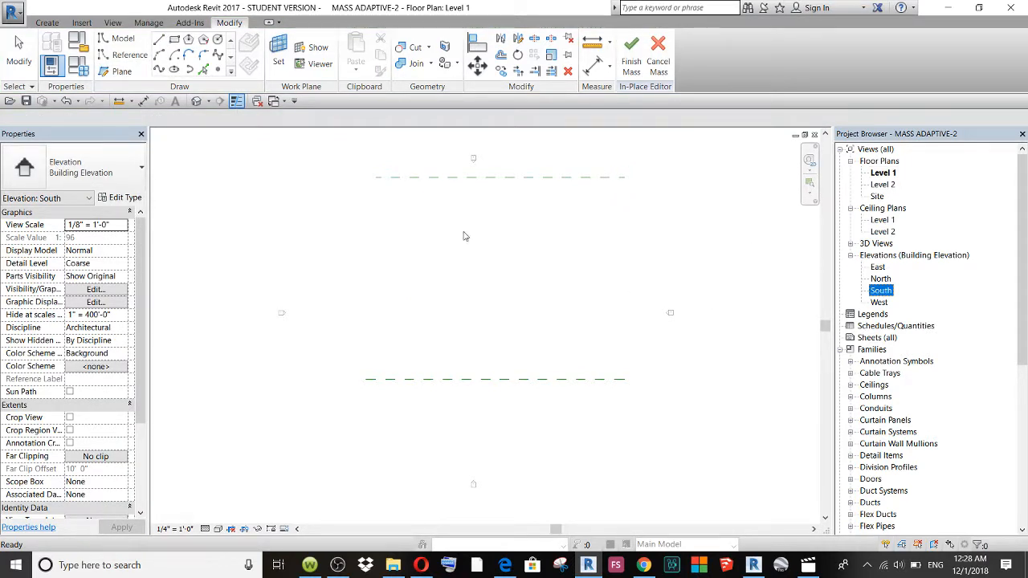
pyautogui.doubleClick(881, 291)
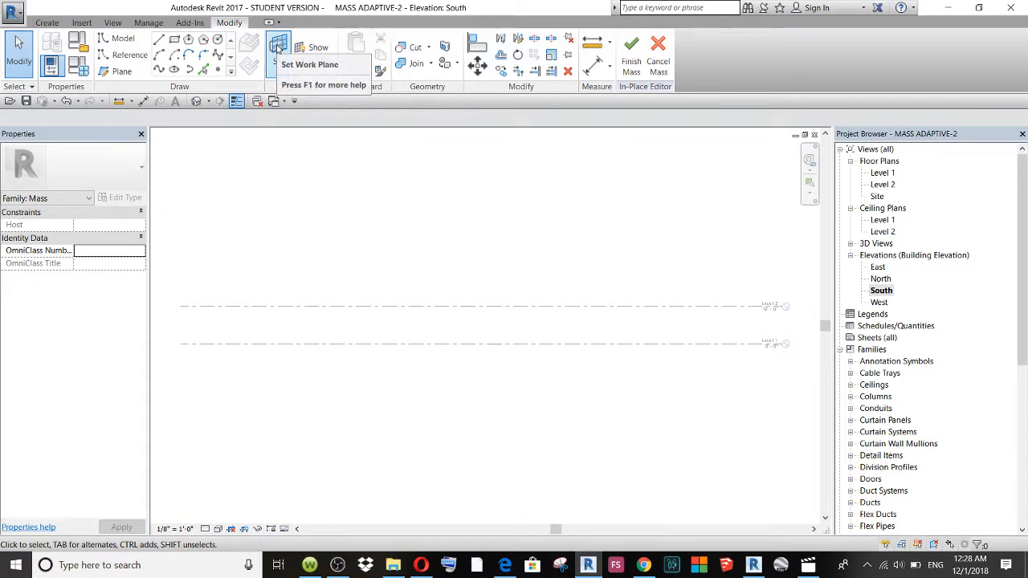
pyautogui.click(278, 49)
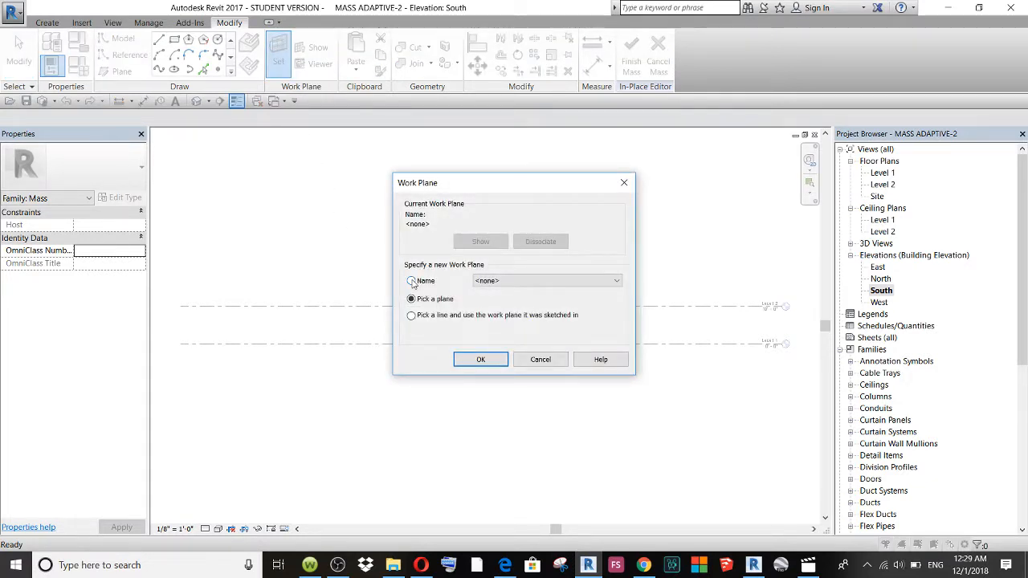
pyautogui.click(412, 281)
pyautogui.click(515, 283)
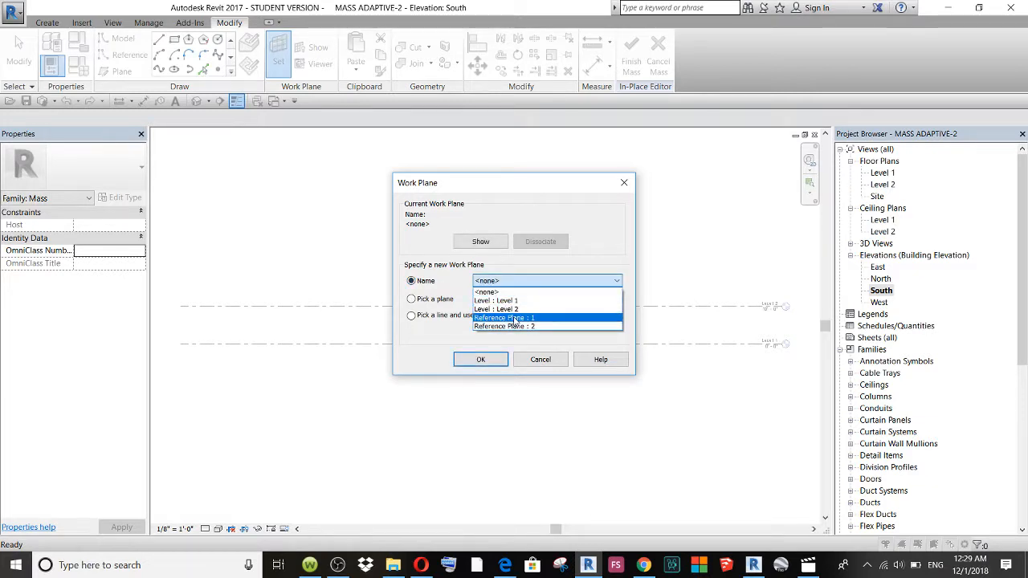
pyautogui.click(514, 319)
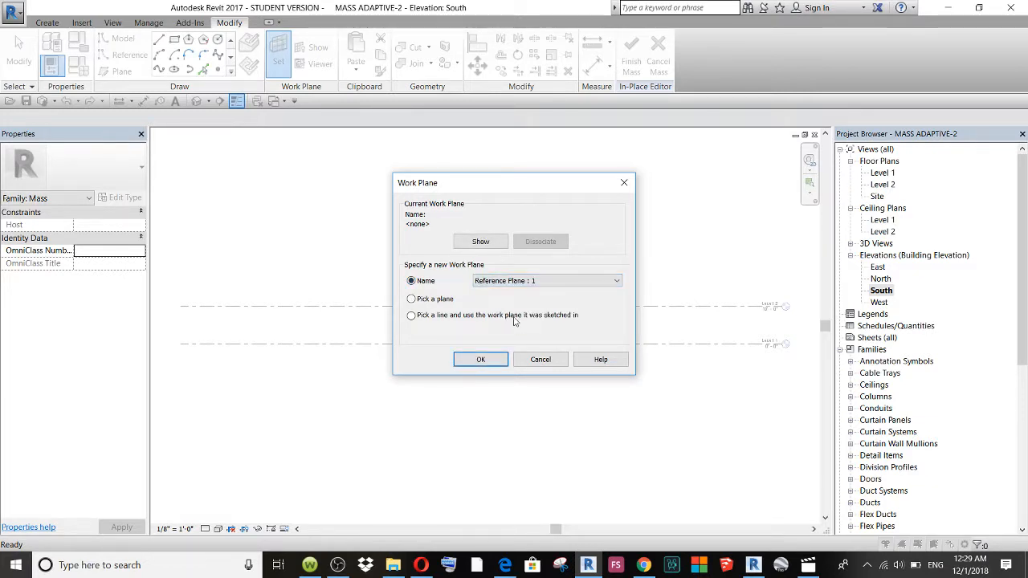
pyautogui.click(481, 360)
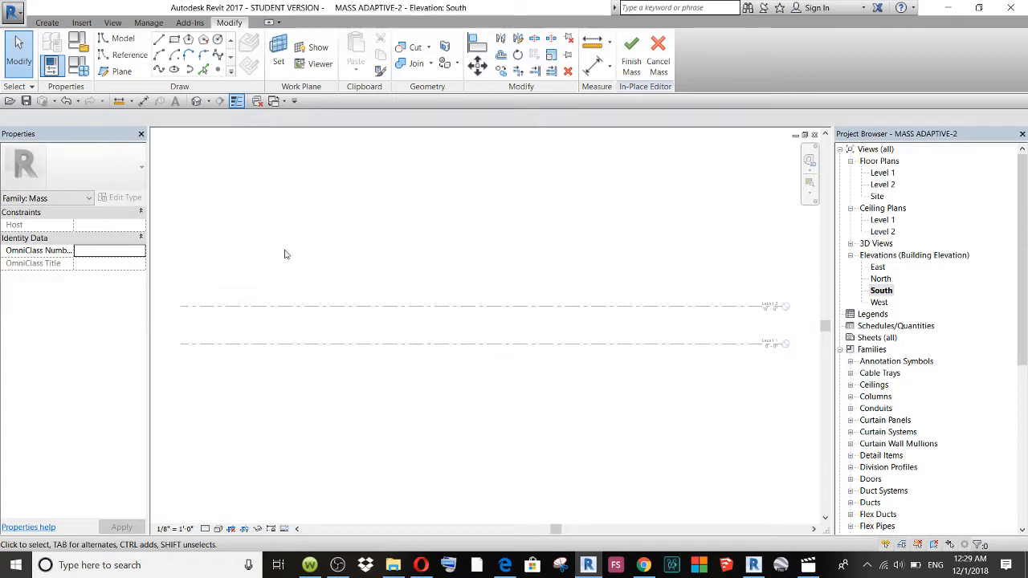
# Step: Draw a roughly semicircular model-line arc with both ends on Level 1, bulging upward past Level 2
pyautogui.click(159, 57)
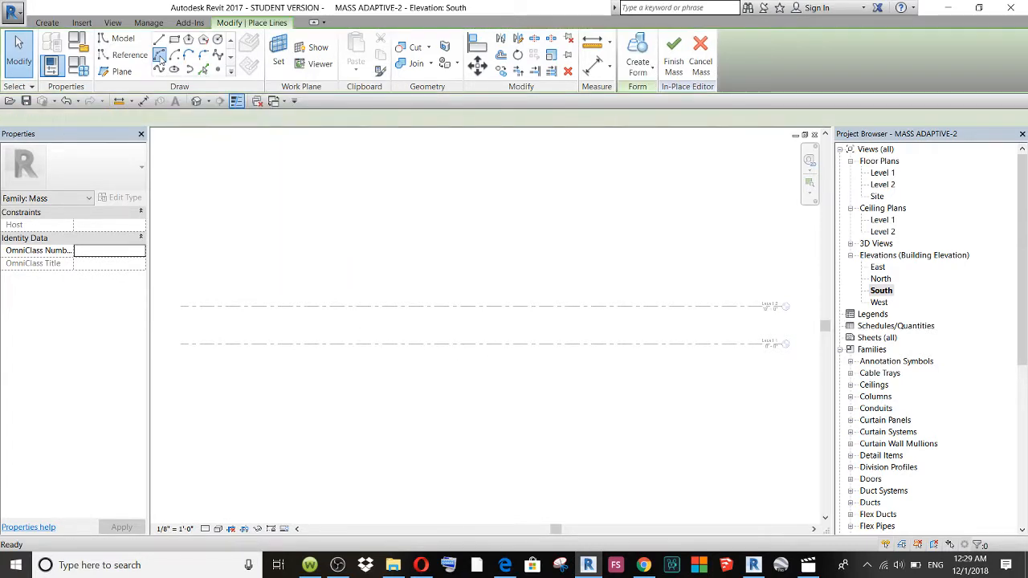
pyautogui.click(358, 343)
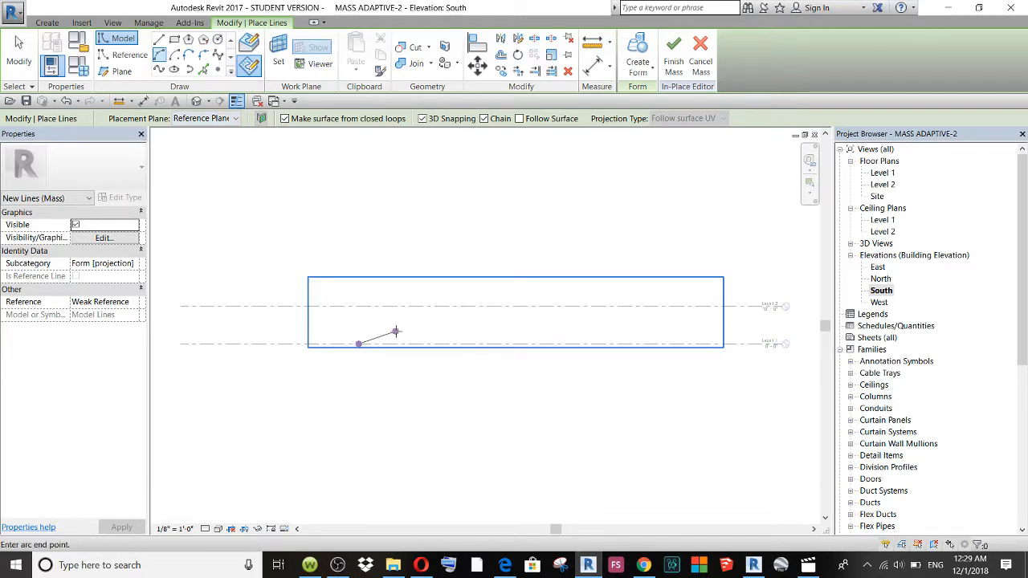
pyautogui.click(651, 343)
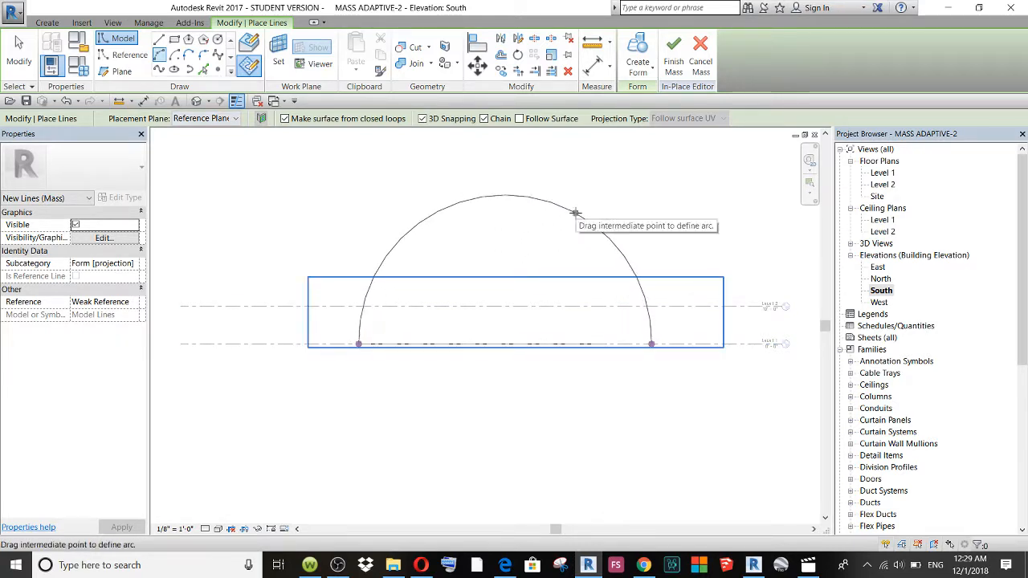
pyautogui.click(576, 213)
pyautogui.click(158, 150)
pyautogui.click(18, 65)
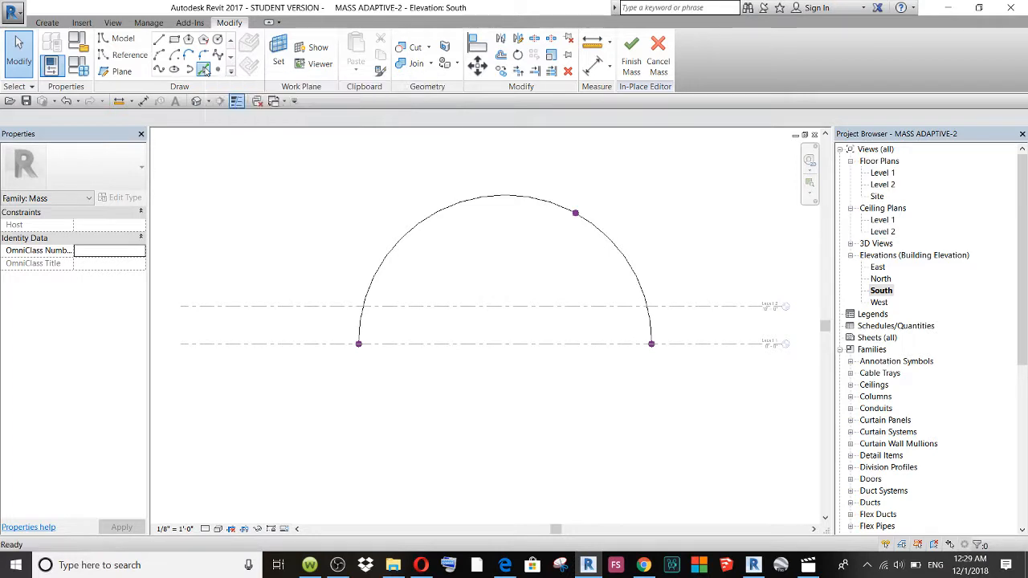
# Step: Create a smaller concentric arc on Reference Plane : 2 by picking the existing arc with a 20' 0" inward offset
pyautogui.click(204, 70)
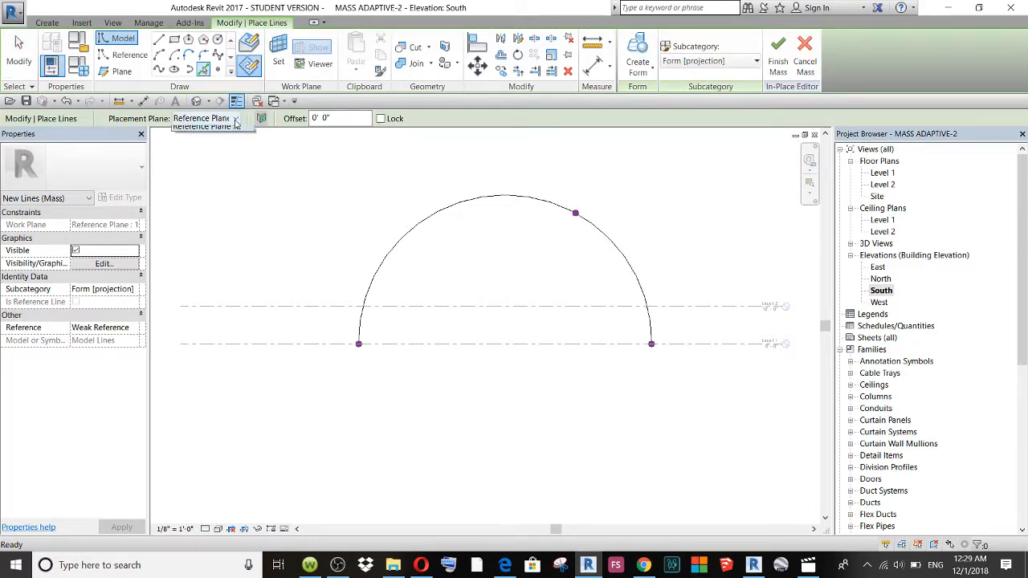
pyautogui.click(225, 152)
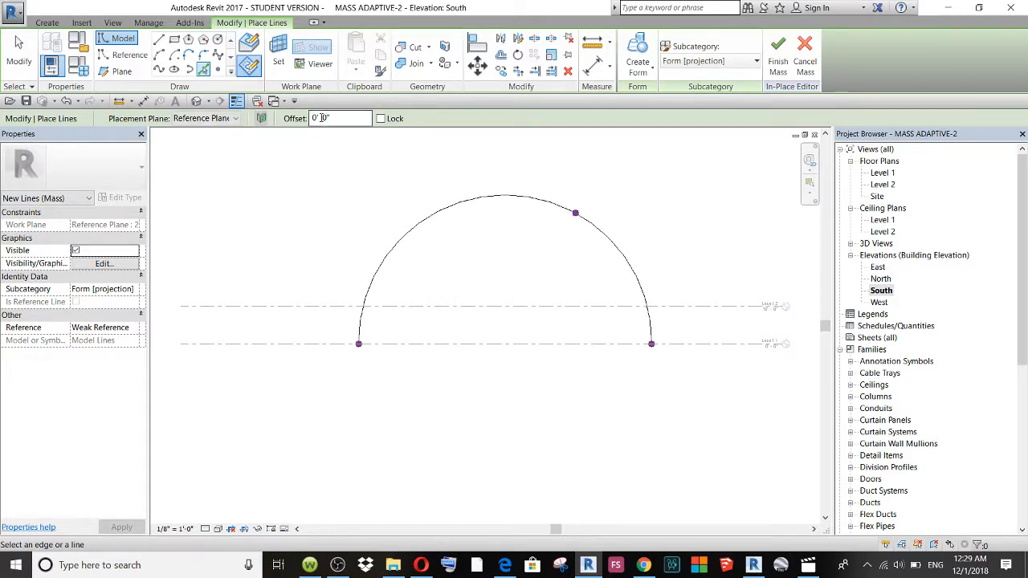
pyautogui.click(316, 118)
pyautogui.click(447, 213)
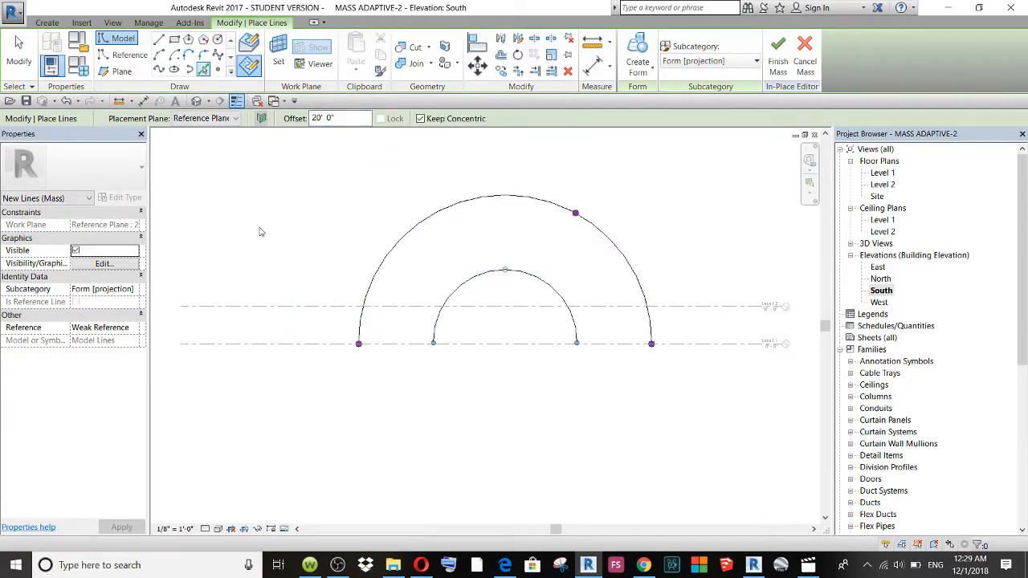
pyautogui.click(24, 58)
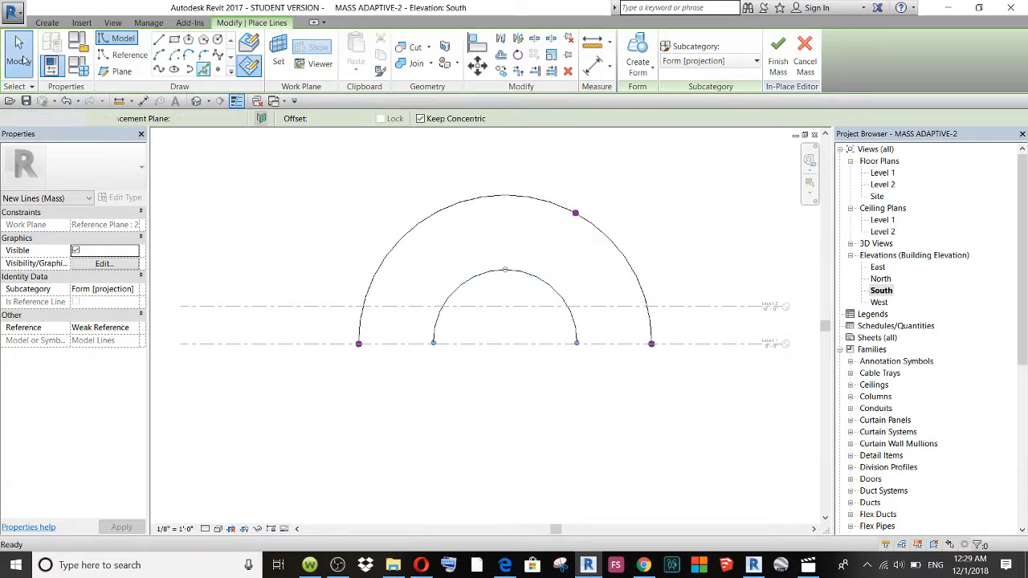
# Step: In the 3D view, create a solid form from the two arcs
pyautogui.click(196, 102)
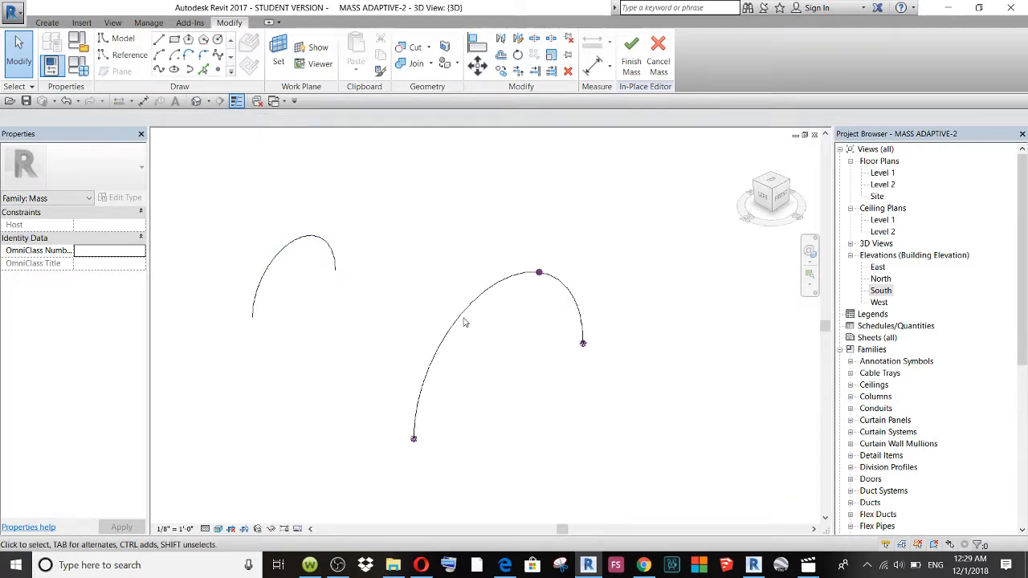
pyautogui.click(291, 249)
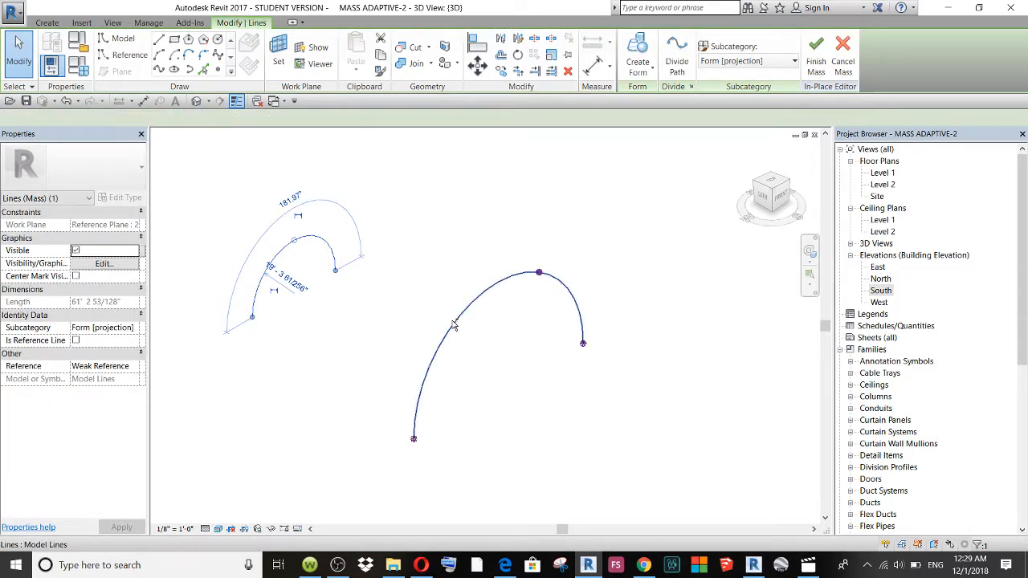
pyautogui.keyDown('ctrl'); pyautogui.click(454, 325); pyautogui.keyUp('ctrl')
pyautogui.click(648, 73)
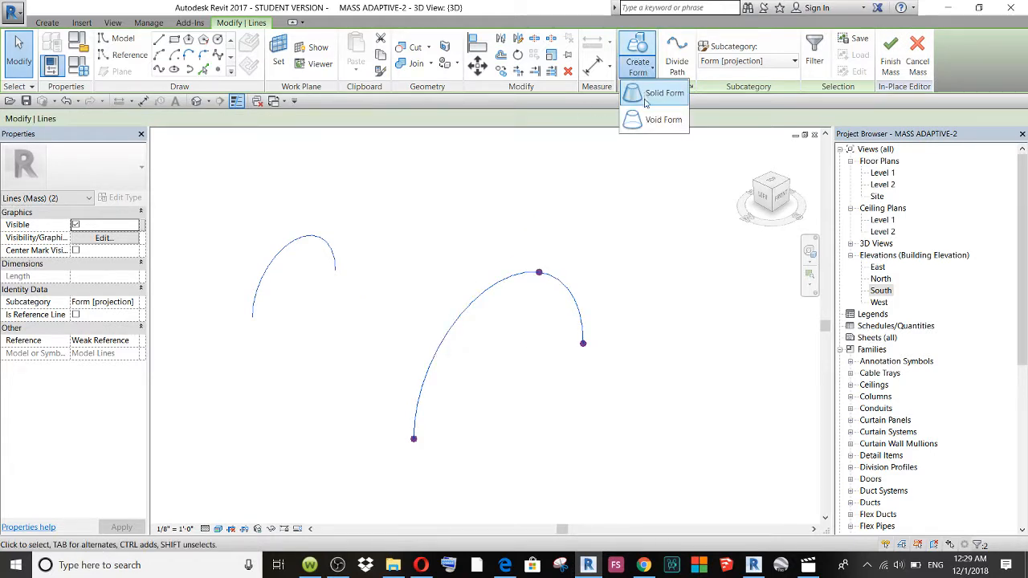
pyautogui.click(661, 93)
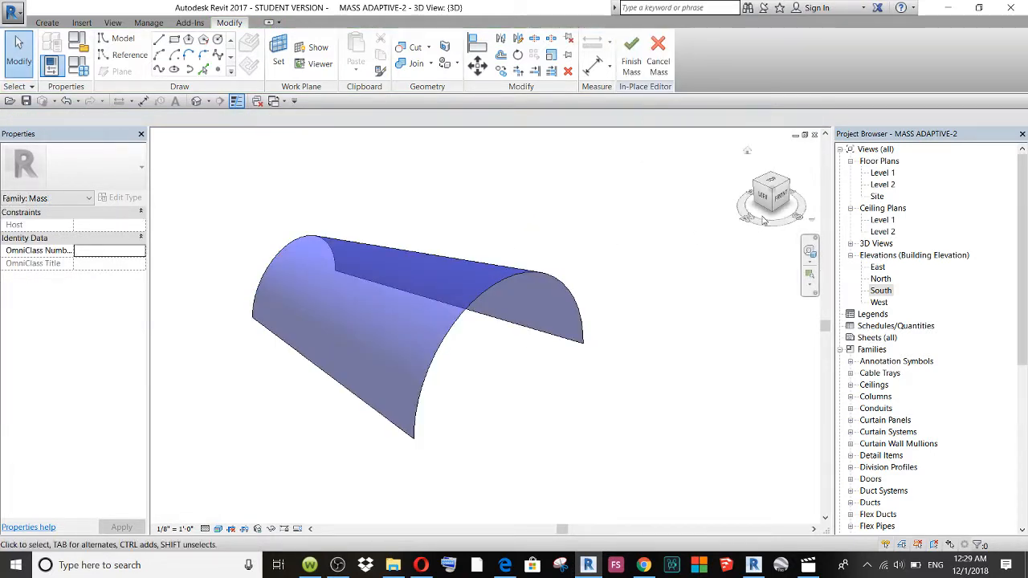
# Step: Divide the surface of the vaulted form into a UV grid
pyautogui.moveTo(790, 186); pyautogui.dragTo(413, 358)
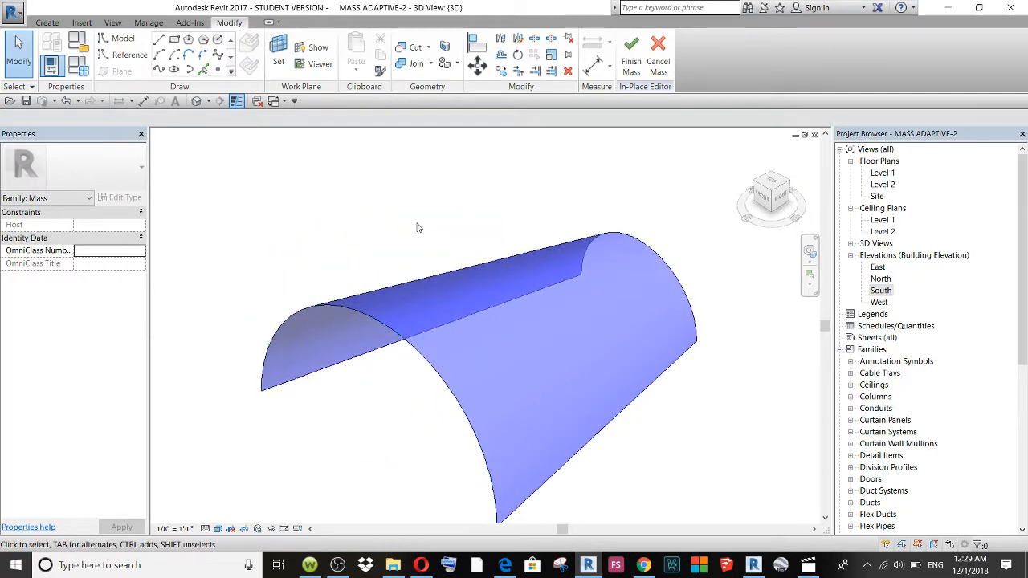
pyautogui.click(458, 306)
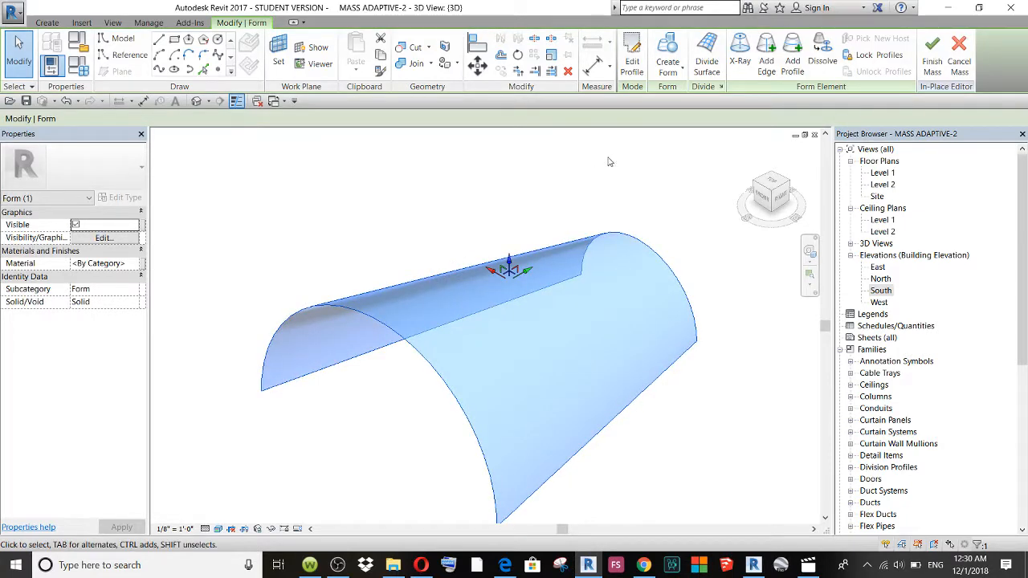
pyautogui.click(697, 75)
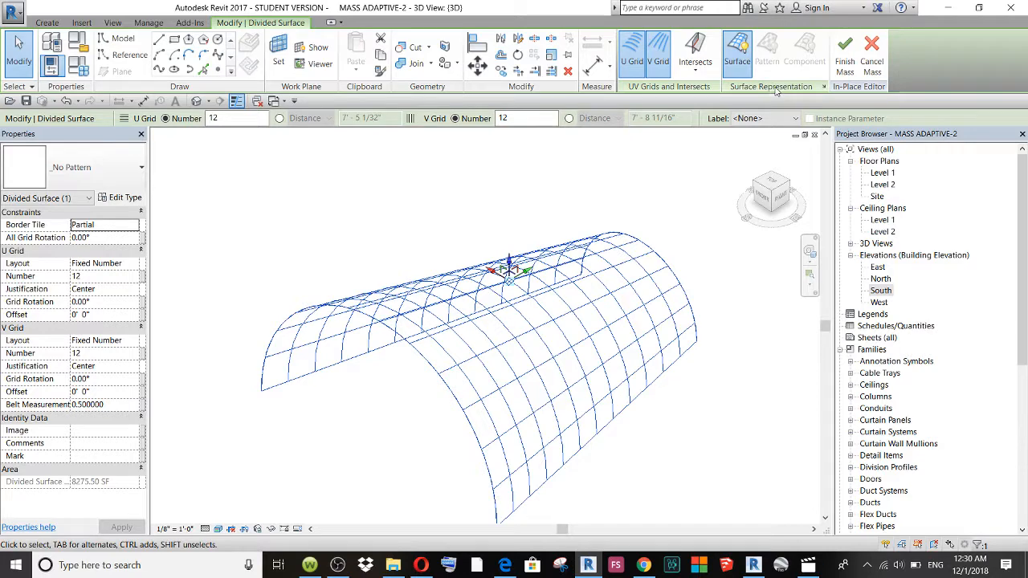
# Step: Turn on the nodes in the surface representation of the divided vault surface
pyautogui.click(824, 87)
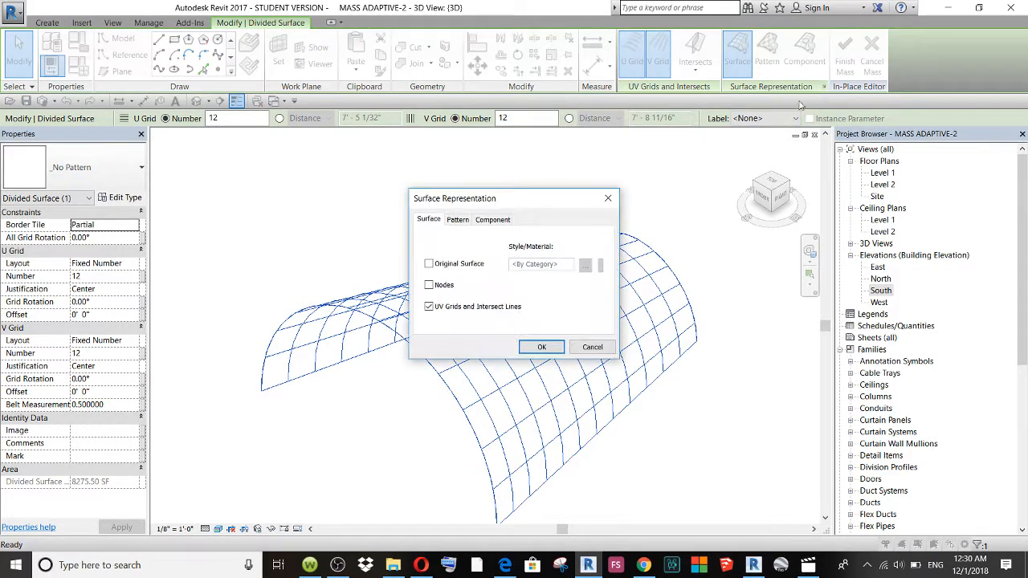
pyautogui.click(430, 285)
pyautogui.click(545, 347)
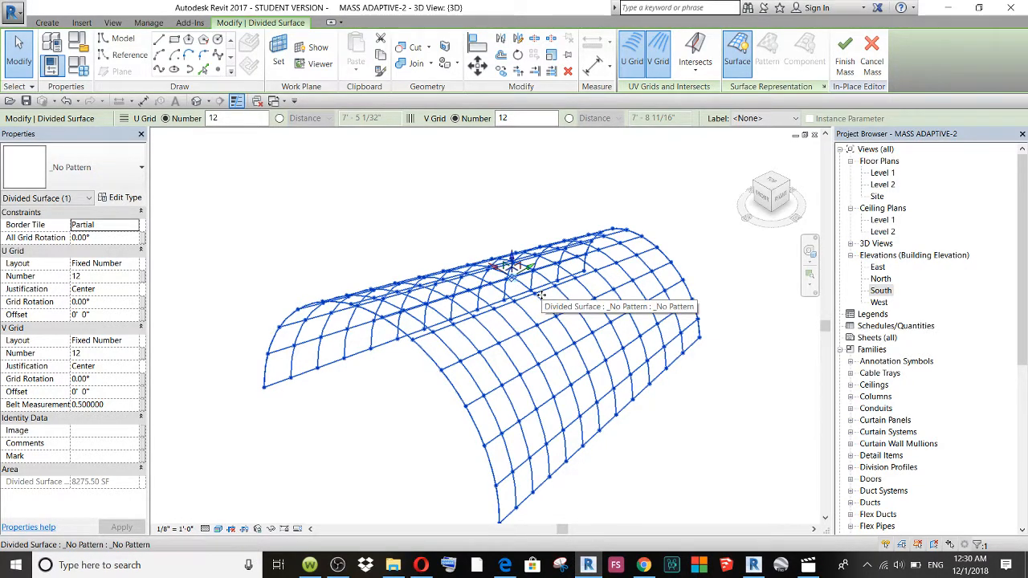
pyautogui.click(279, 212)
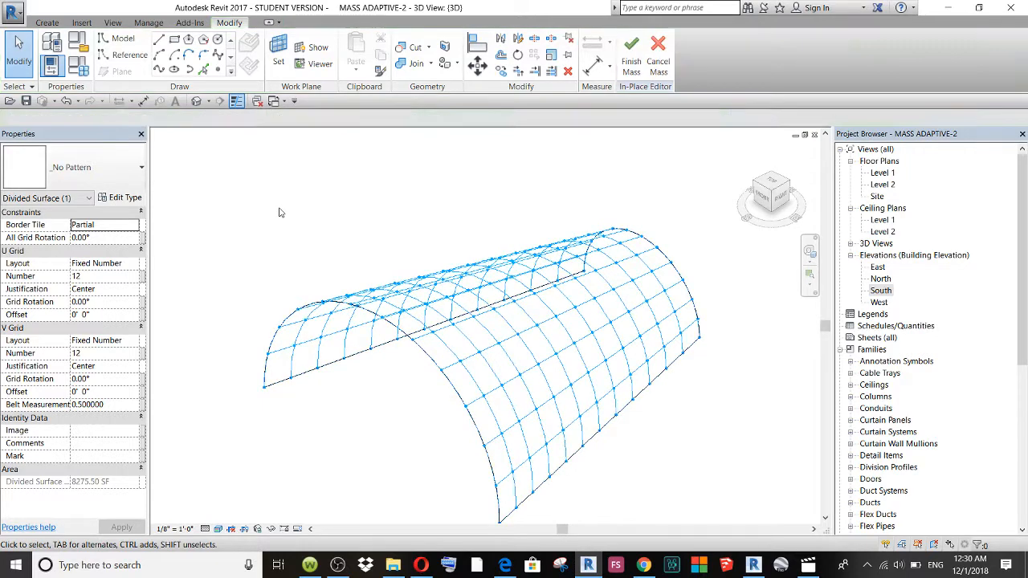
pyautogui.scroll(2, 382, 313)
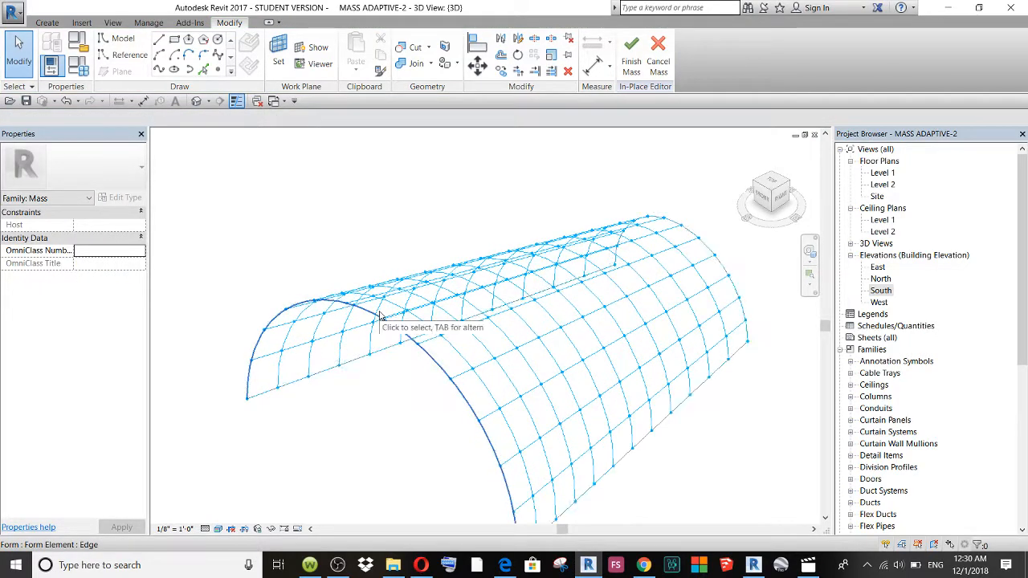
pyautogui.scroll(1, 381, 315)
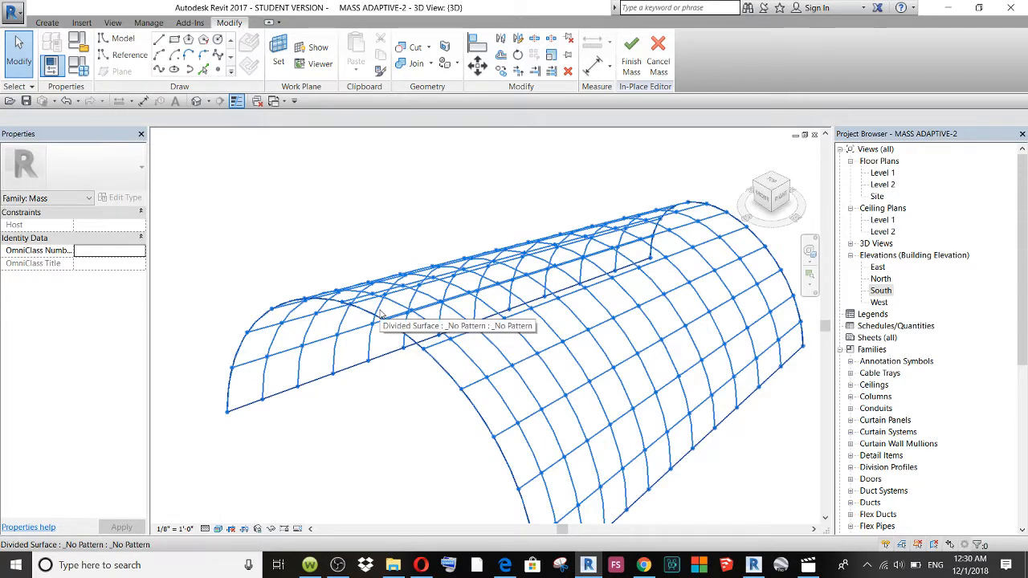
pyautogui.click(47, 22)
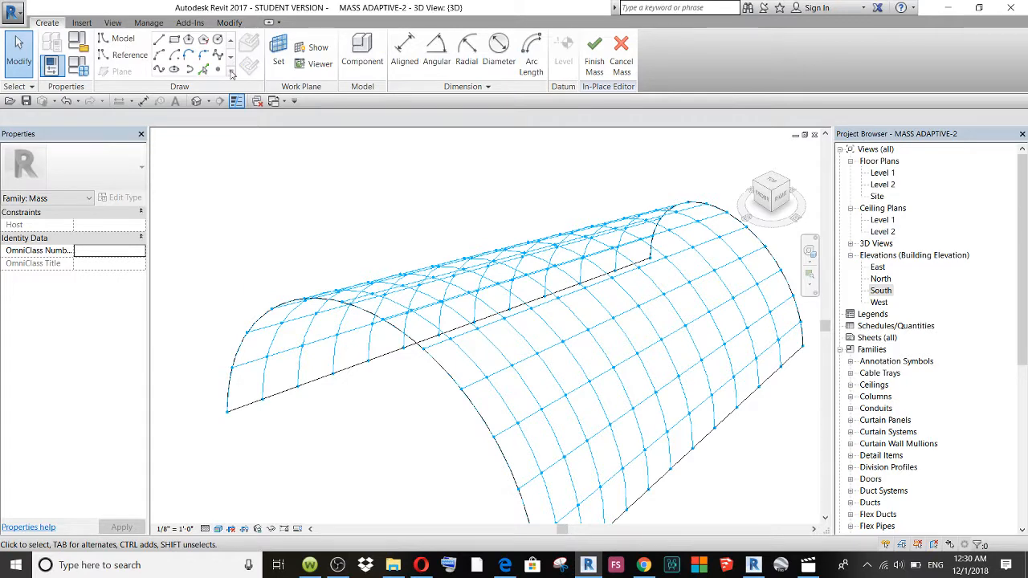
pyautogui.click(376, 71)
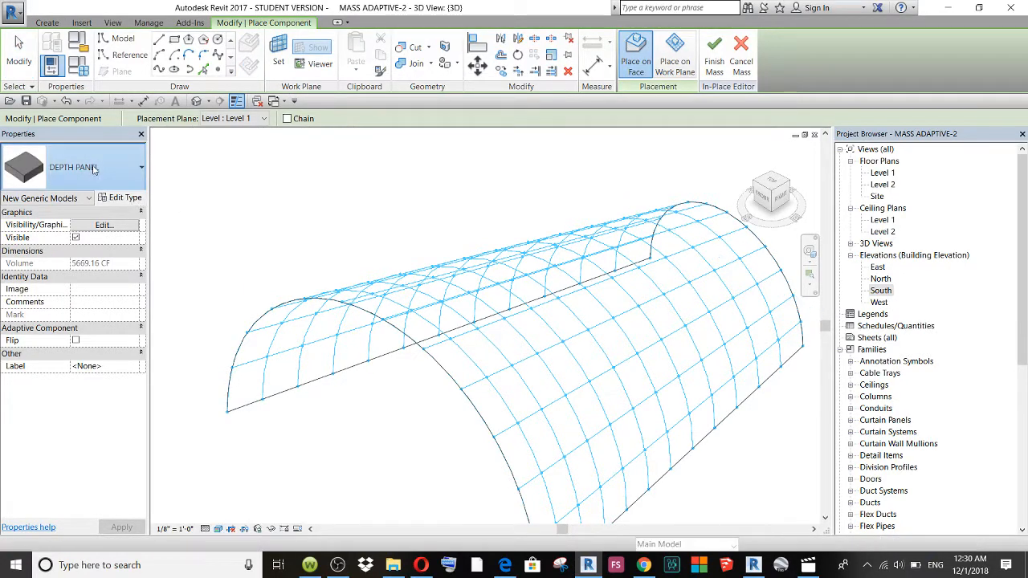
pyautogui.click(93, 167)
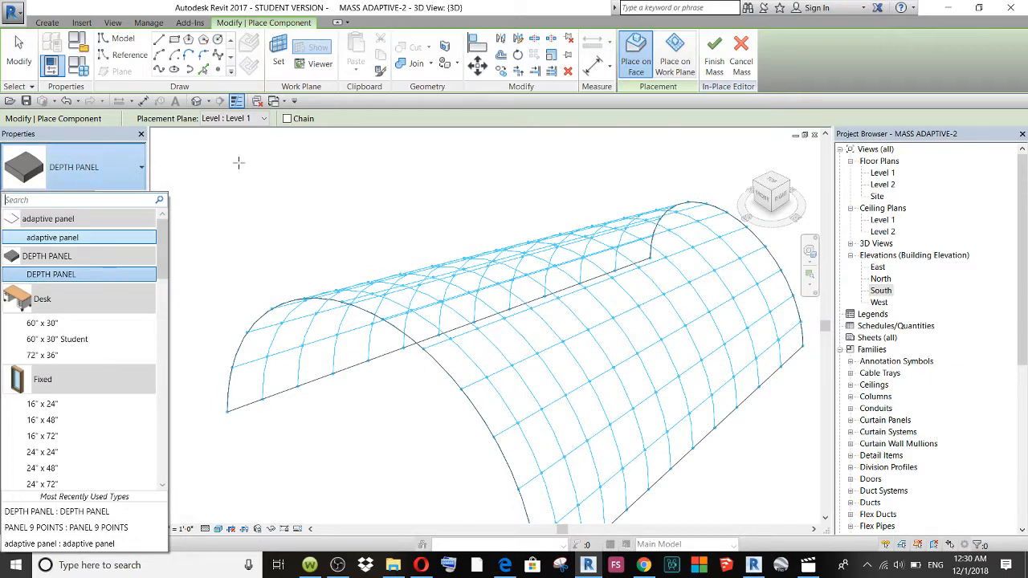
# Step: Try to load the PANEL 9 POINTS family into MASS ADAPTIVE-2.rvt and go back to the project's 3D view
pyautogui.click(13, 13)
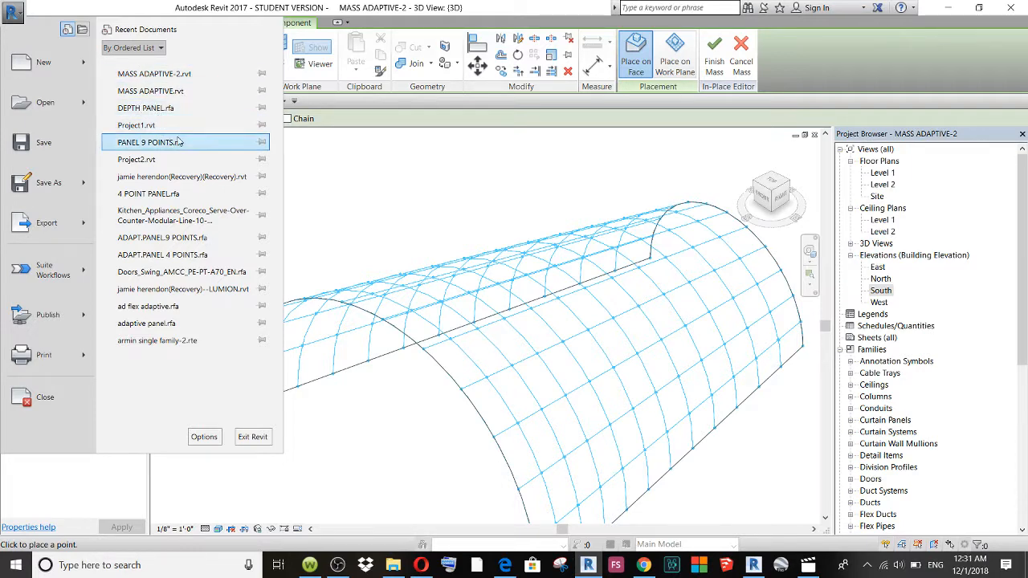
pyautogui.press('Escape')
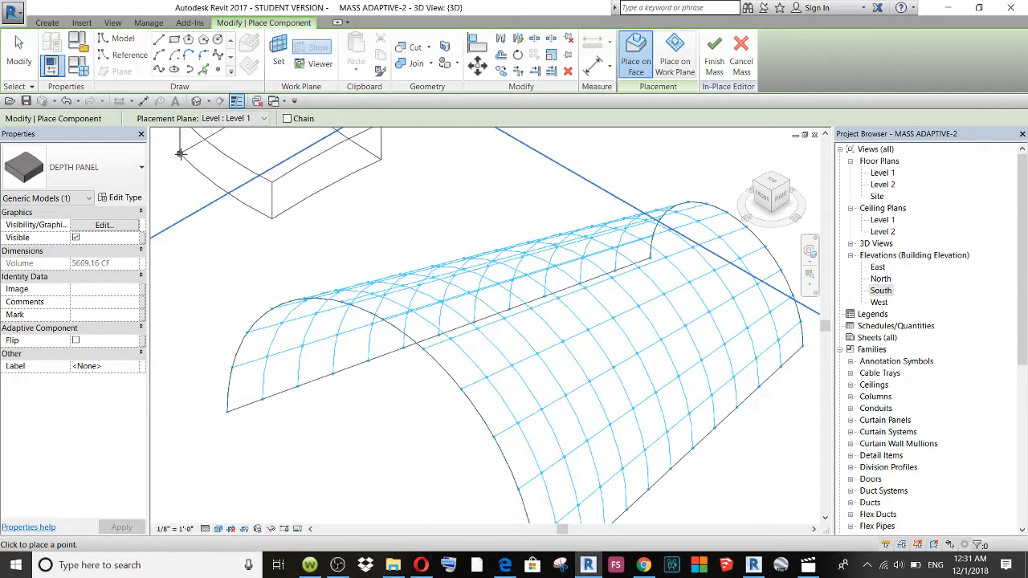
pyautogui.hotkey('ctrl', 'Tab')
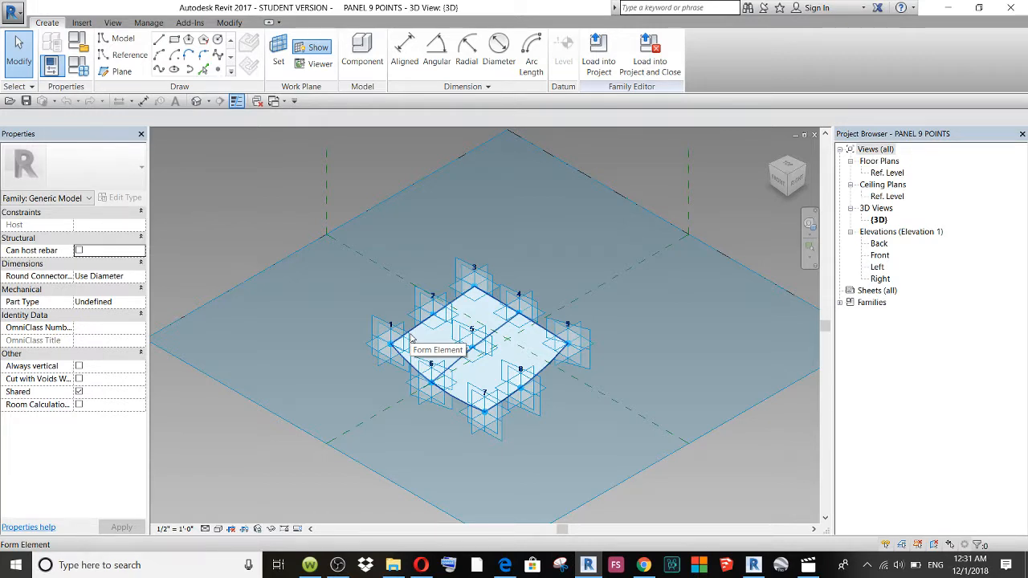
pyautogui.click(599, 64)
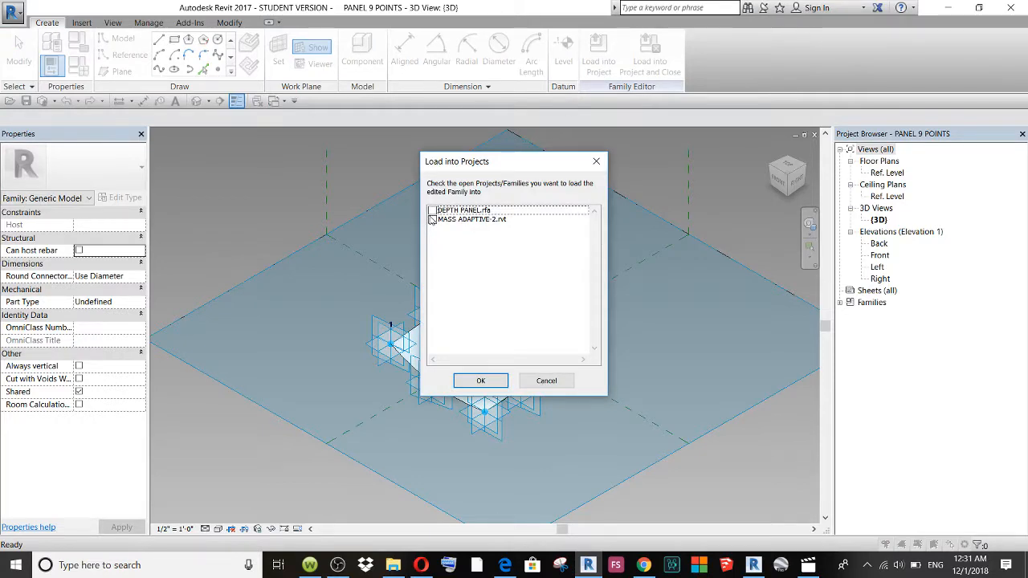
pyautogui.click(432, 221)
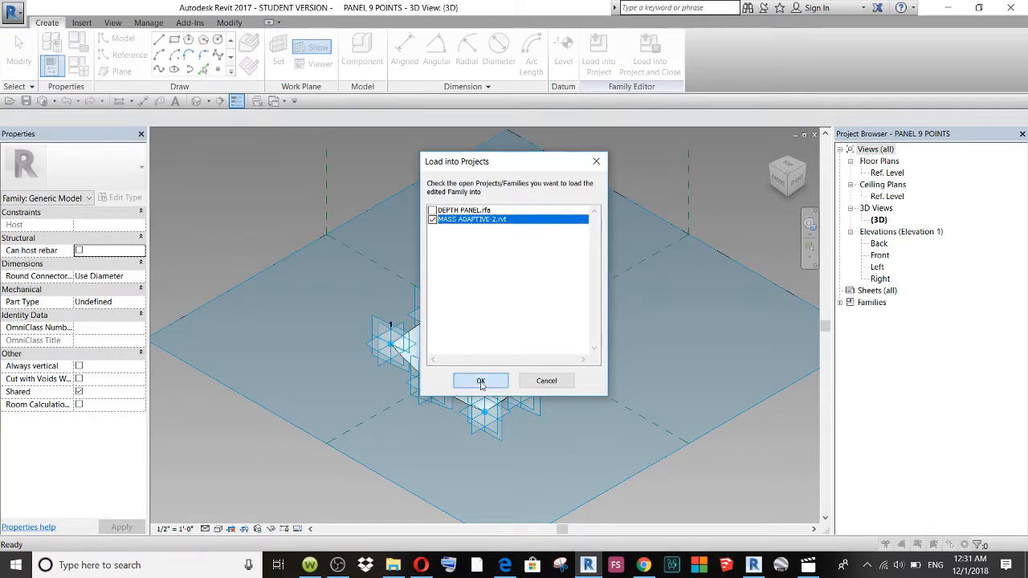
pyautogui.click(480, 383)
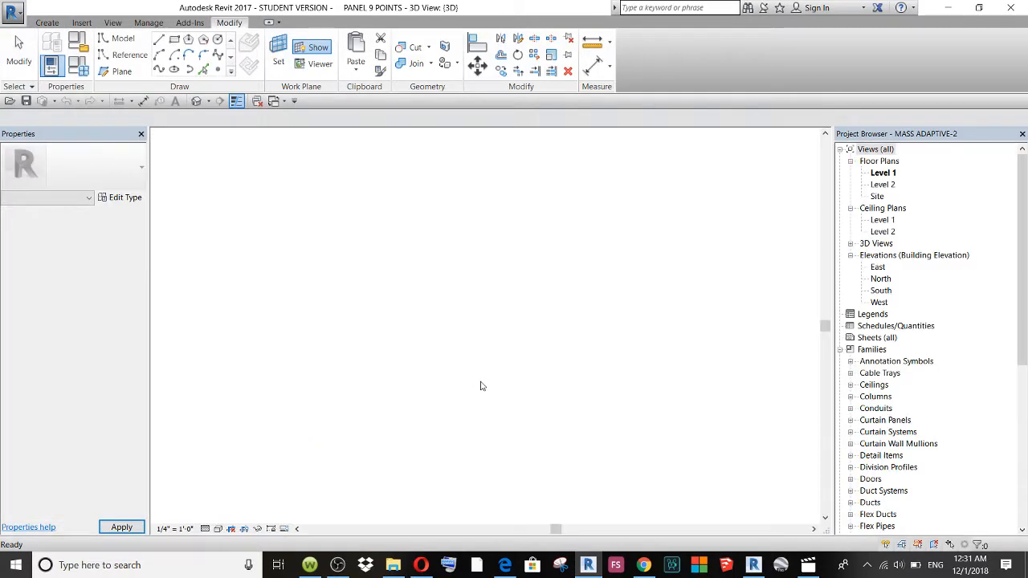
pyautogui.click(196, 101)
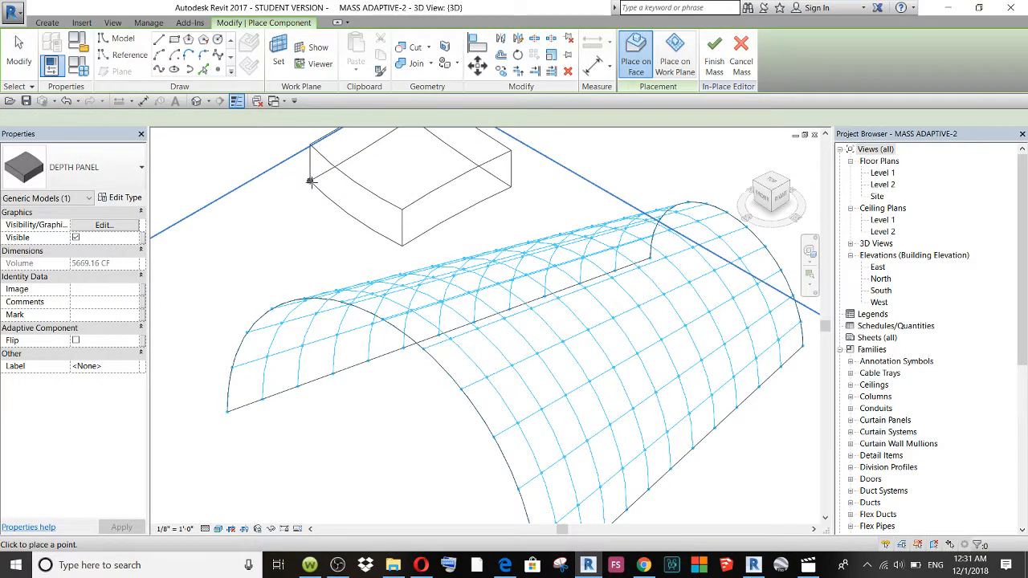
pyautogui.scroll(-3, 353, 192)
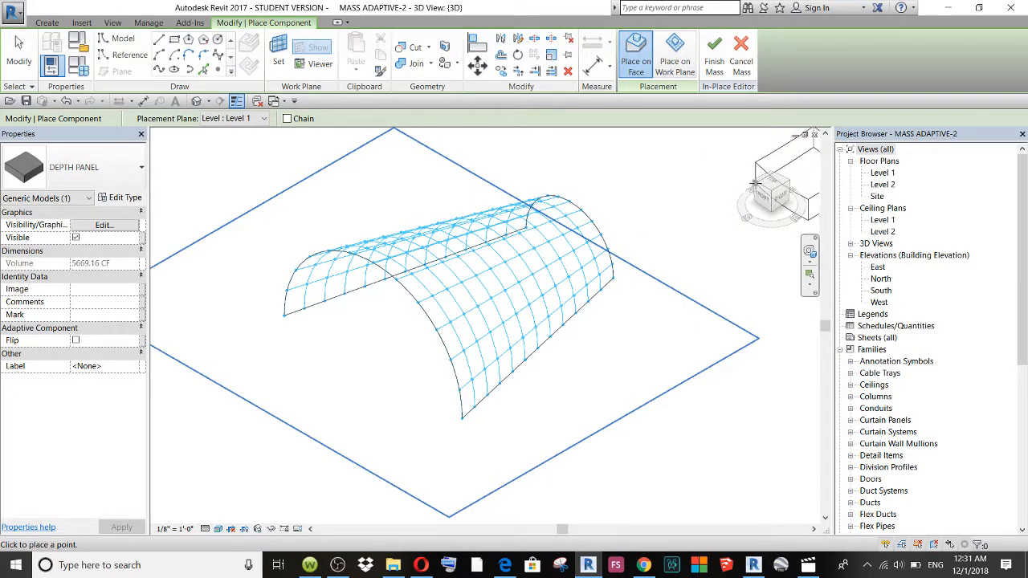
pyautogui.scroll(4, 433, 348)
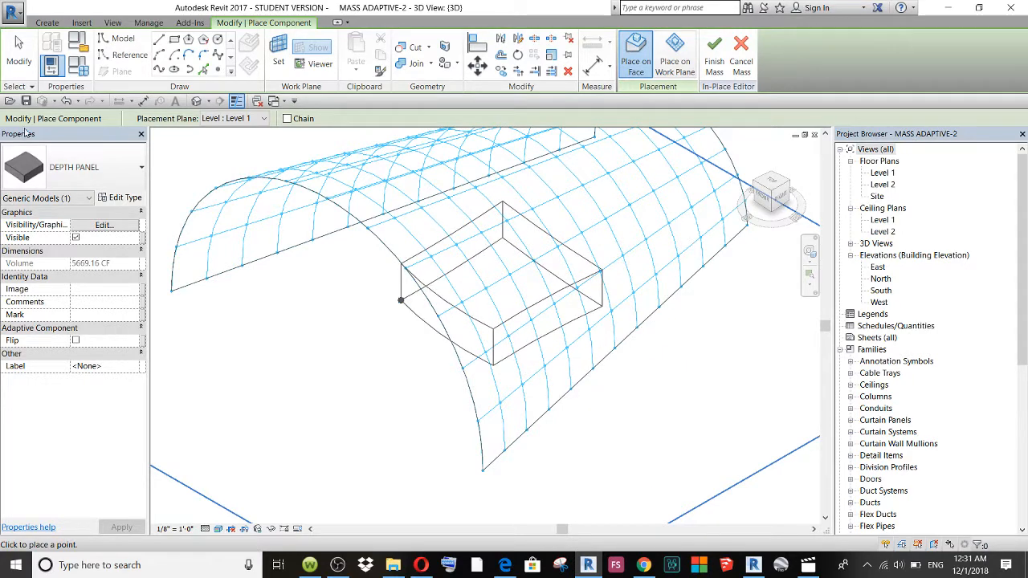
pyautogui.click(12, 13)
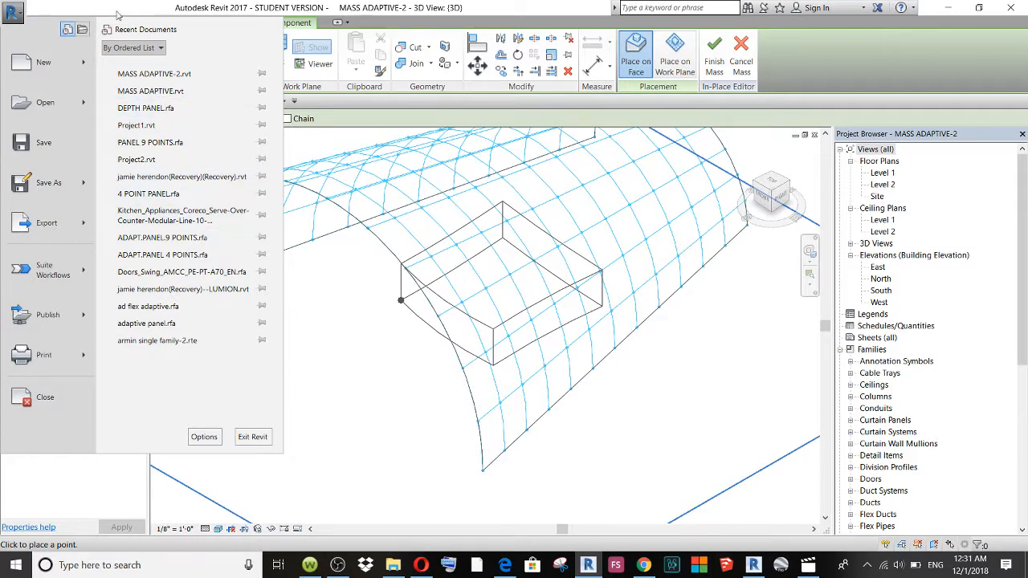
pyautogui.click(13, 15)
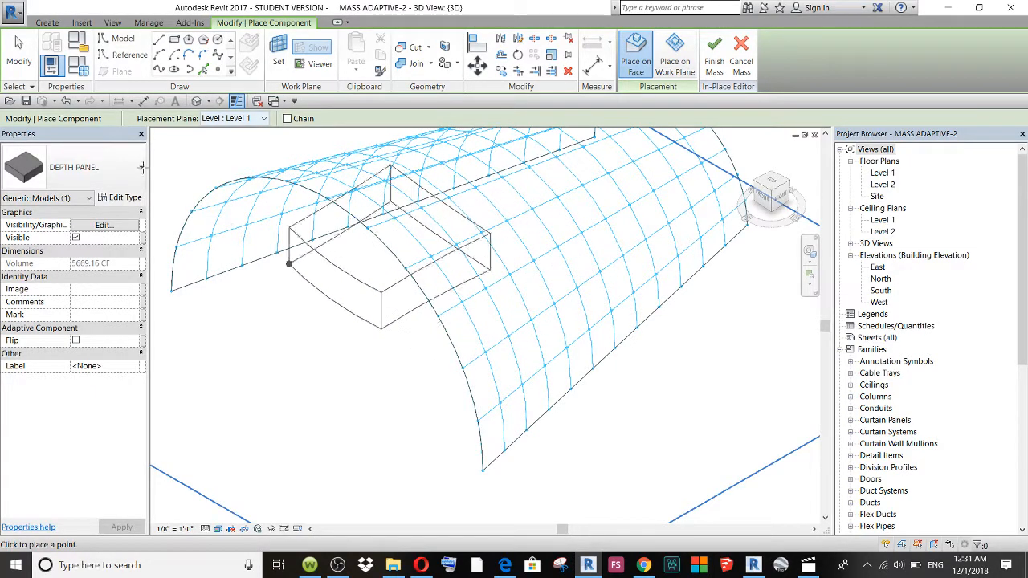
pyautogui.click(17, 62)
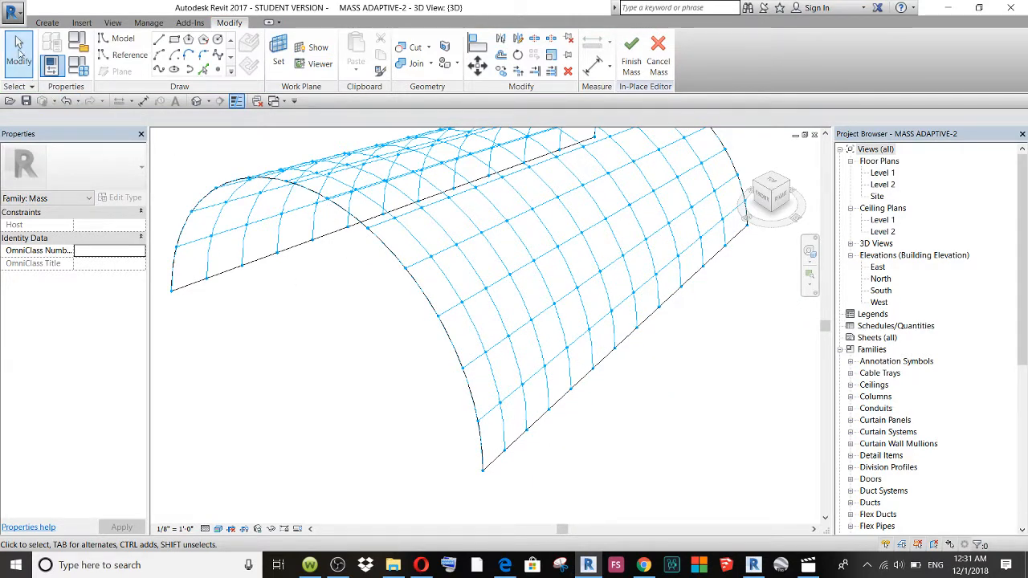
# Step: Open the PANEL 9 POINTS family, load it into MASS ADAPTIVE-2.rvt and return to the project's default 3D view
pyautogui.click(13, 14)
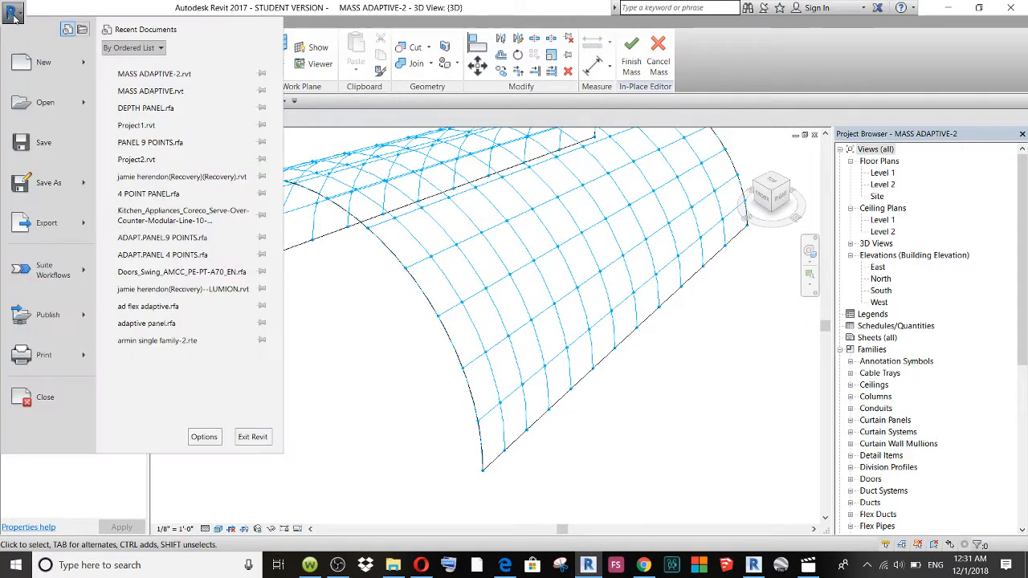
pyautogui.click(164, 146)
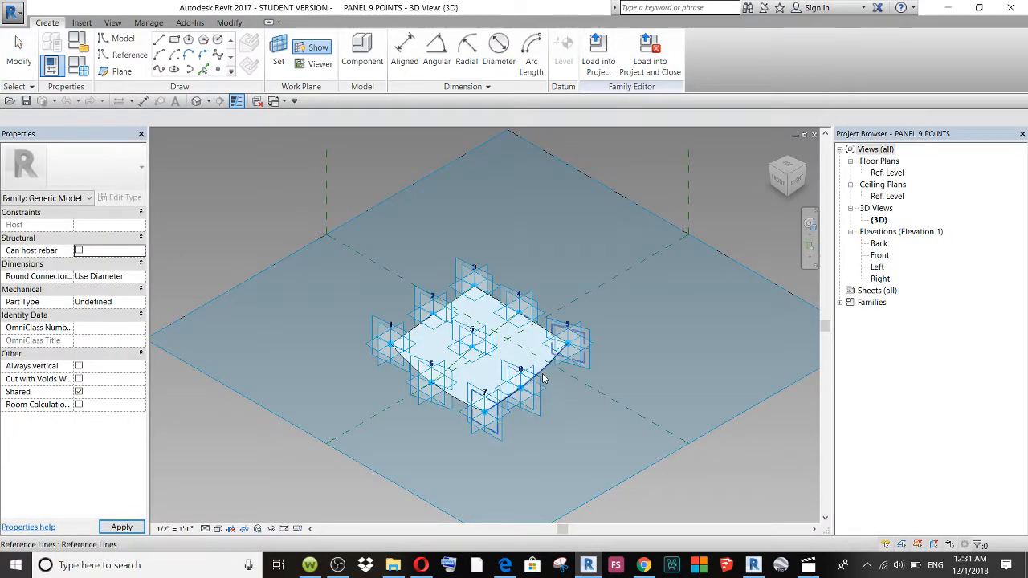
pyautogui.click(598, 72)
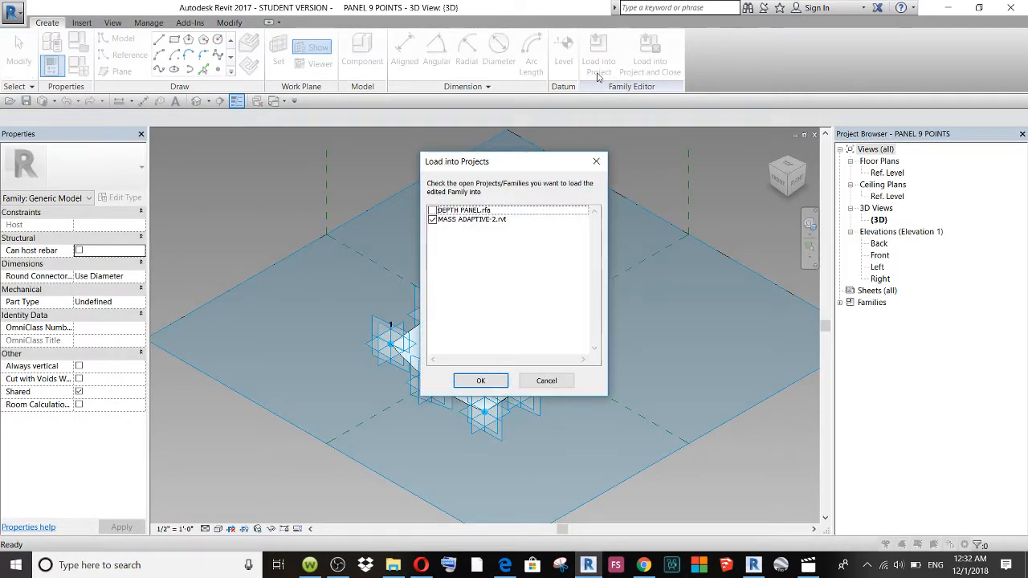
pyautogui.click(480, 382)
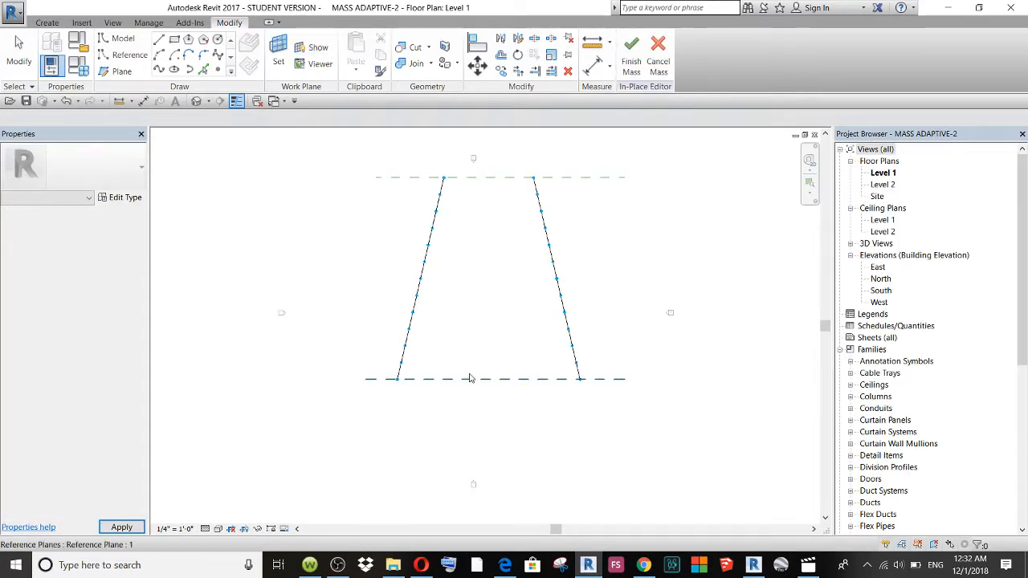
pyautogui.click(208, 102)
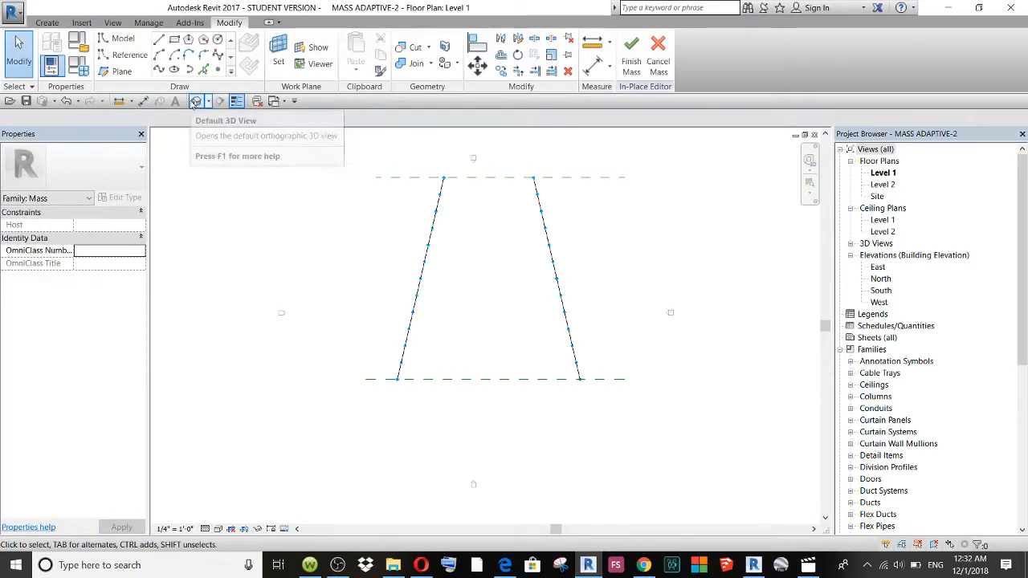
pyautogui.click(233, 115)
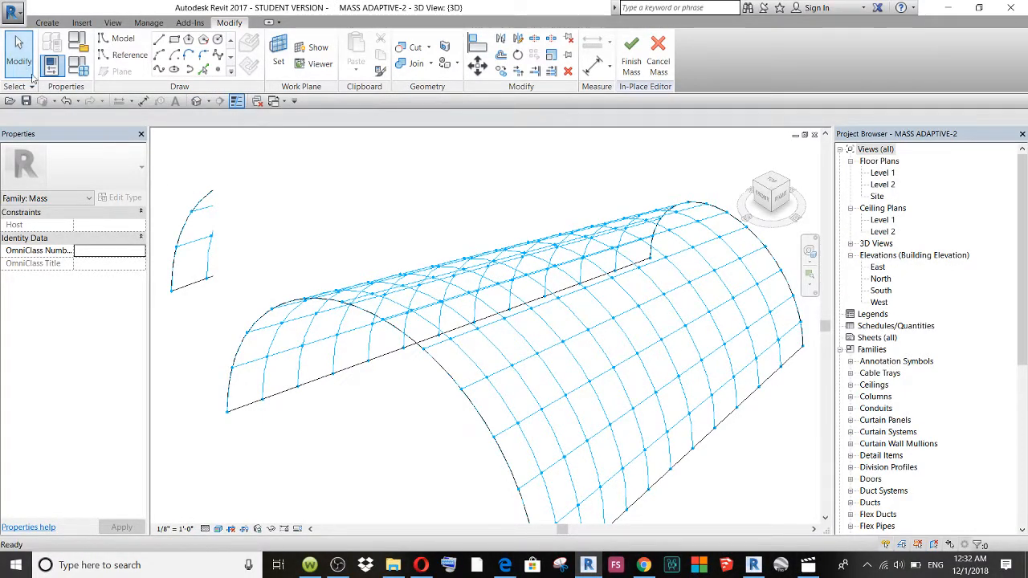
# Step: Start placing a component in the mass and choose the PANEL 9 POINTS type
pyautogui.scroll(-2, 290, 311)
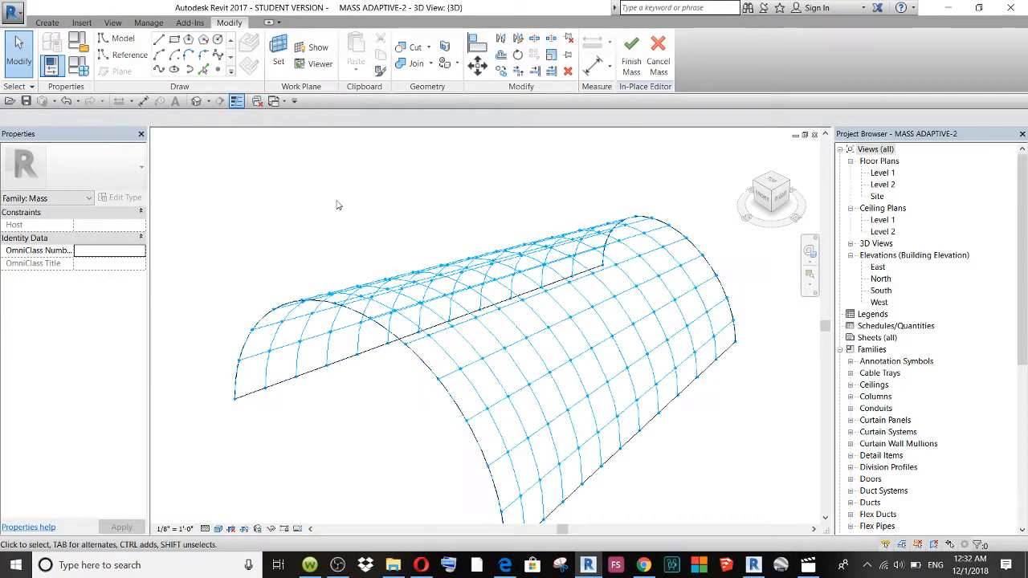
pyautogui.click(48, 24)
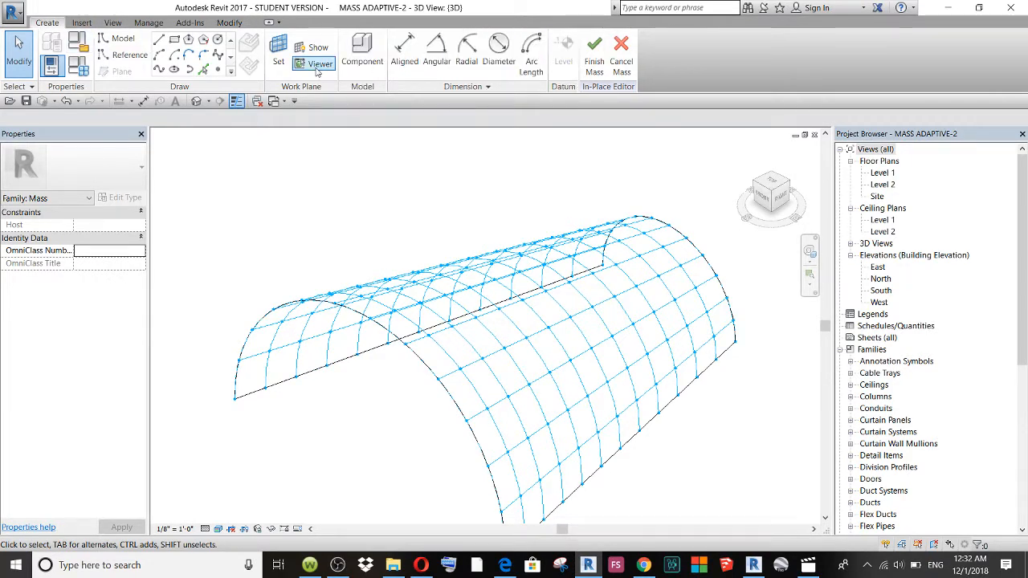
pyautogui.click(362, 55)
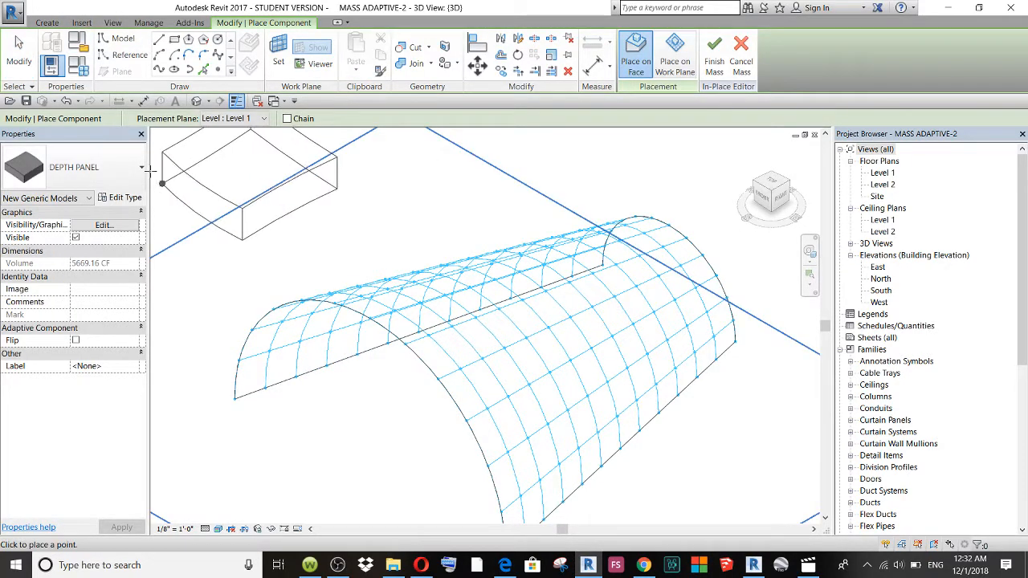
pyautogui.click(95, 169)
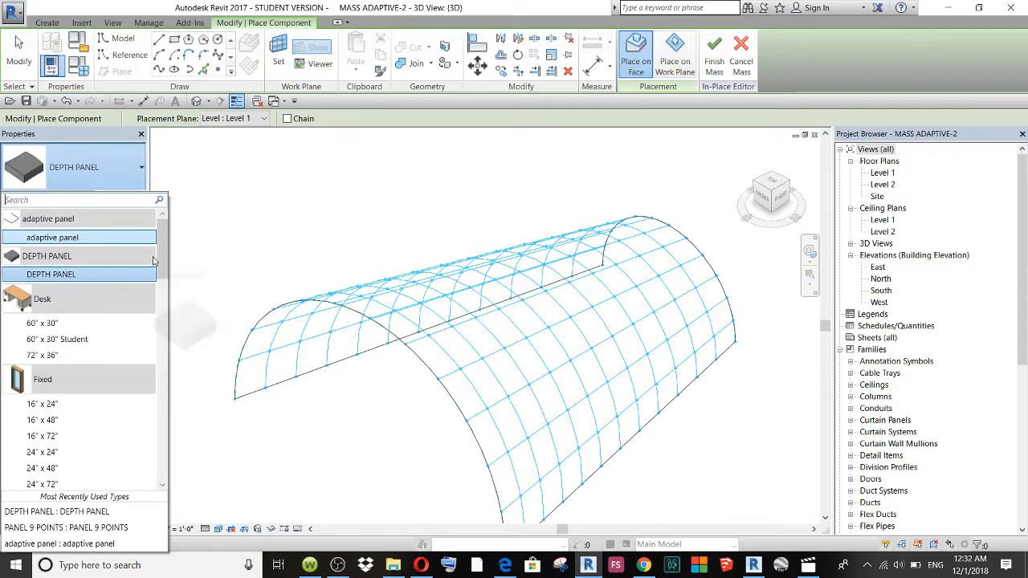
pyautogui.scroll(-3, 122, 321)
pyautogui.scroll(-1, 123, 322)
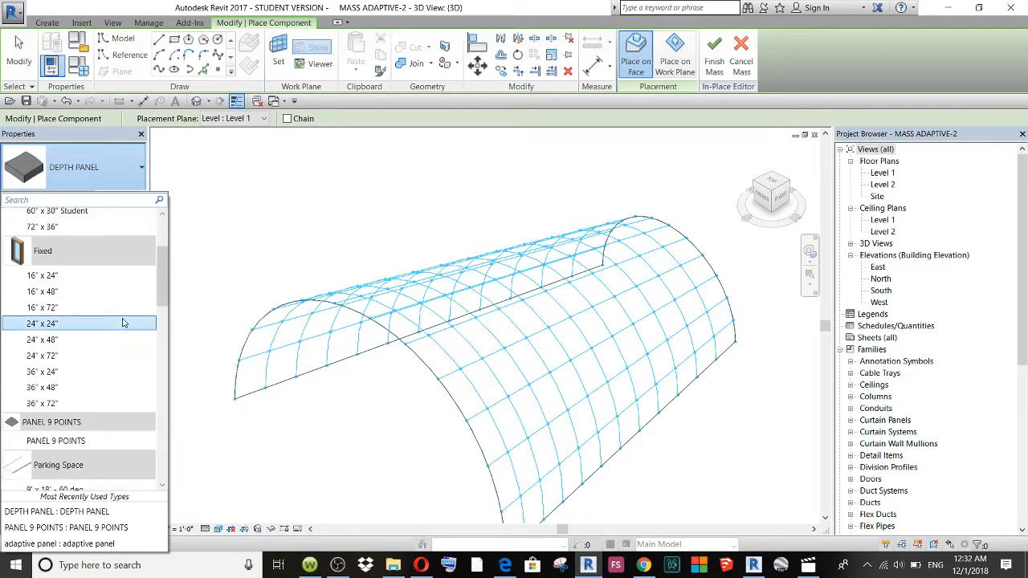
pyautogui.click(66, 448)
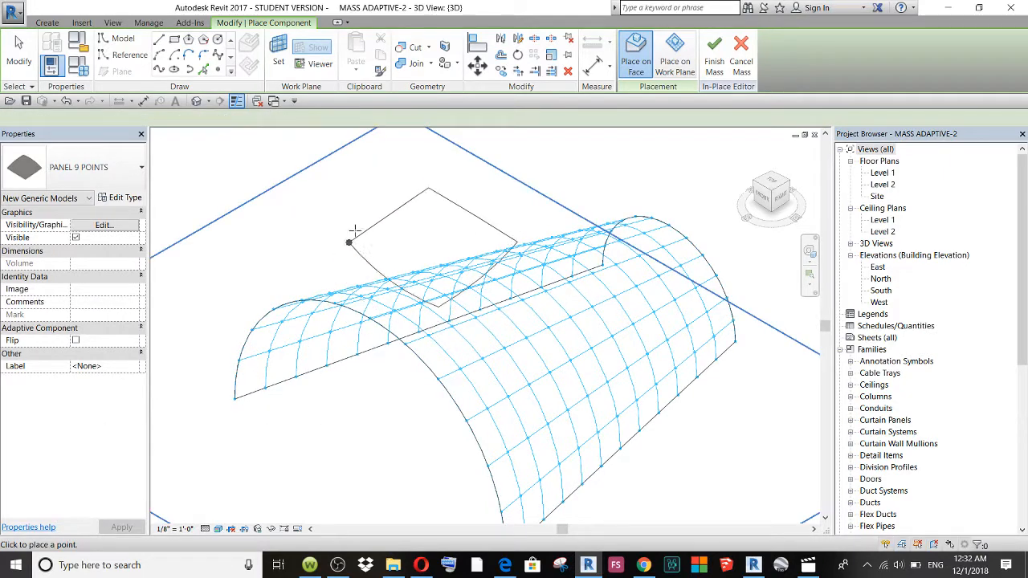
# Step: Place one PANEL 9 POINTS component on the three-by-three group of nodes at the vault's lower front corner
pyautogui.scroll(4, 438, 366)
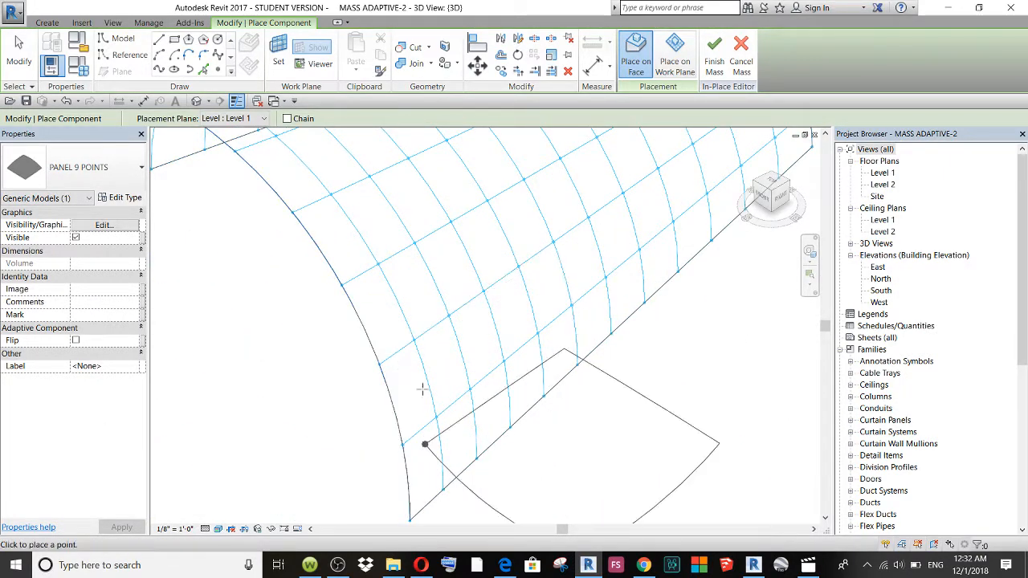
pyautogui.scroll(-2, 403, 293)
pyautogui.scroll(-1, 405, 289)
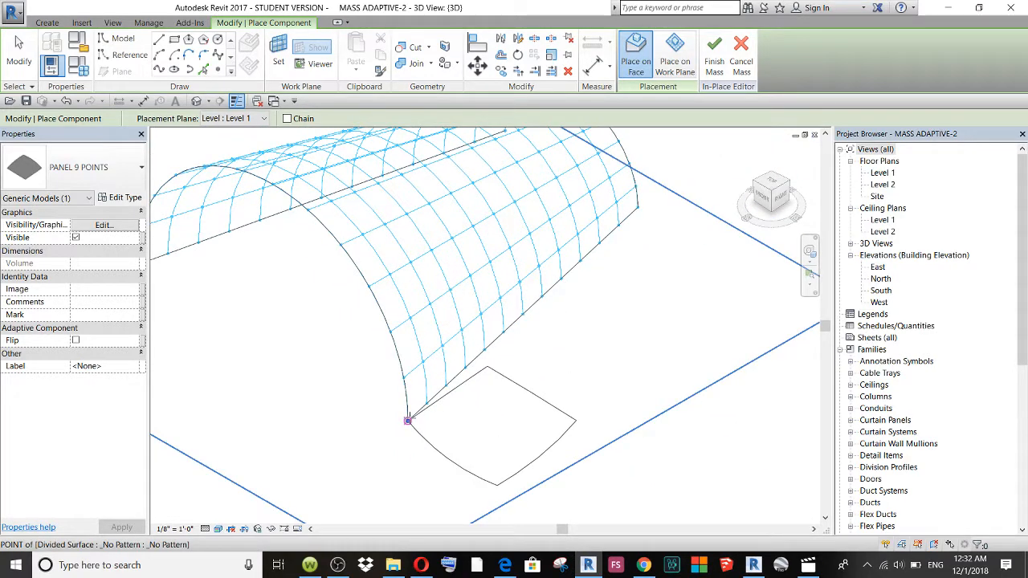
pyautogui.click(408, 420)
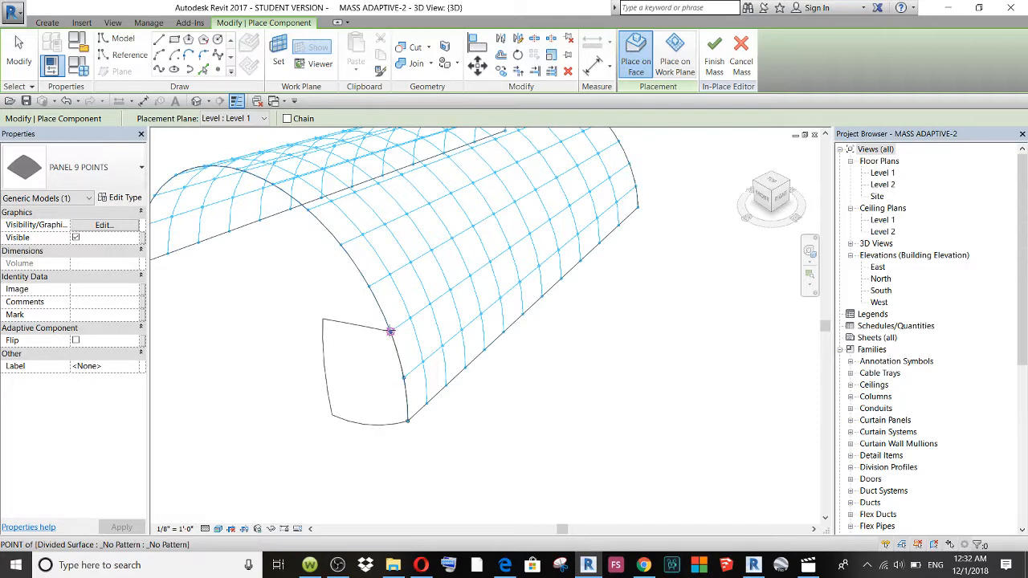
pyautogui.click(410, 317)
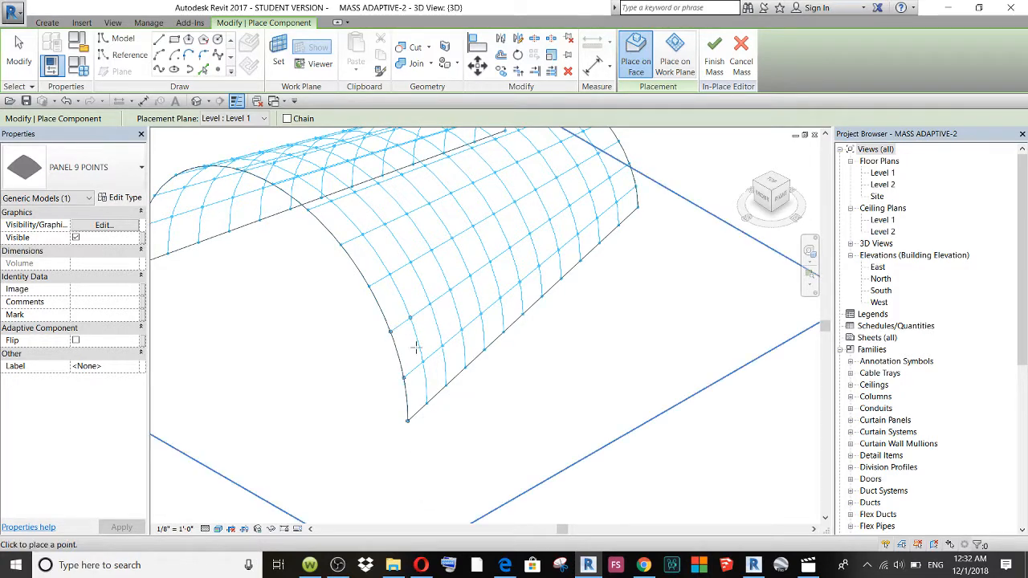
pyautogui.click(423, 361)
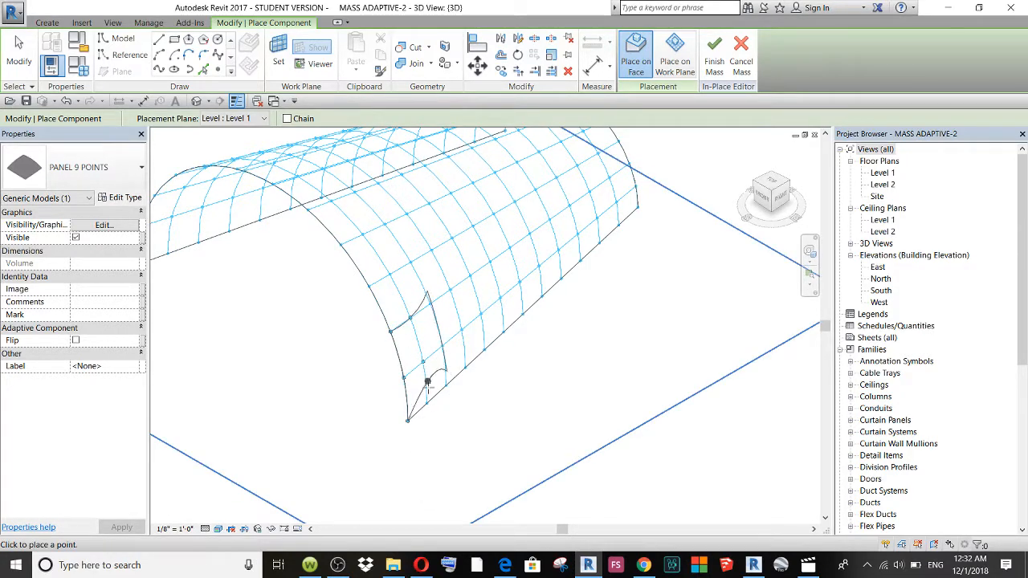
pyautogui.click(426, 403)
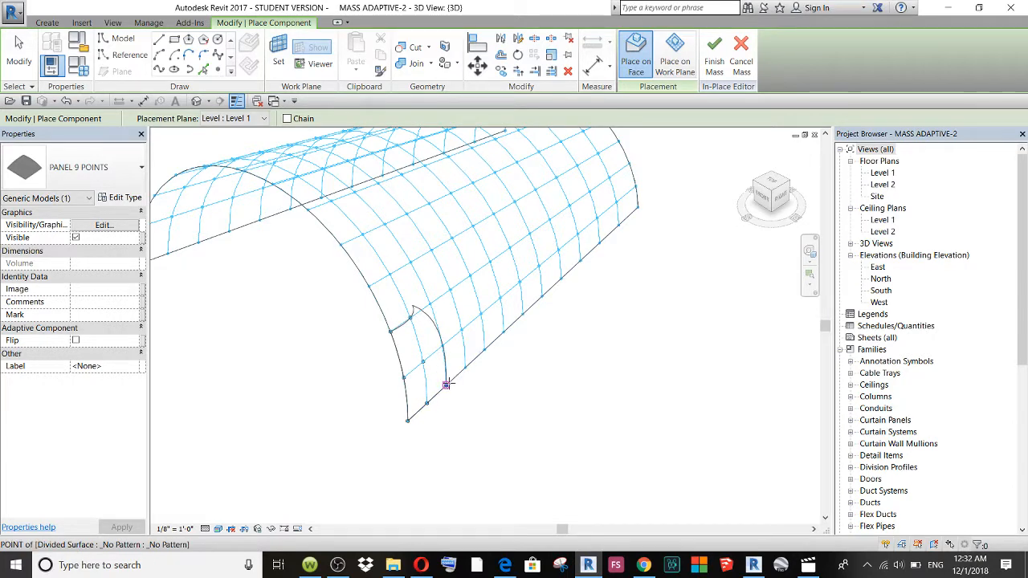
pyautogui.click(446, 386)
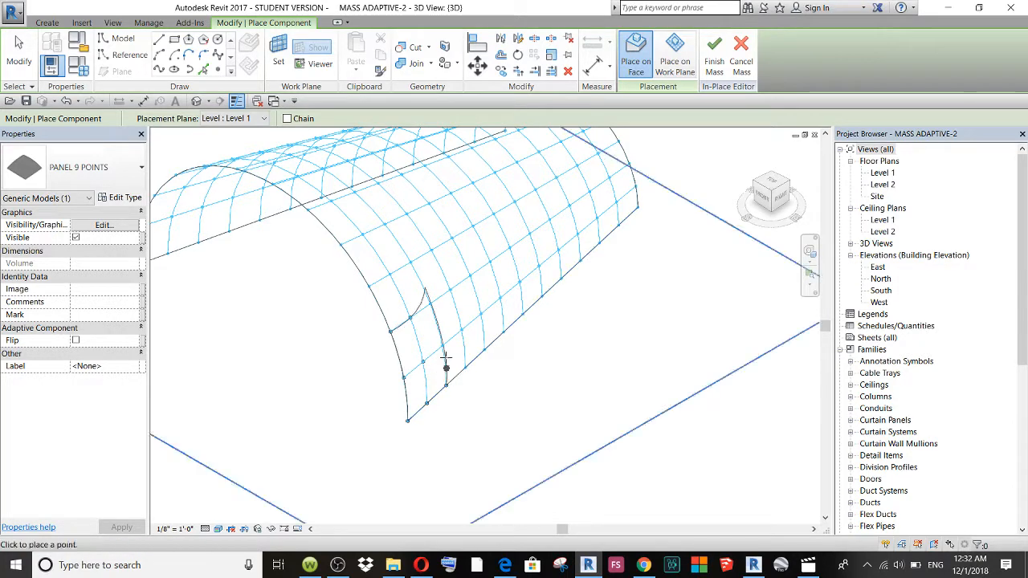
pyautogui.click(433, 307)
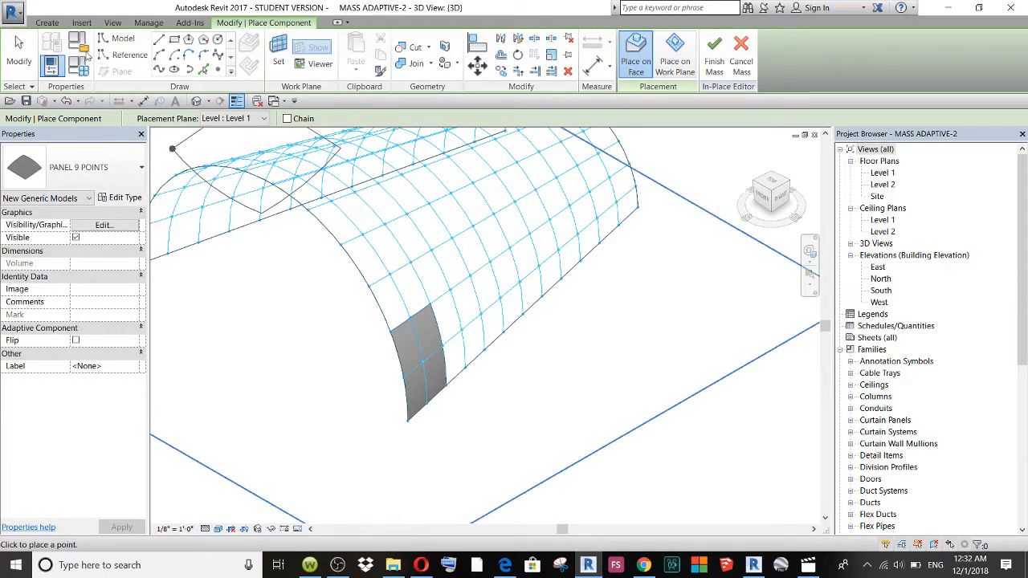
pyautogui.click(36, 61)
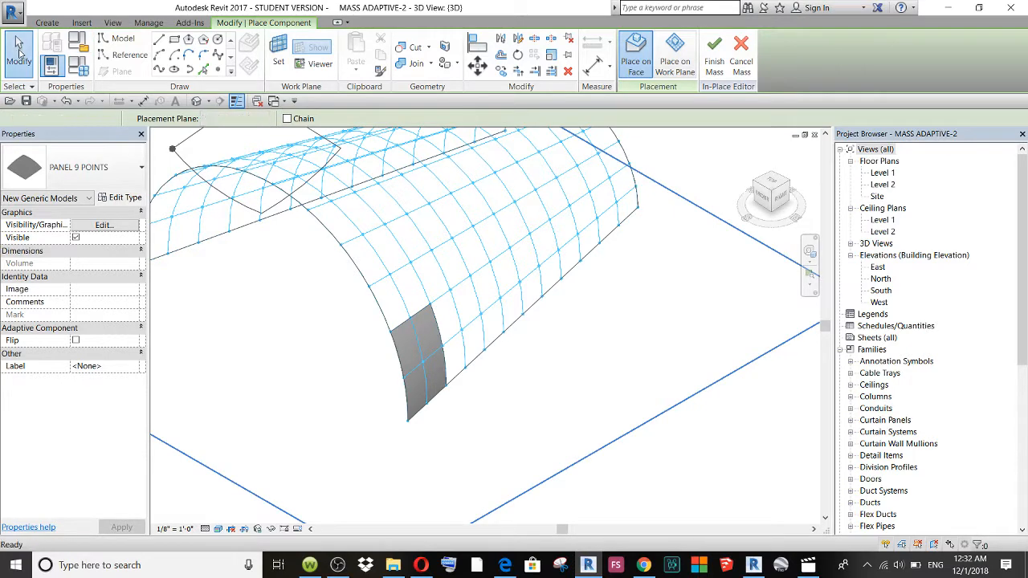
# Step: Repeat the placed nine-point panel across the whole divided vault surface
pyautogui.click(400, 331)
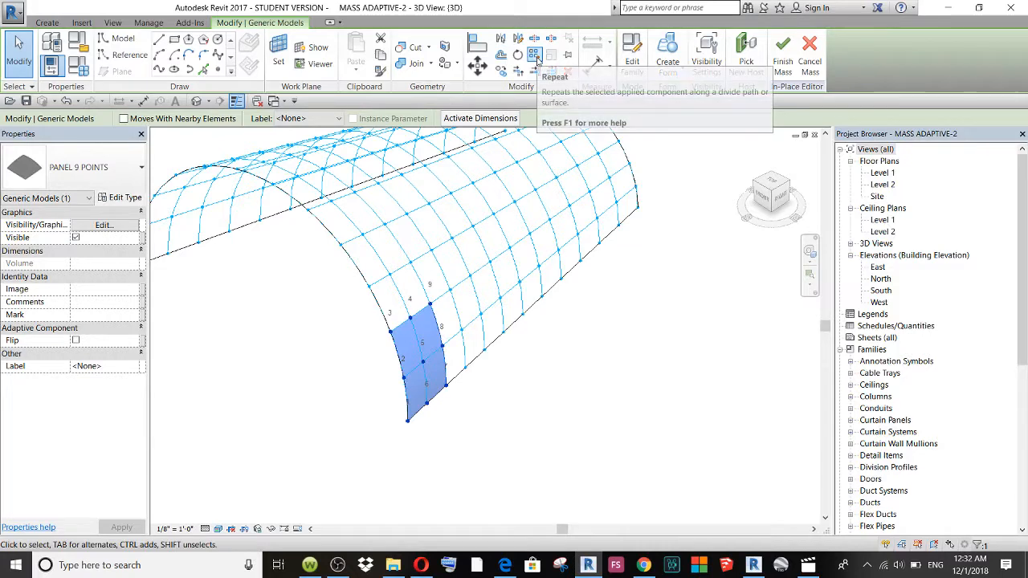
pyautogui.click(537, 60)
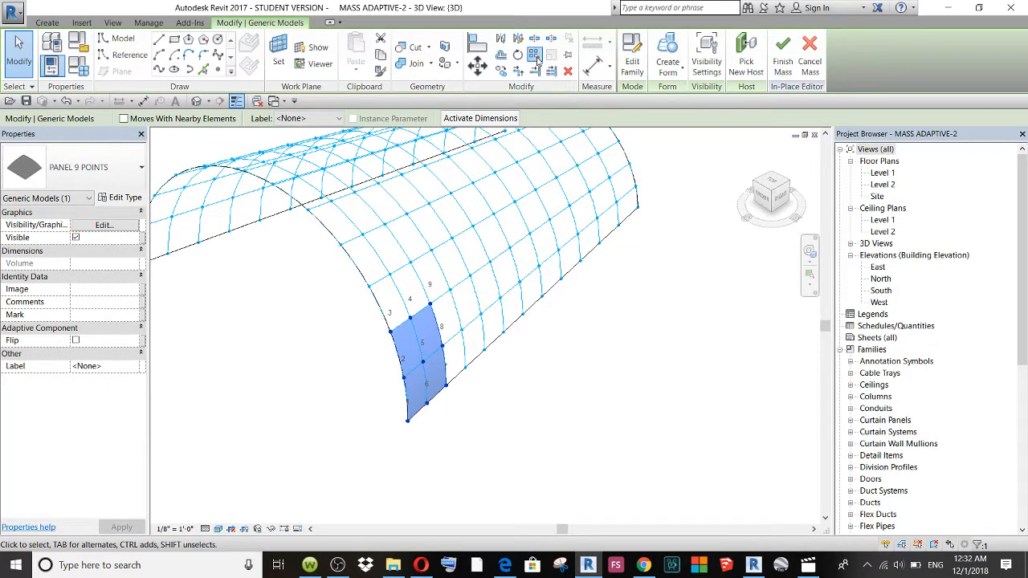
pyautogui.moveTo(635, 491)
pyautogui.keyDown('shift'); pyautogui.mouseDown(button='middle')
pyautogui.moveTo(442, 366)
pyautogui.moveTo(470, 310)
pyautogui.moveTo(371, 220)
pyautogui.moveTo(481, 306)
pyautogui.moveTo(444, 298)
pyautogui.mouseUp(button='middle'); pyautogui.keyUp('shift')
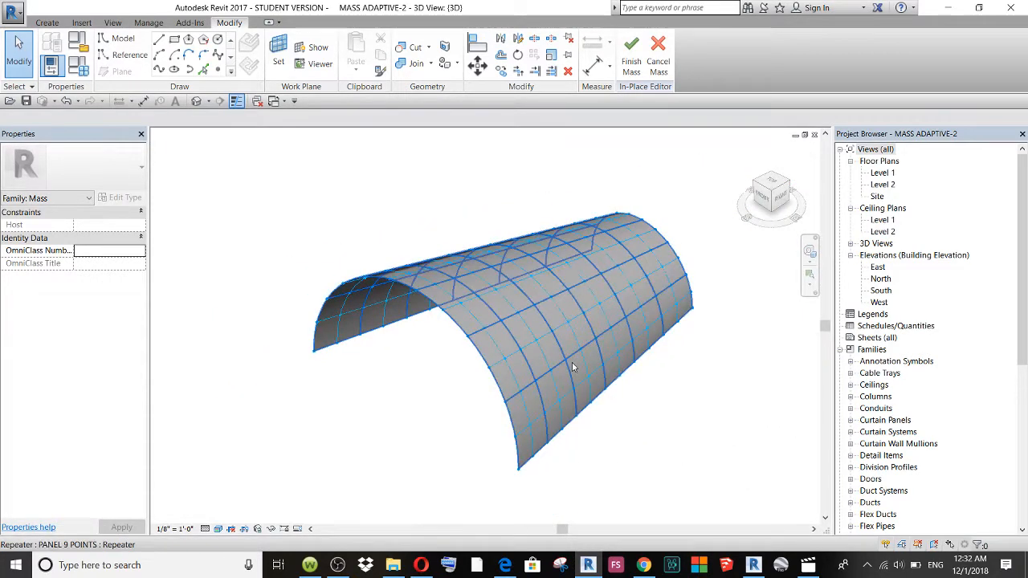
pyautogui.scroll(3, 574, 367)
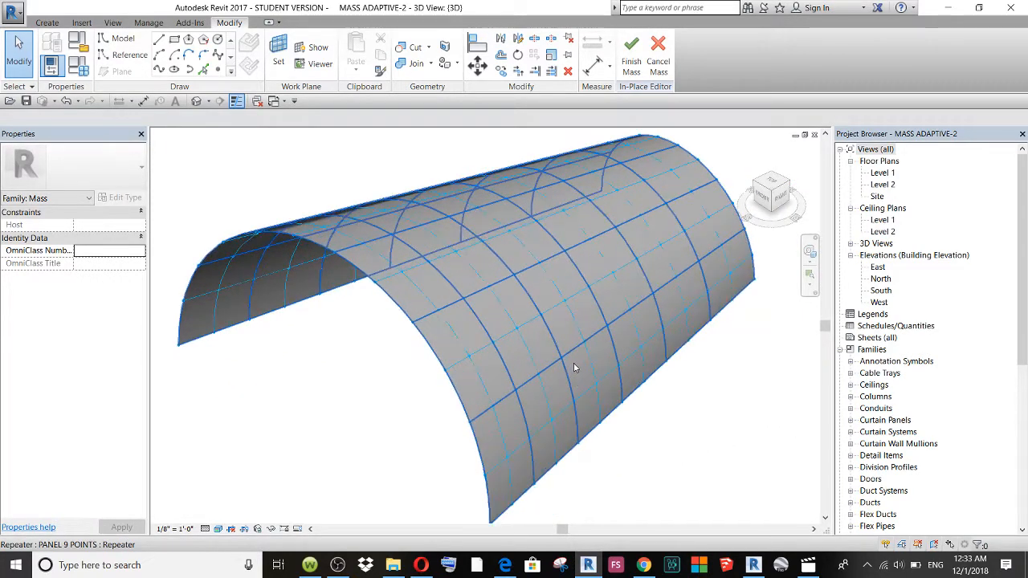
# Step: Create a new family from the Generic Model Adaptive template
pyautogui.click(11, 15)
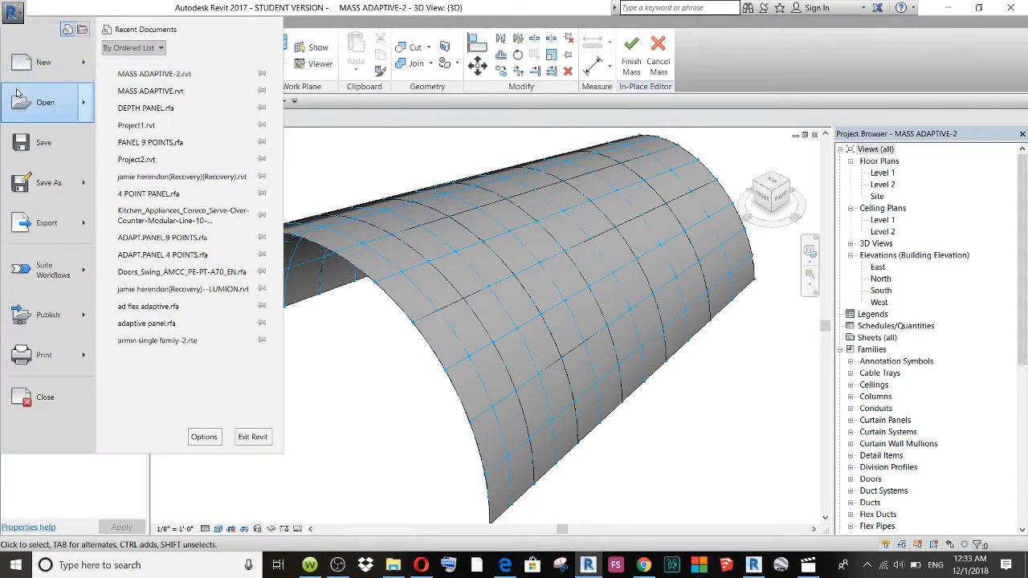
pyautogui.moveTo(35, 68)
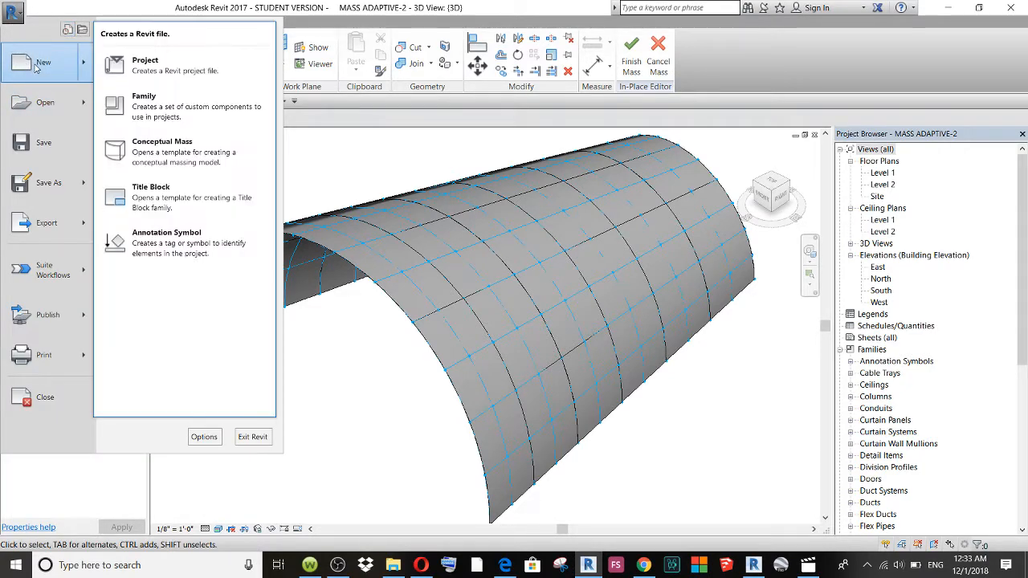
pyautogui.click(145, 104)
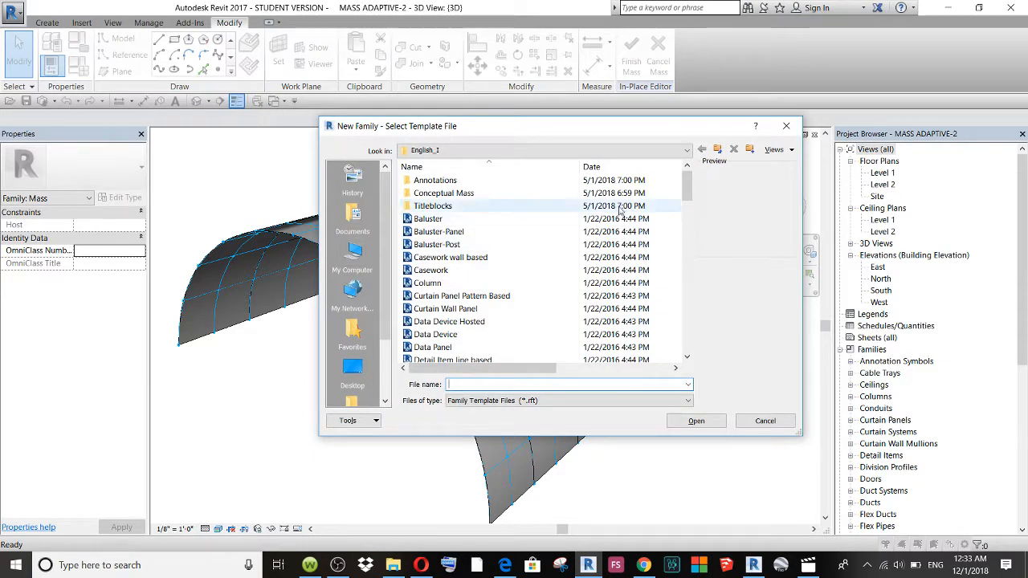
pyautogui.scroll(-5, 687, 189)
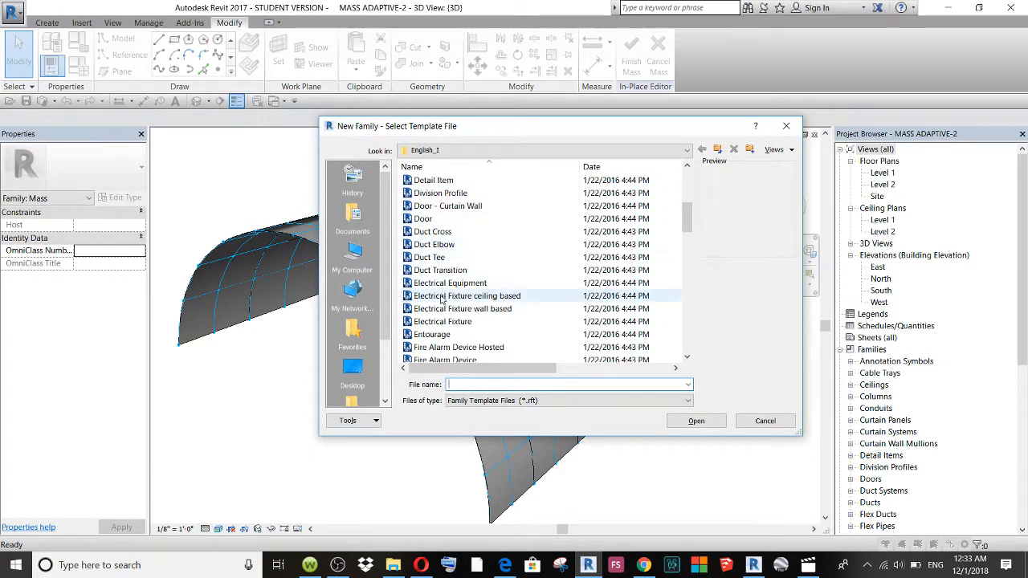
pyautogui.scroll(-2, 432, 322)
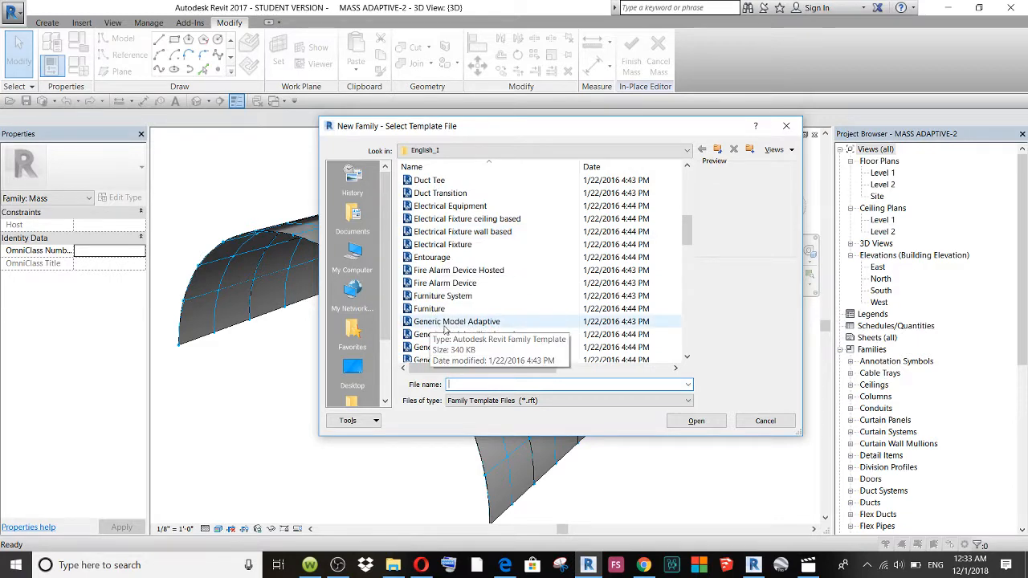
pyautogui.click(447, 323)
pyautogui.click(707, 426)
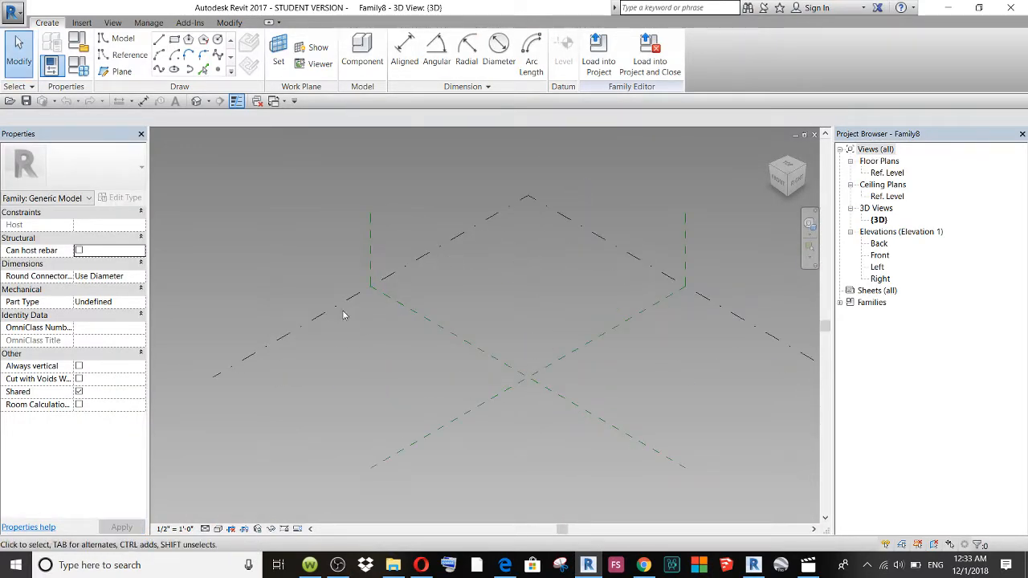
# Step: Show the Ref. Level work plane and place nine reference points on it in a three-by-three grid
pyautogui.scroll(1, 396, 338)
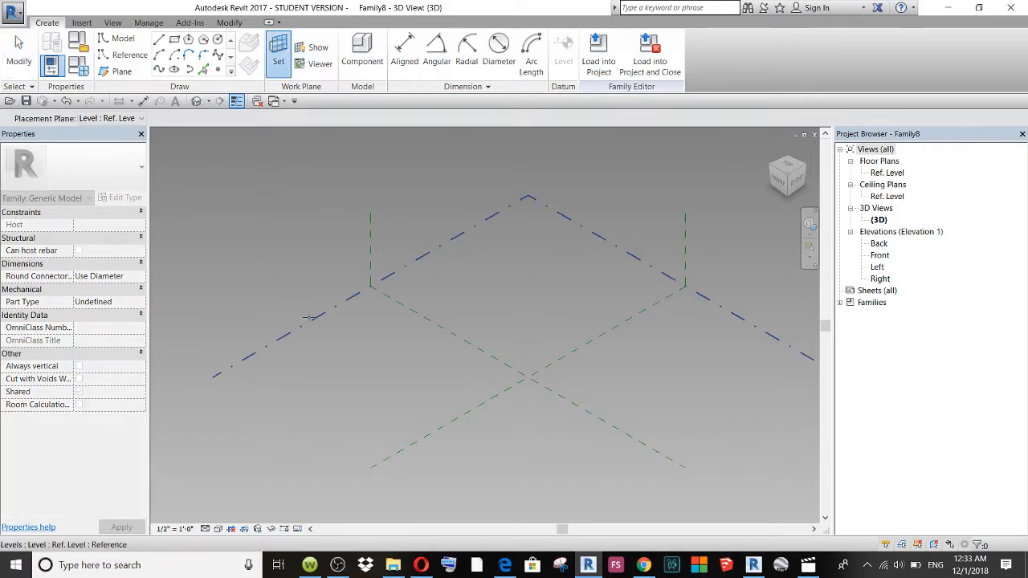
pyautogui.click(314, 47)
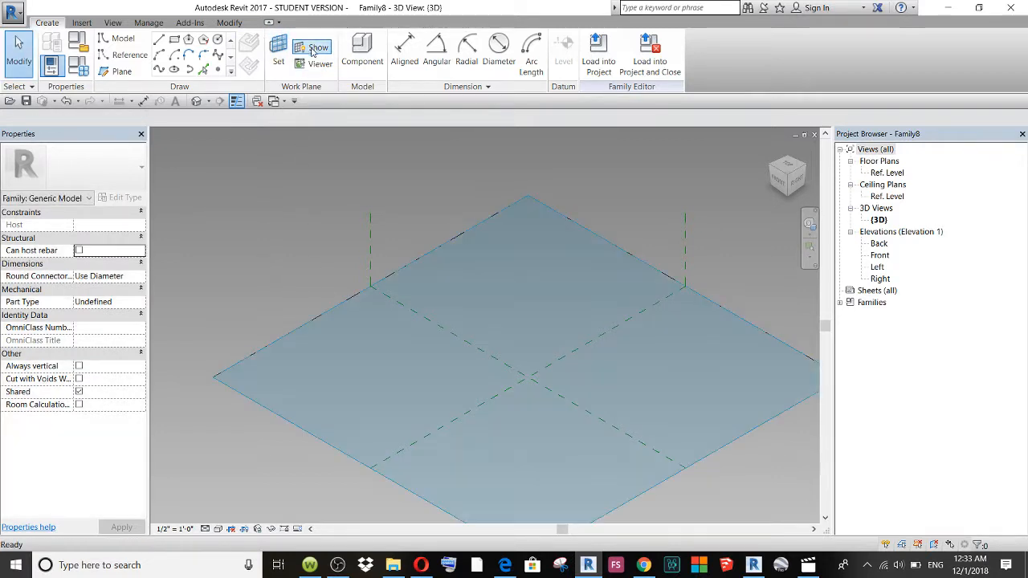
pyautogui.click(217, 71)
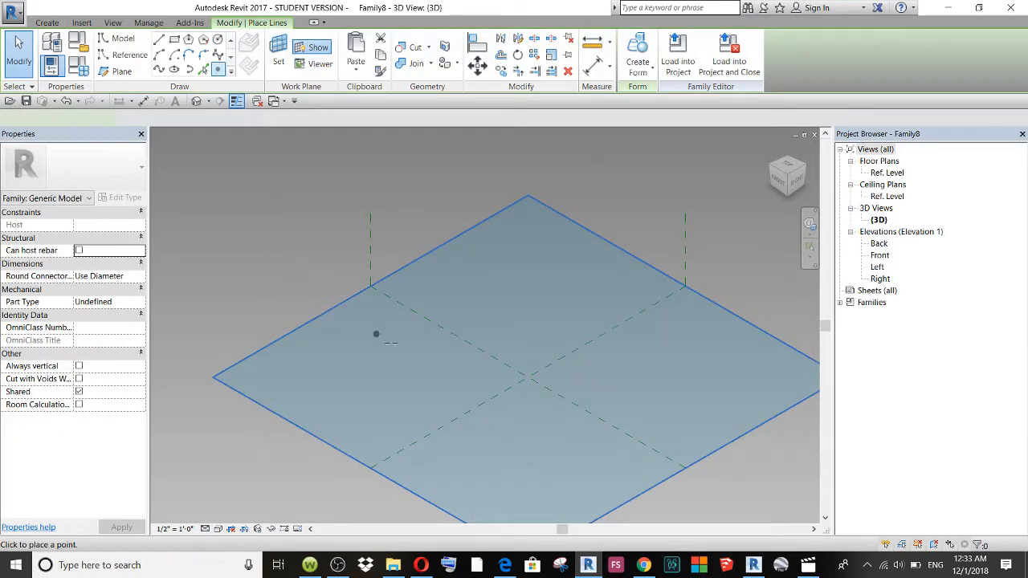
pyautogui.scroll(2, 449, 380)
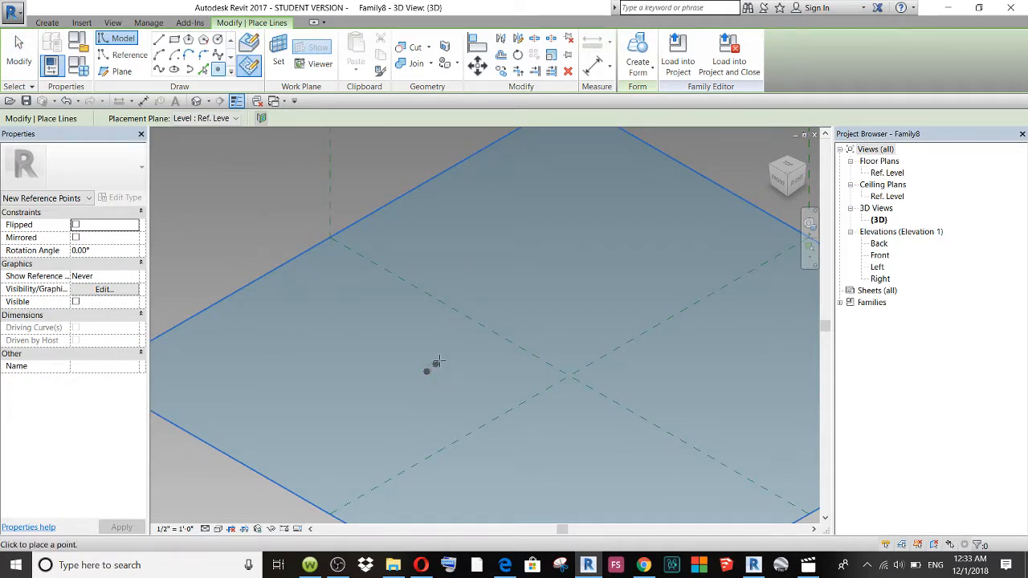
pyautogui.click(470, 342)
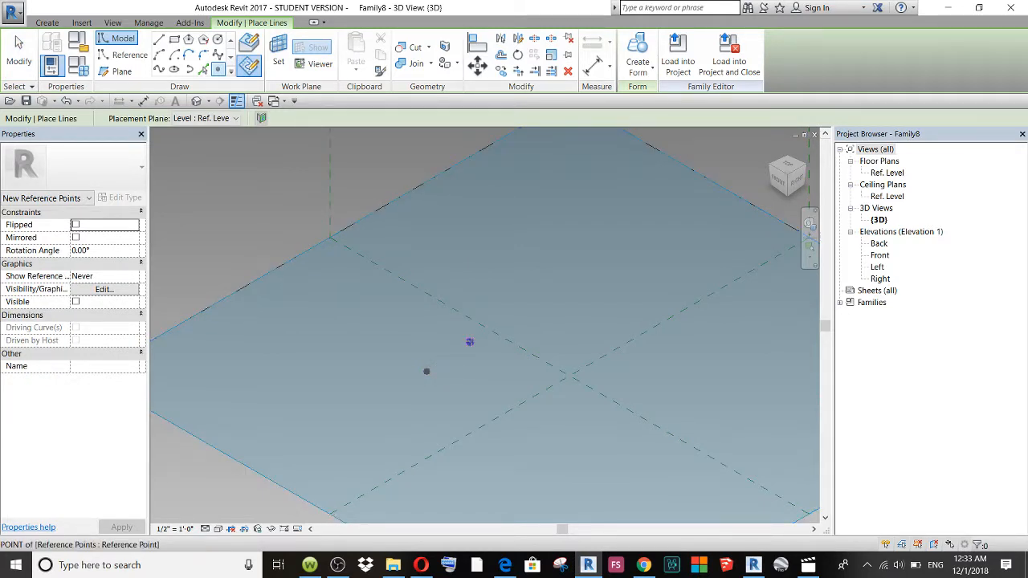
pyautogui.click(530, 306)
pyautogui.click(580, 336)
pyautogui.click(533, 371)
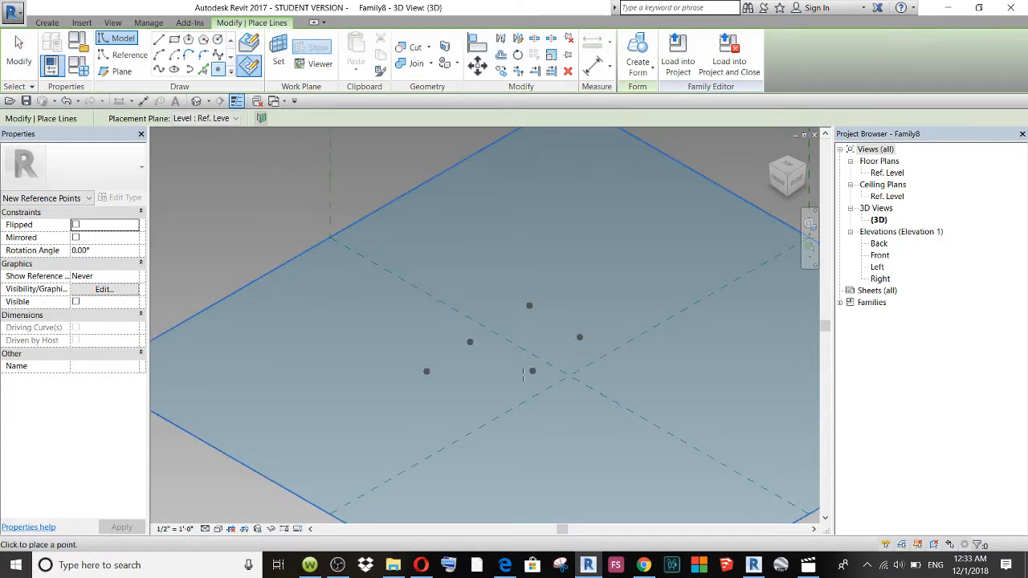
pyautogui.click(482, 411)
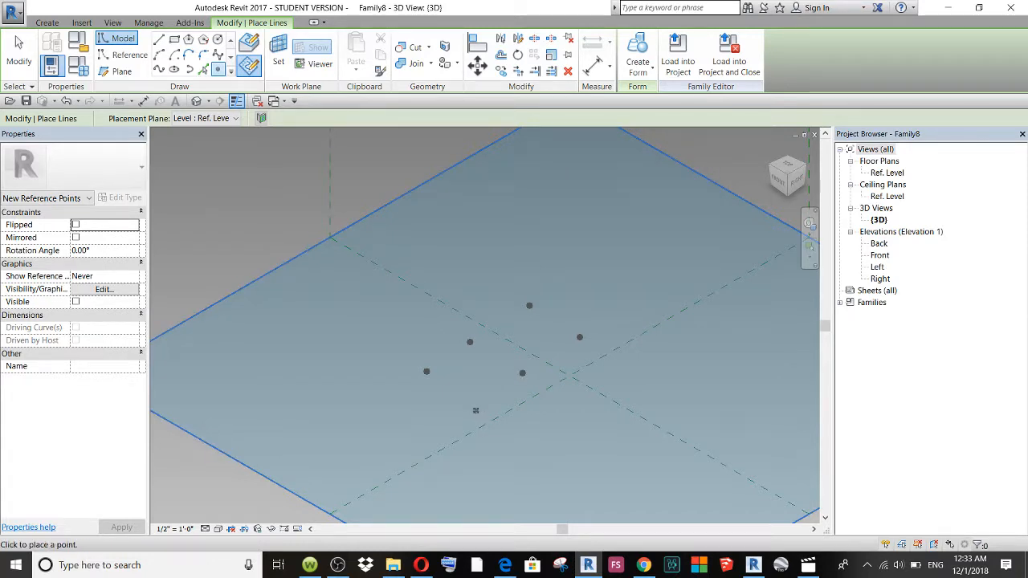
pyautogui.click(521, 451)
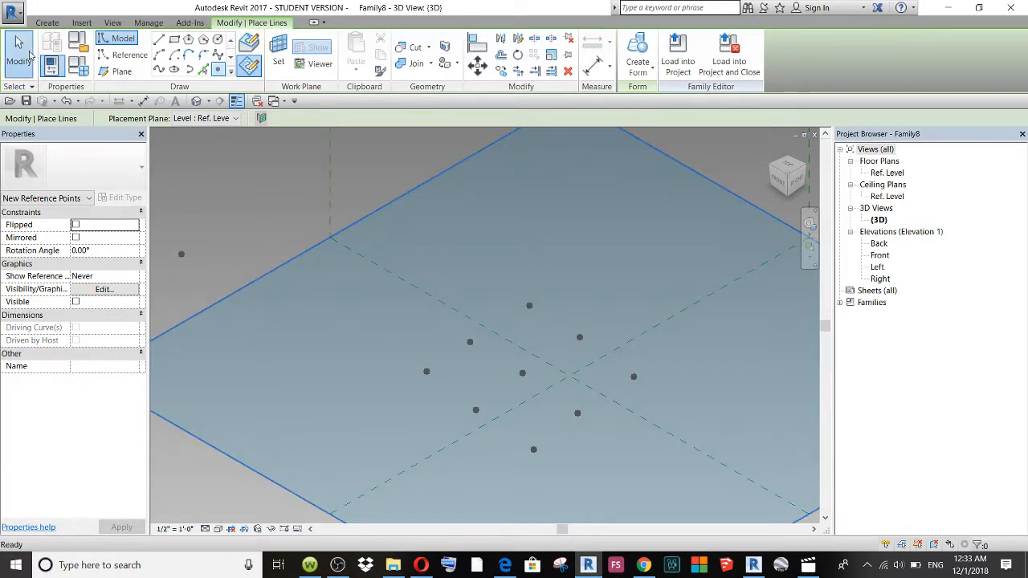
pyautogui.click(19, 53)
# Step: Make all nine reference points adaptive
pyautogui.moveTo(283, 267); pyautogui.dragTo(714, 480)
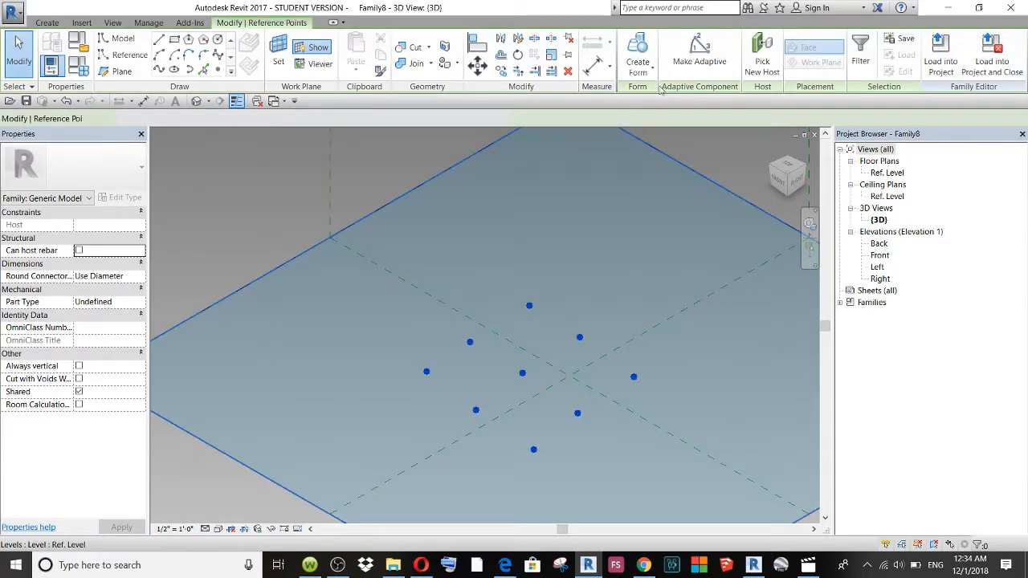
pyautogui.click(700, 52)
pyautogui.click(243, 195)
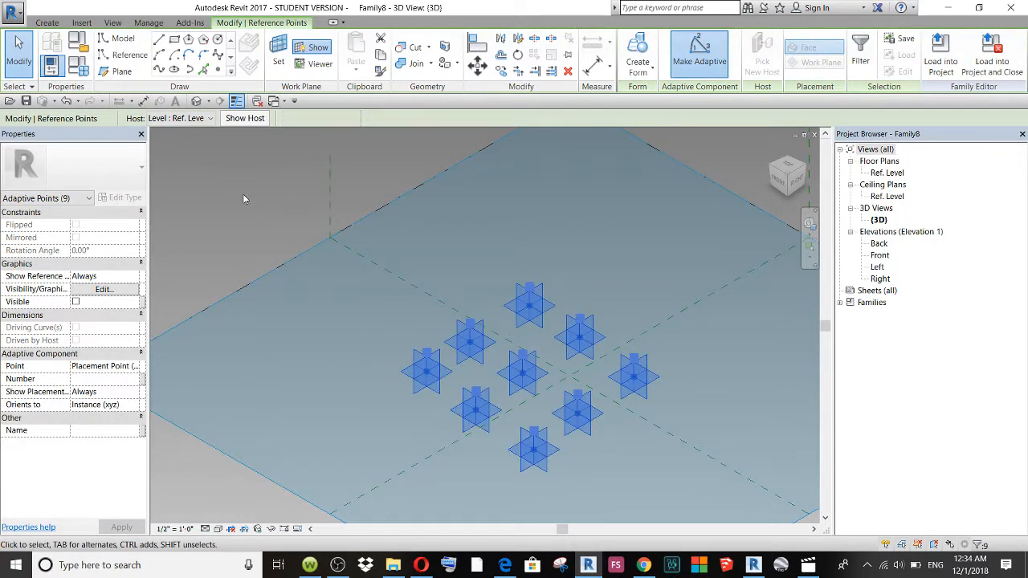
# Step: Set the work plane to the horizontal reference plane of adaptive point 1
pyautogui.scroll(2, 464, 383)
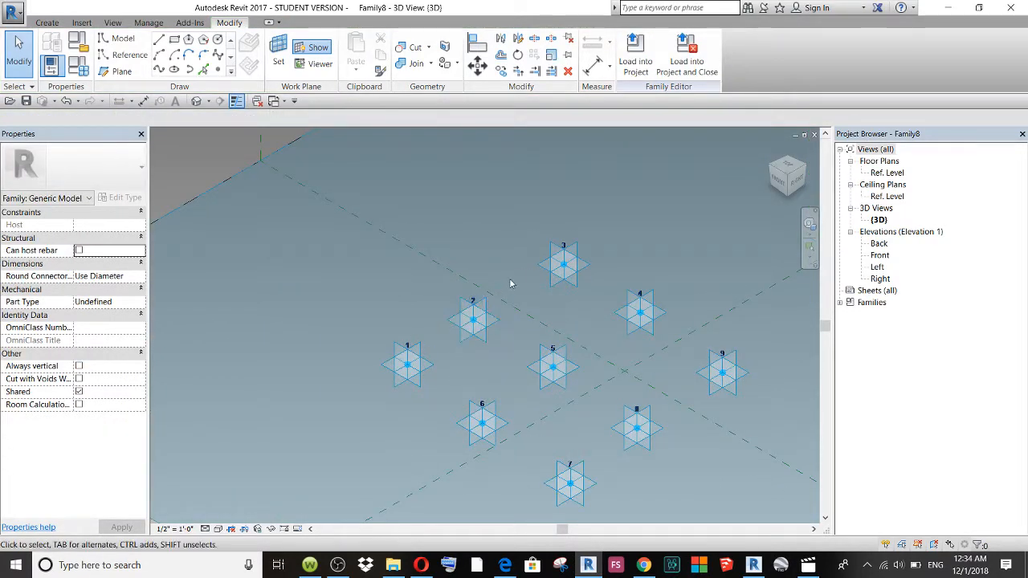
pyautogui.scroll(-2, 560, 262)
pyautogui.scroll(2, 630, 337)
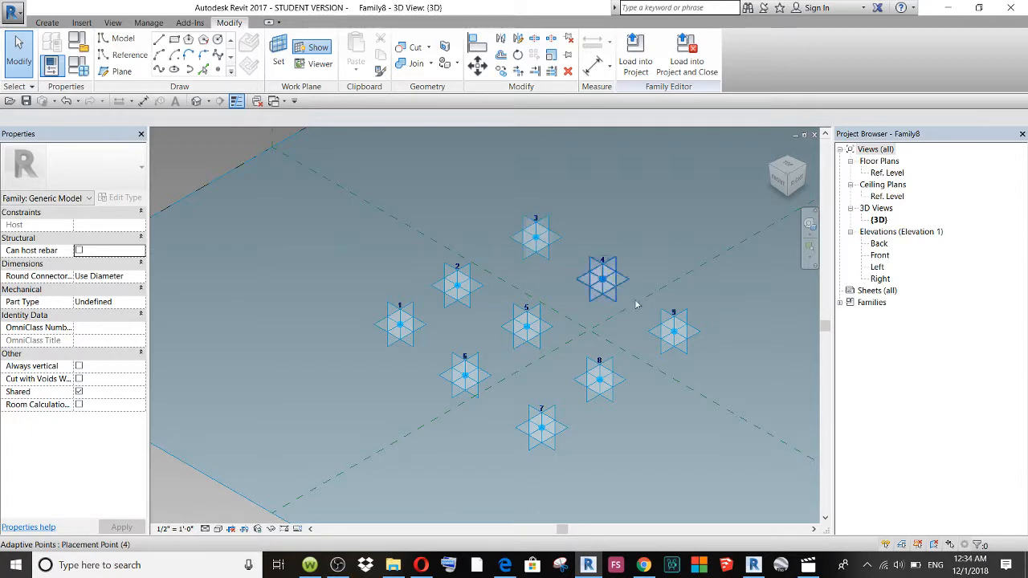
pyautogui.scroll(-1, 394, 366)
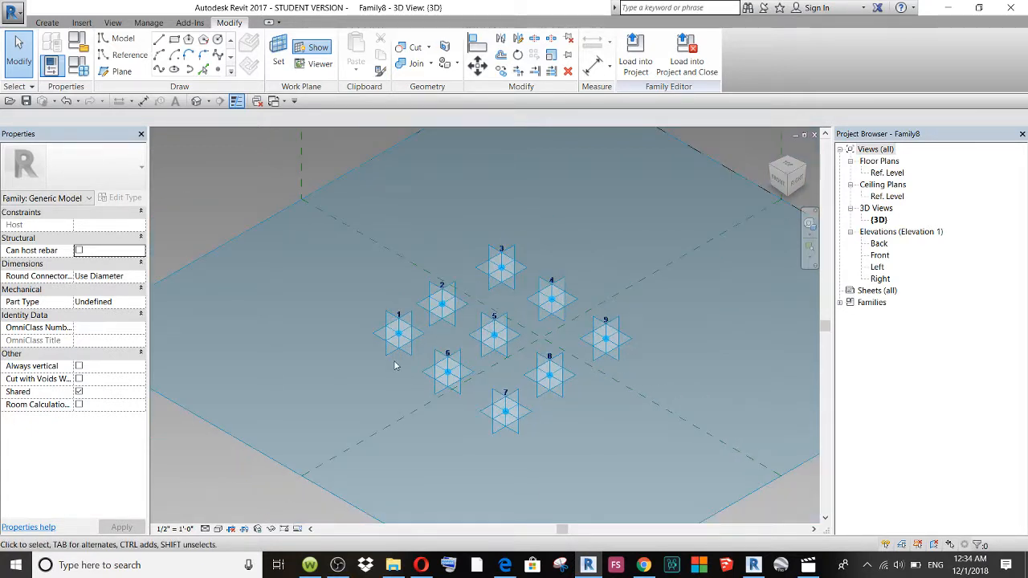
pyautogui.scroll(1, 499, 410)
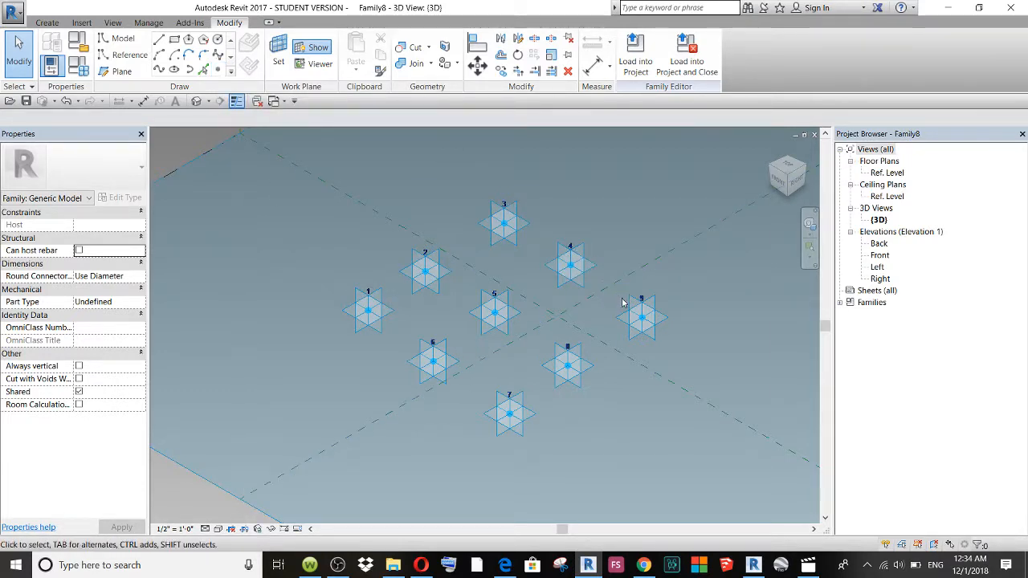
pyautogui.click(278, 56)
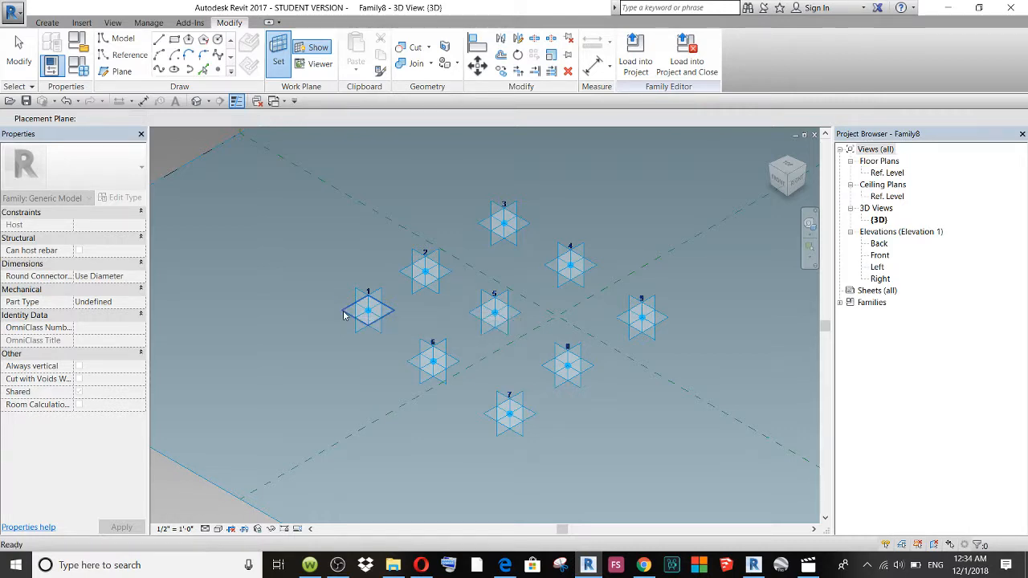
pyautogui.click(352, 311)
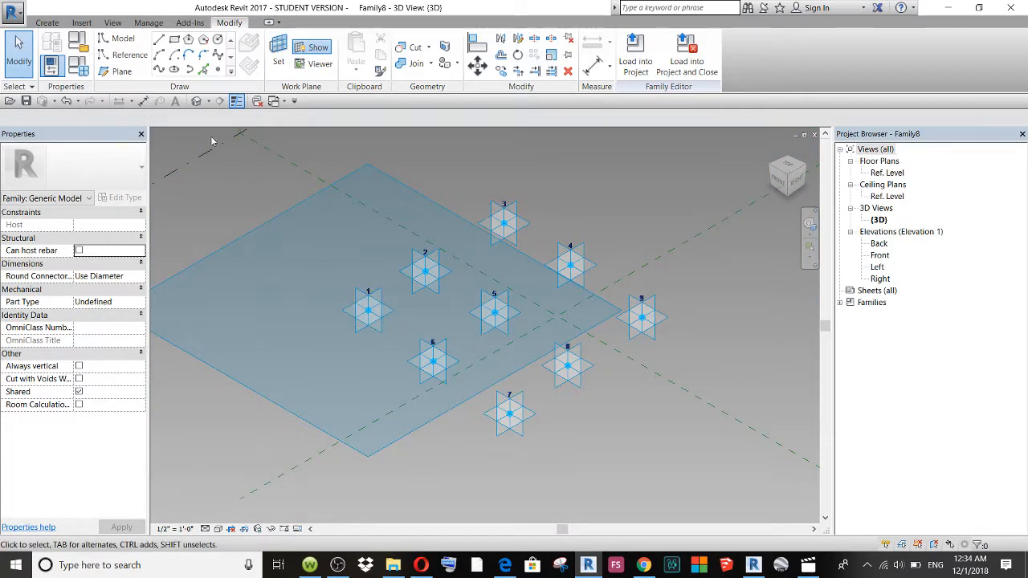
# Step: Place a reference point on the horizontal plane of adaptive point 1 and raise it by about 14' 11"
pyautogui.click(219, 71)
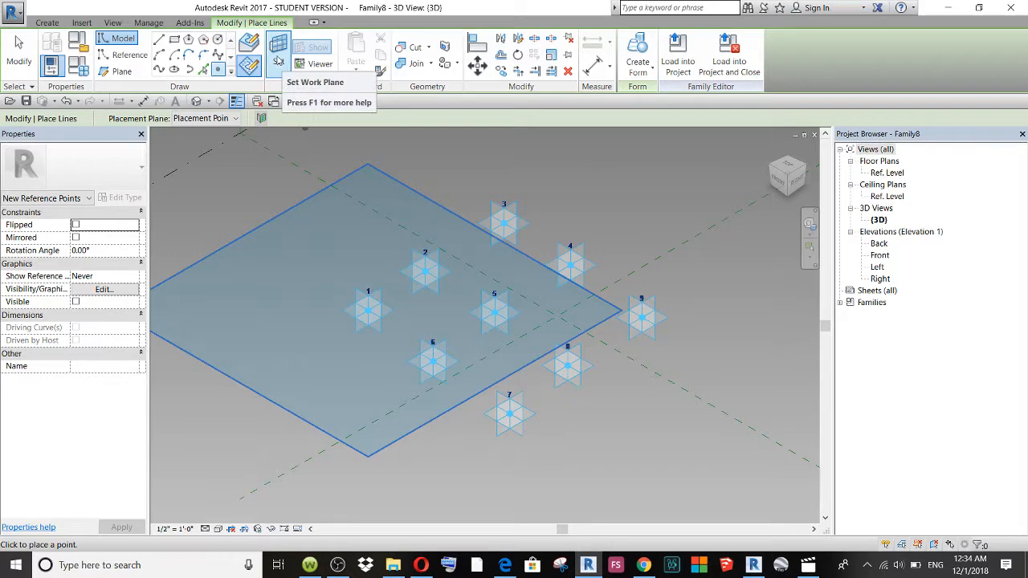
pyautogui.click(18, 50)
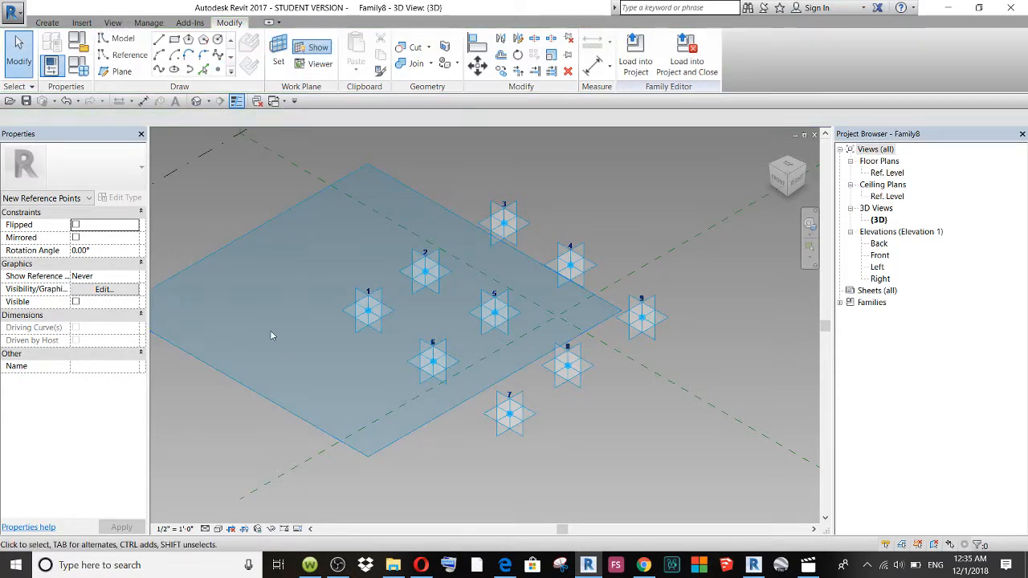
pyautogui.click(371, 314)
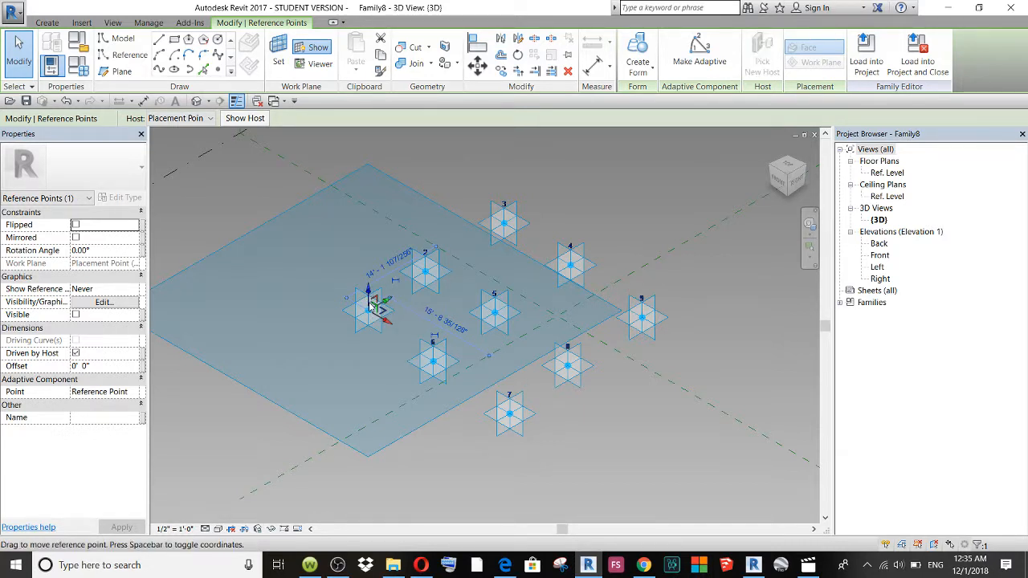
pyautogui.moveTo(372, 306); pyautogui.dragTo(364, 191)
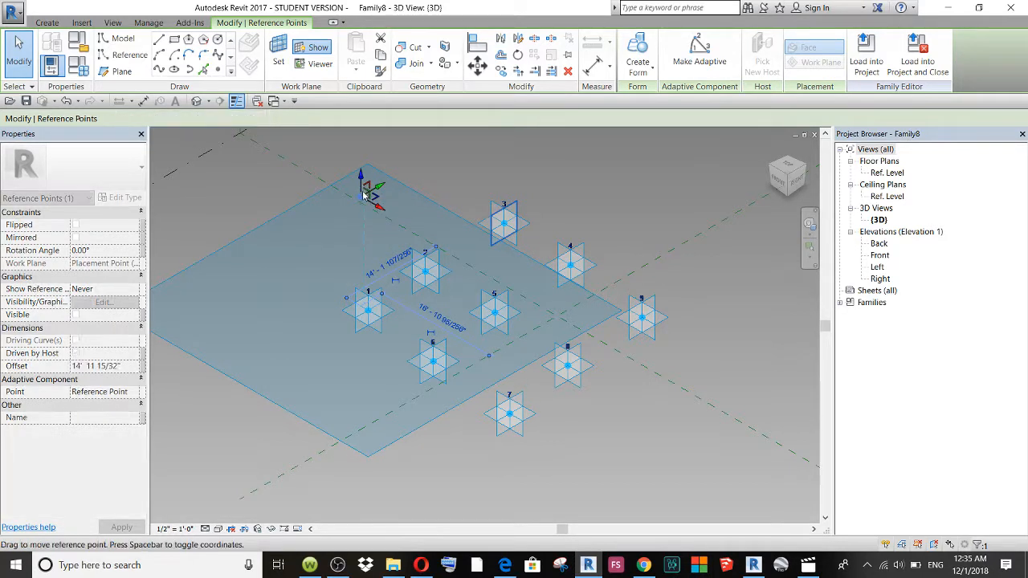
pyautogui.click(236, 184)
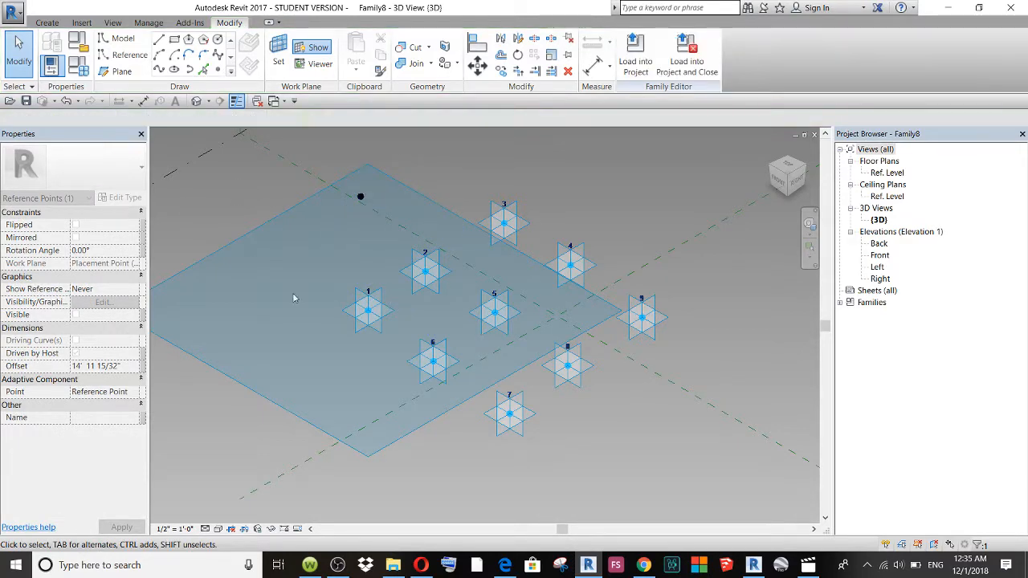
pyautogui.click(369, 317)
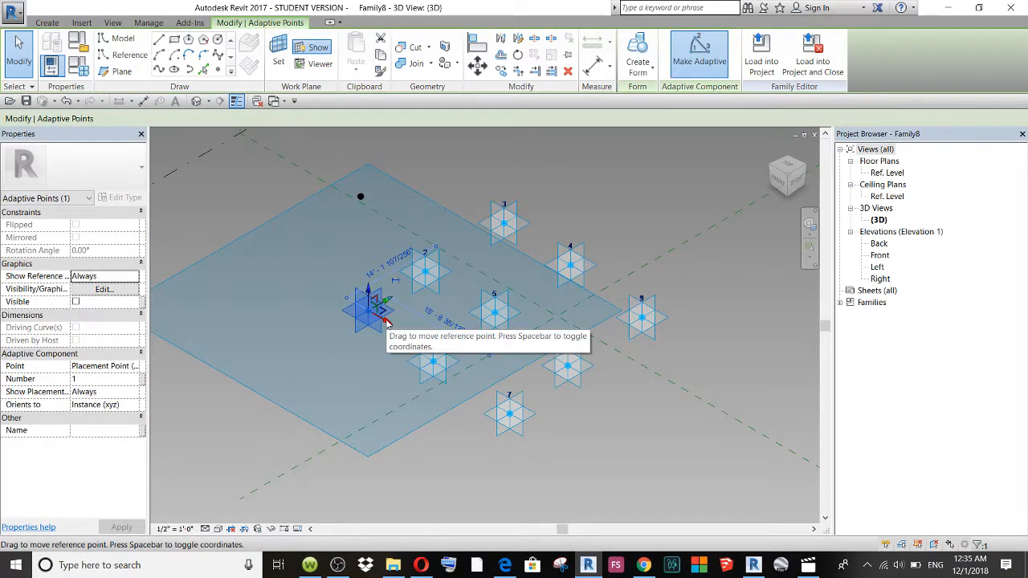
pyautogui.moveTo(388, 326)
pyautogui.mouseDown()
pyautogui.moveTo(338, 281)
pyautogui.moveTo(386, 324)
pyautogui.mouseUp()
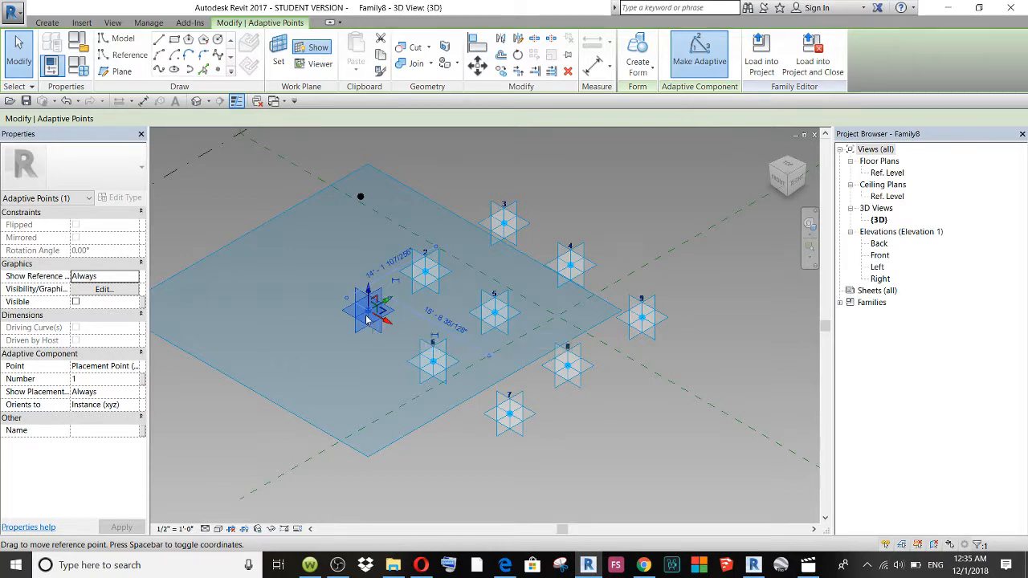
pyautogui.click(240, 187)
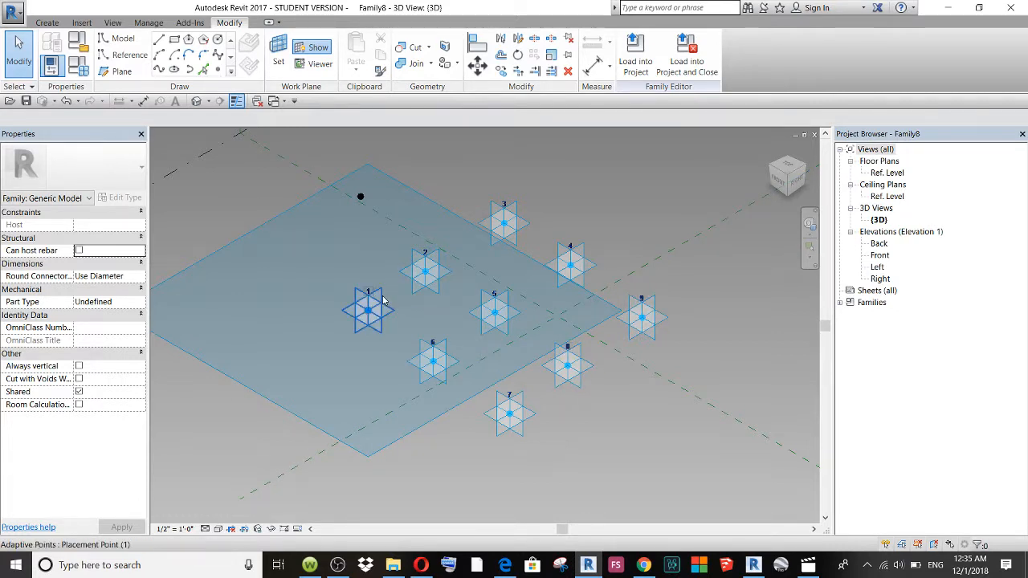
# Step: Place a reference point at each of adaptive points 2, 3 and 4, setting each one's horizontal plane as the work plane first
pyautogui.click(277, 49)
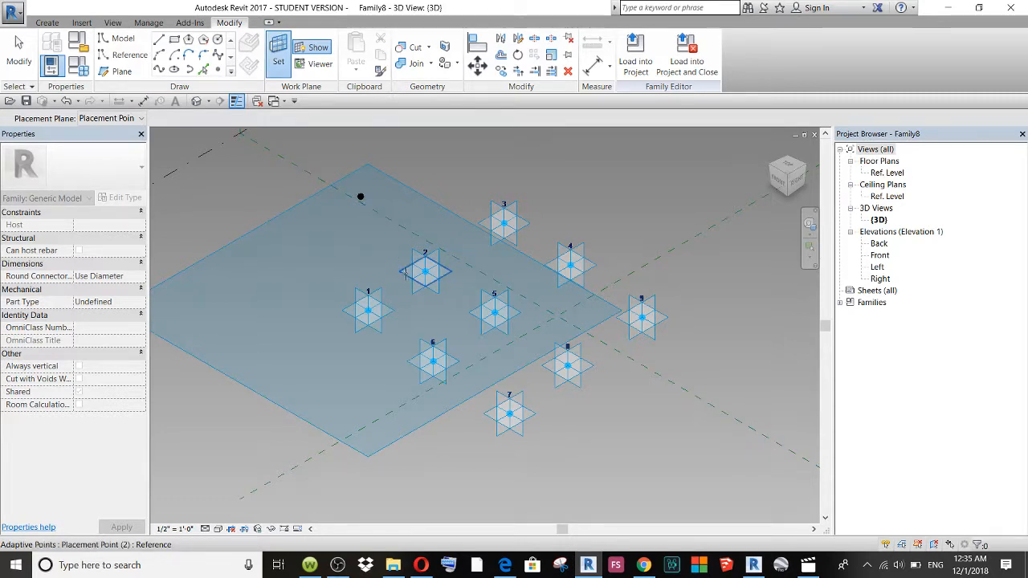
pyautogui.click(419, 270)
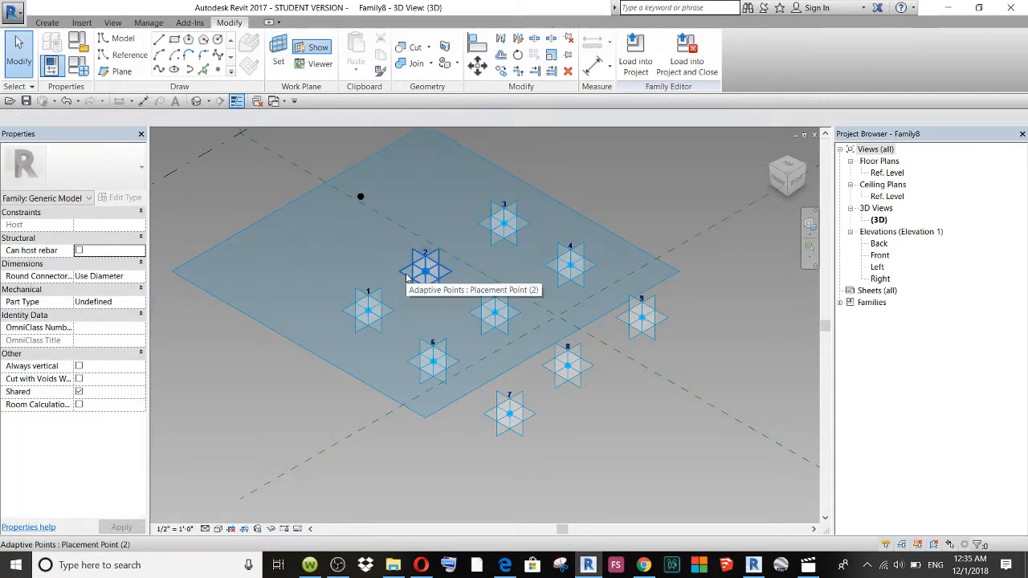
pyautogui.click(218, 70)
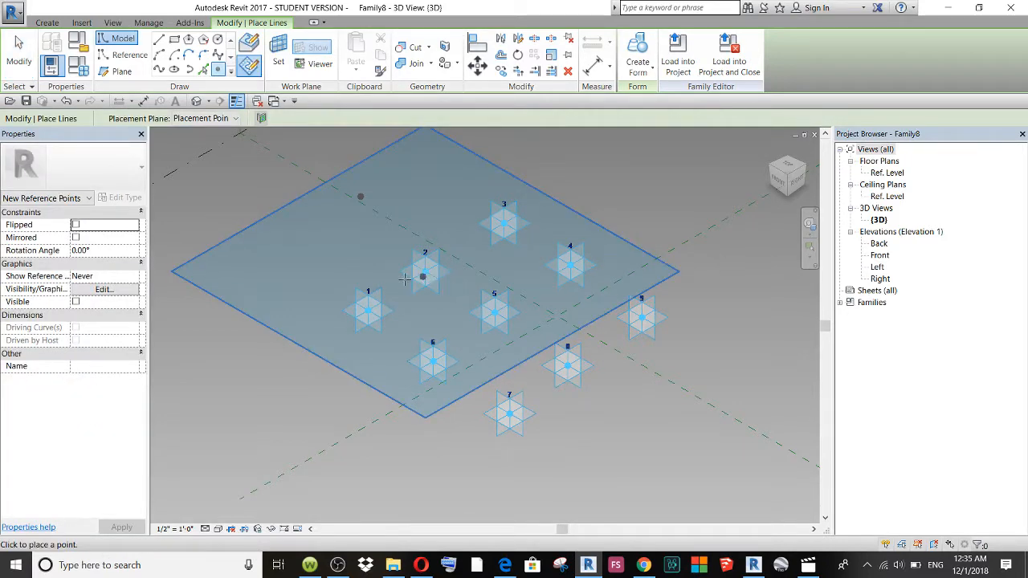
pyautogui.click(278, 55)
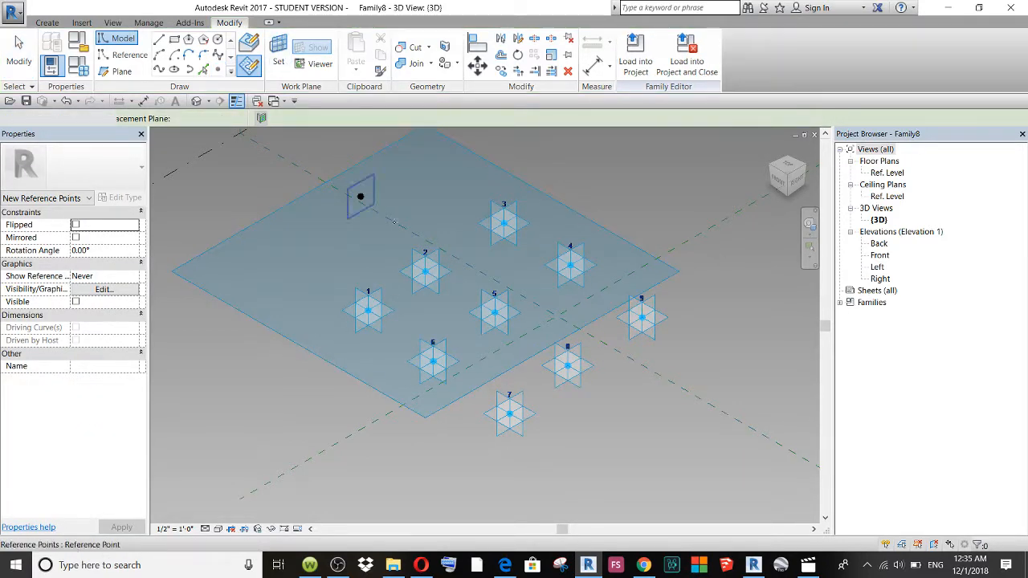
pyautogui.click(504, 224)
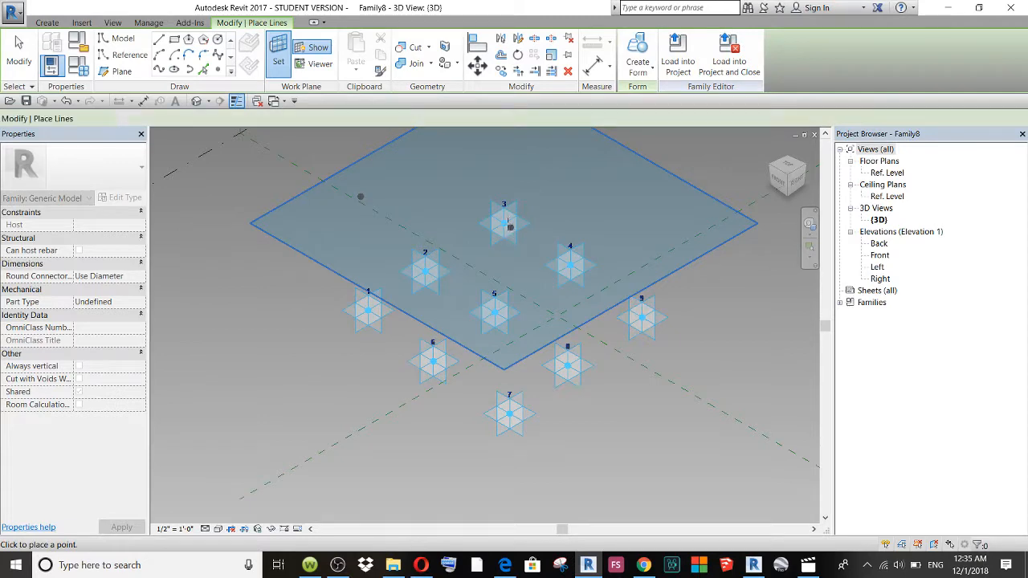
pyautogui.click(278, 48)
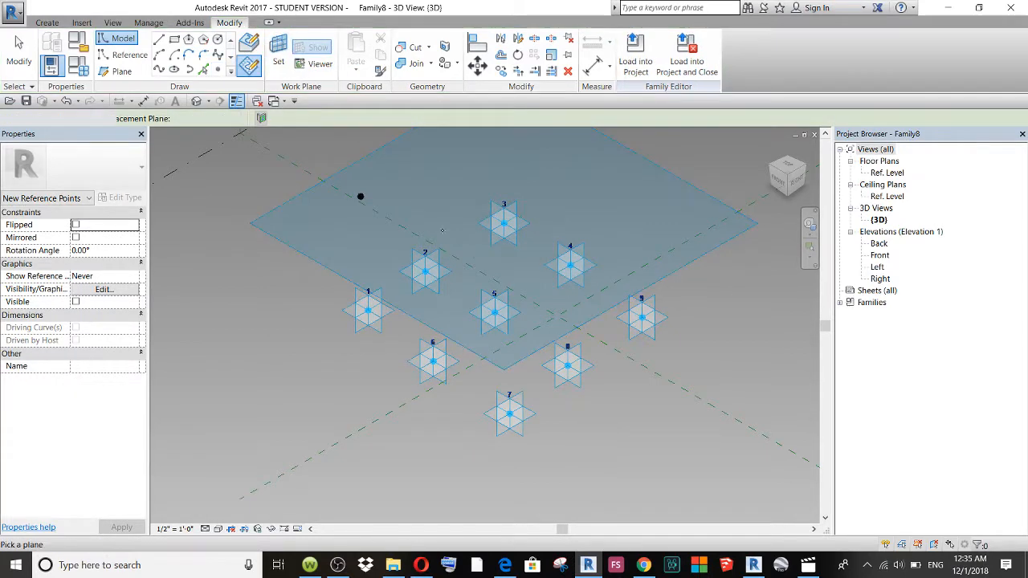
pyautogui.click(568, 265)
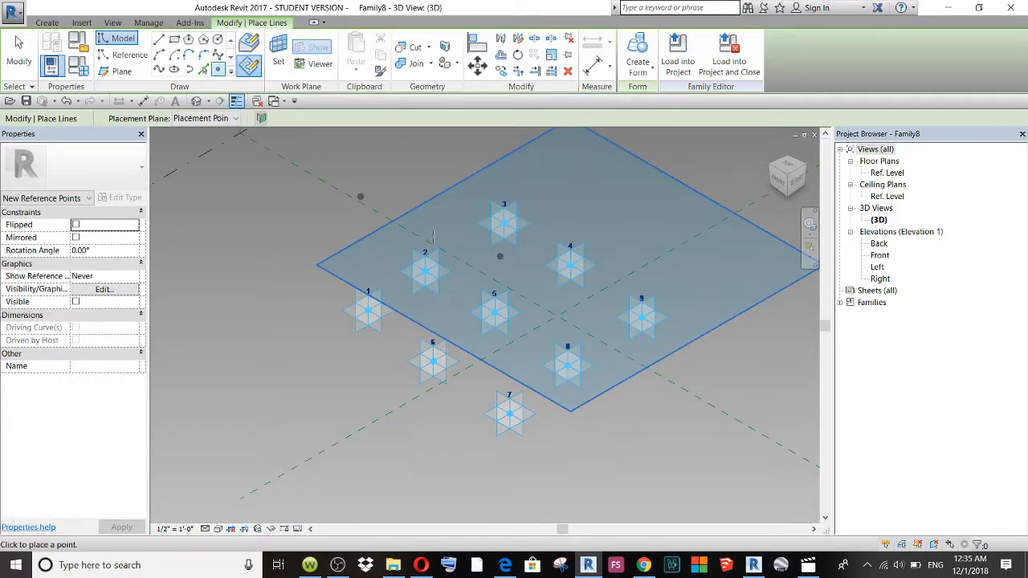
# Step: Place hosted reference points at adaptive points 5, 6 and 7, each on that point's own horizontal plane
pyautogui.click(278, 48)
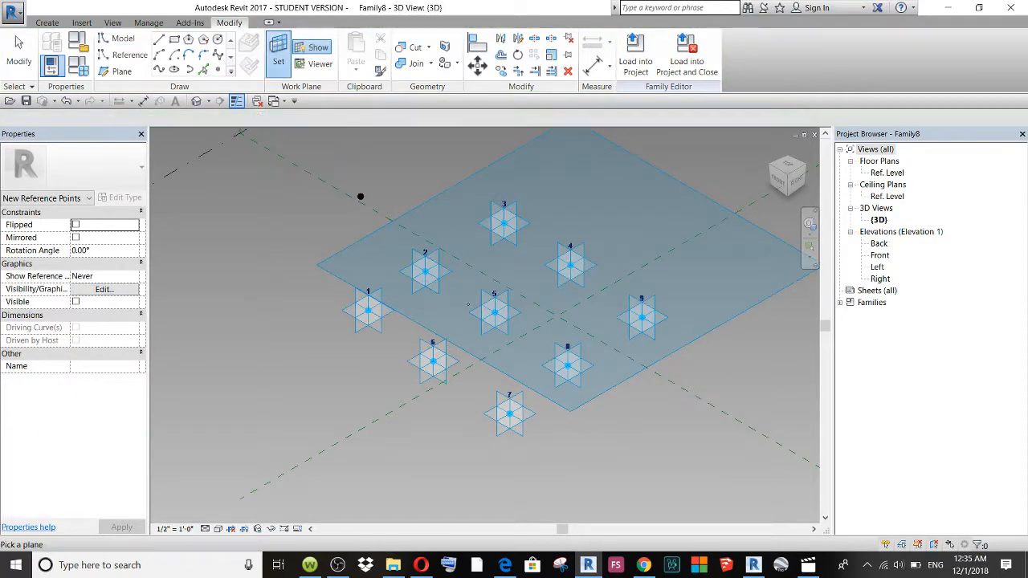
pyautogui.click(496, 313)
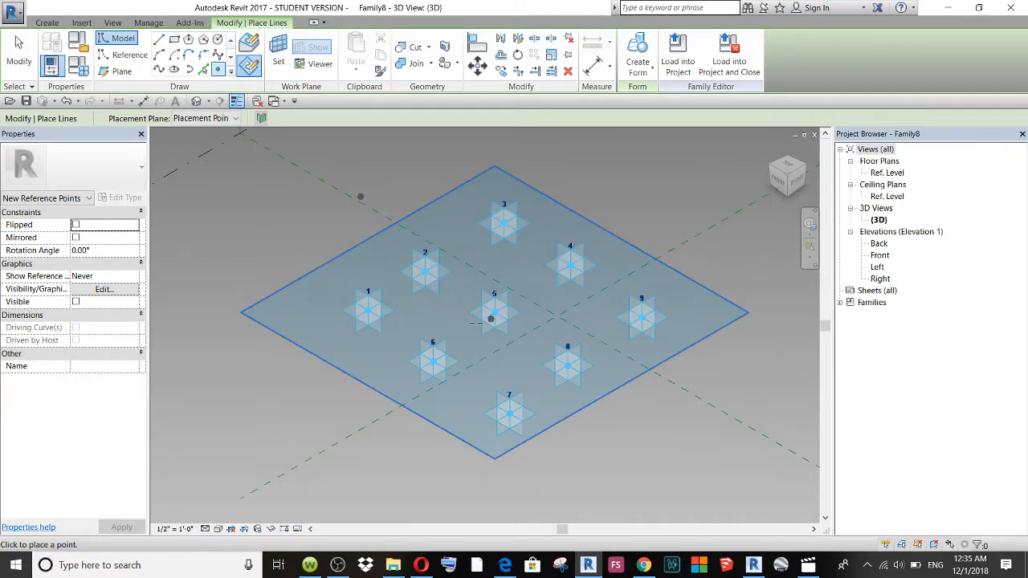
pyautogui.click(278, 48)
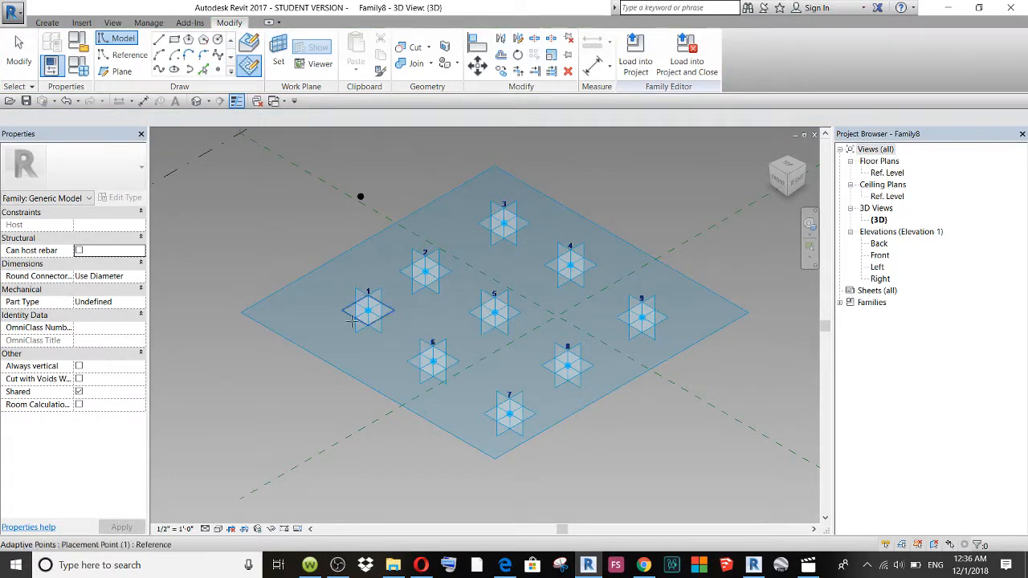
pyautogui.click(433, 362)
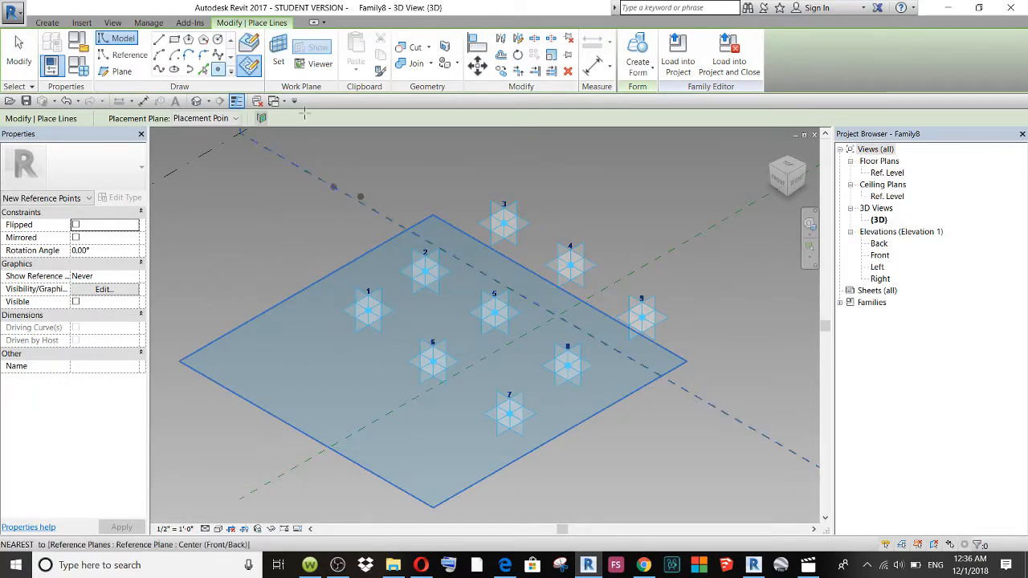
pyautogui.click(280, 50)
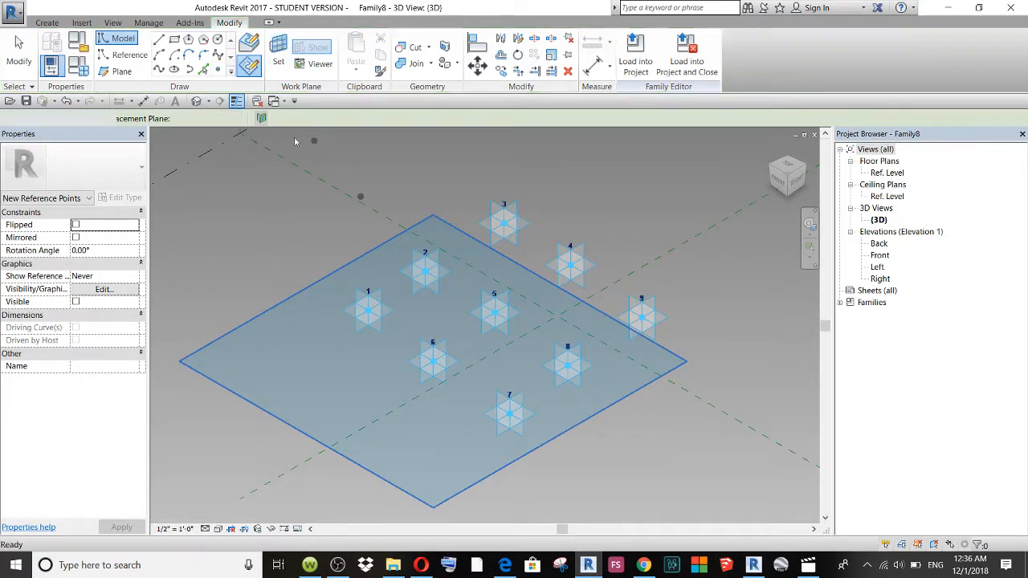
pyautogui.click(486, 413)
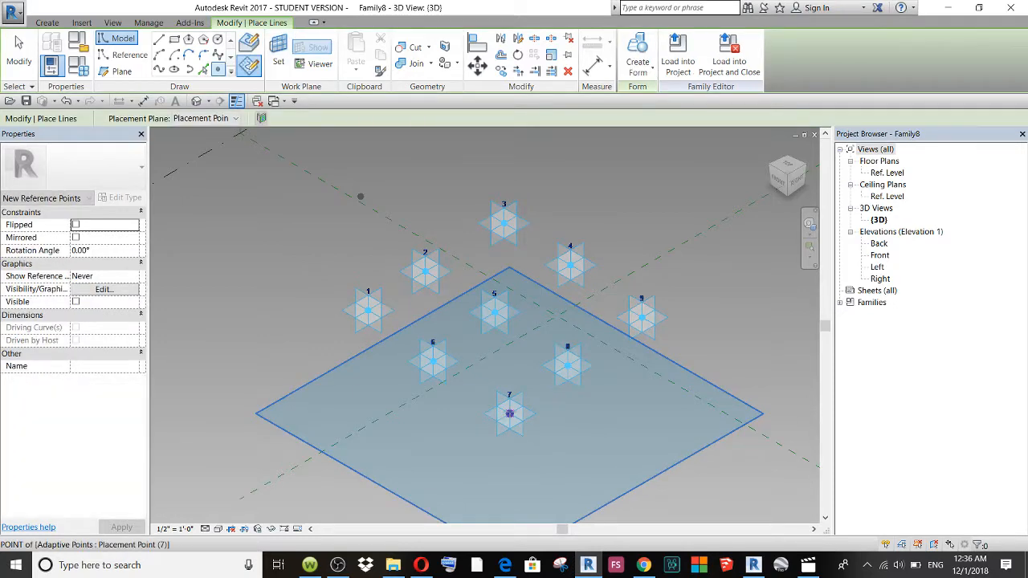
# Step: Place the last two hosted reference points at adaptive points 8 and 9 on their horizontal planes and end point placement
pyautogui.click(278, 50)
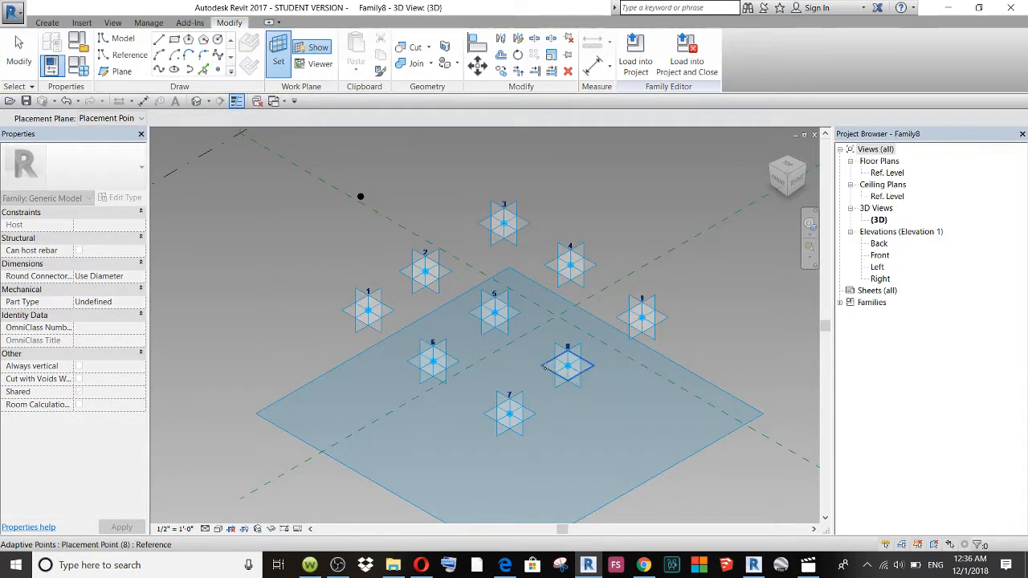
pyautogui.click(558, 368)
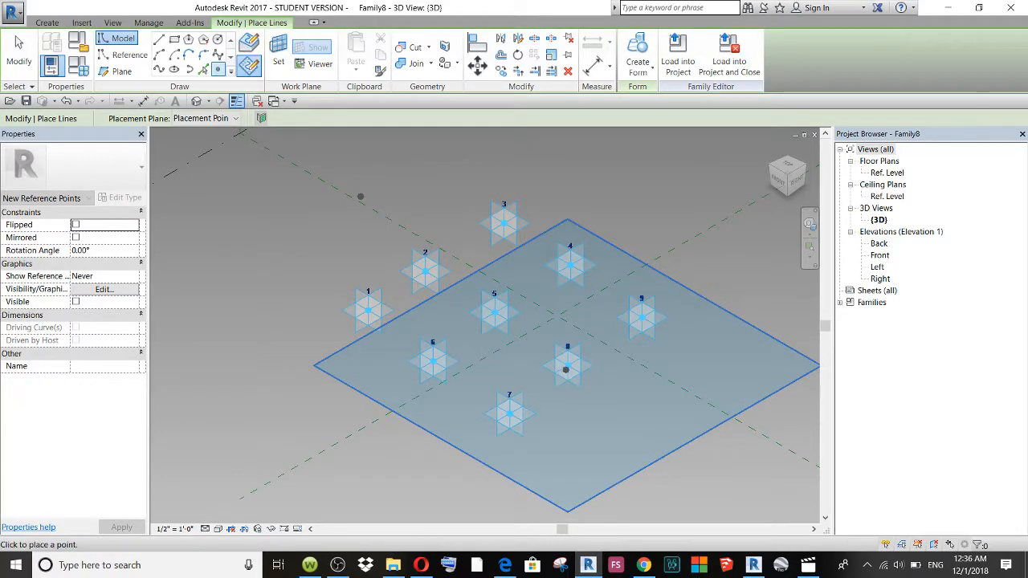
pyautogui.click(281, 49)
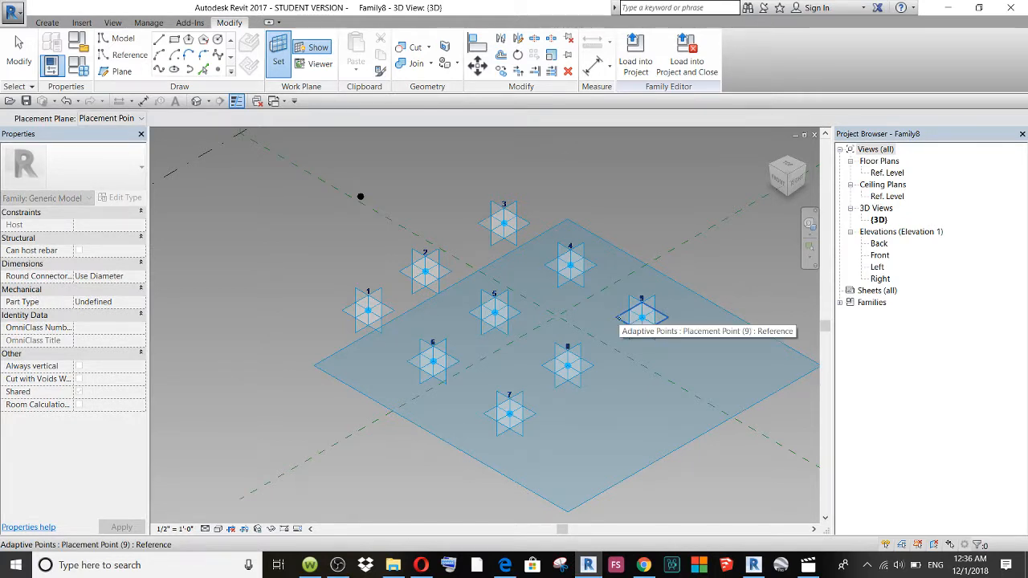
pyautogui.click(639, 321)
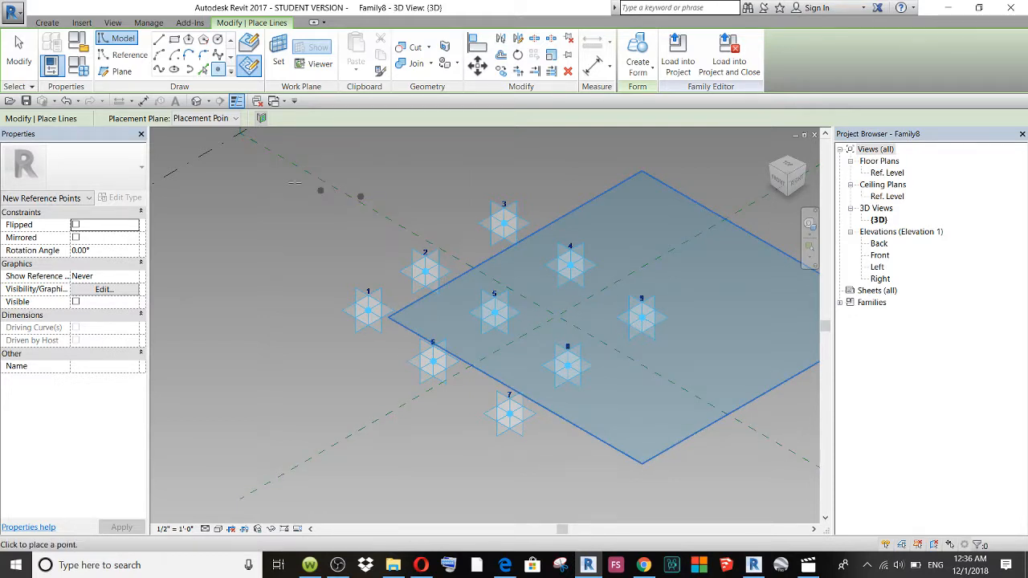
pyautogui.click(19, 55)
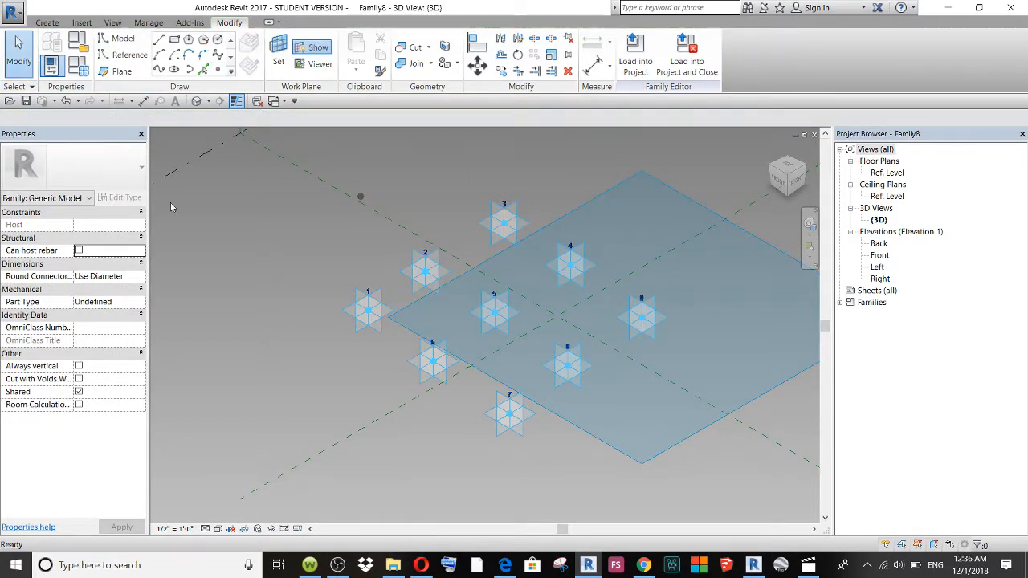
pyautogui.scroll(-1, 393, 297)
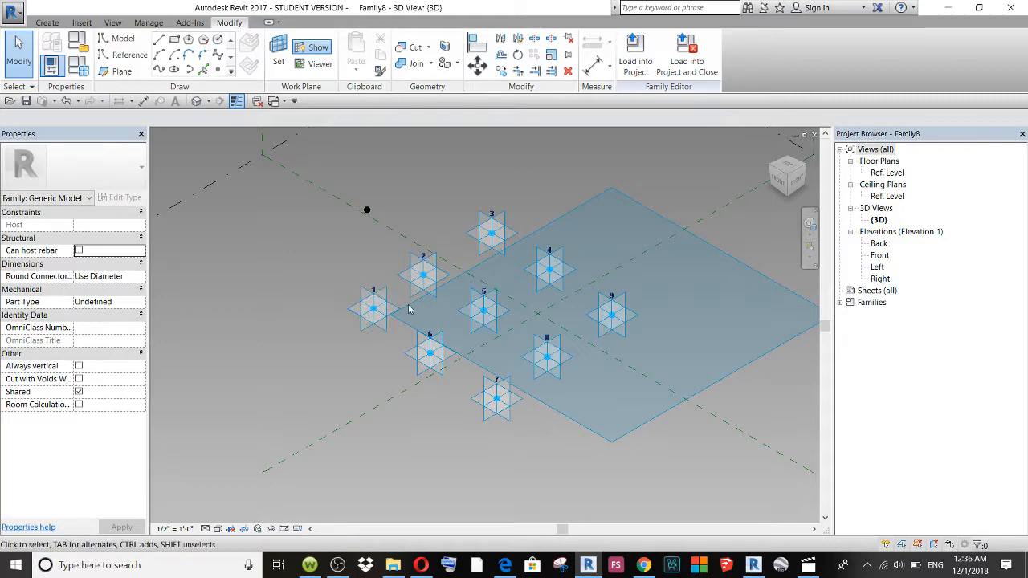
pyautogui.scroll(2, 424, 277)
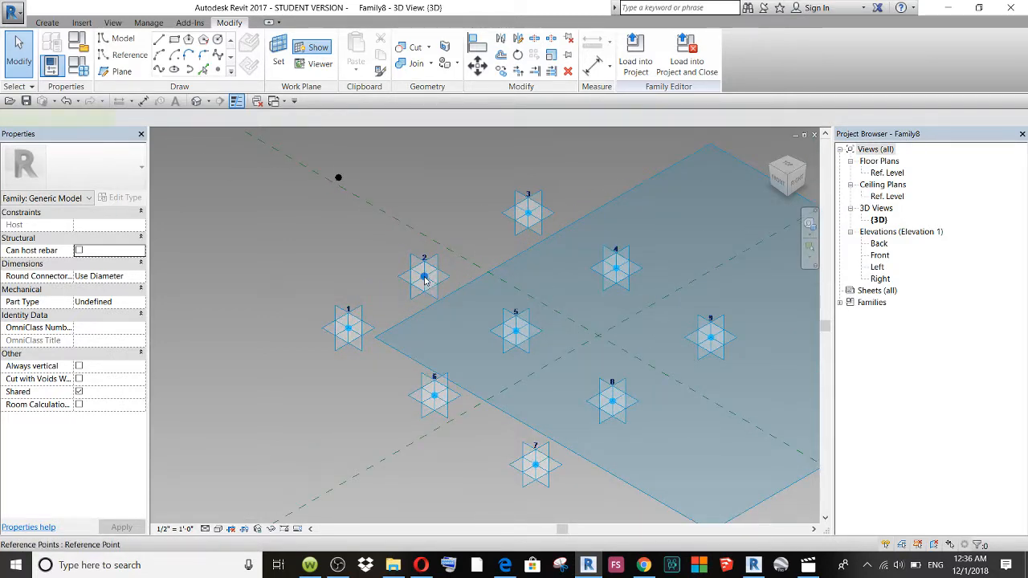
pyautogui.click(425, 277)
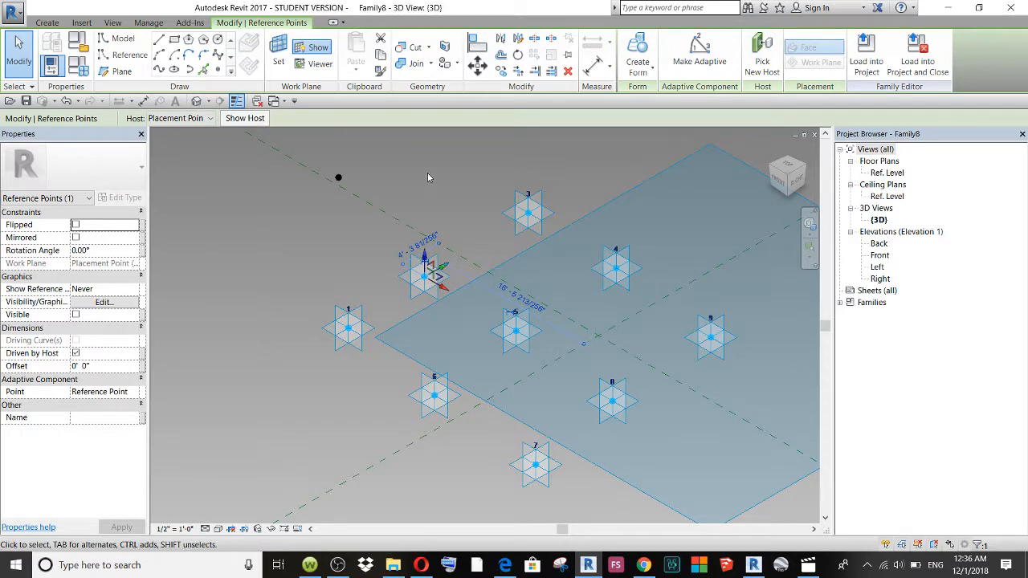
pyautogui.scroll(-2, 428, 272)
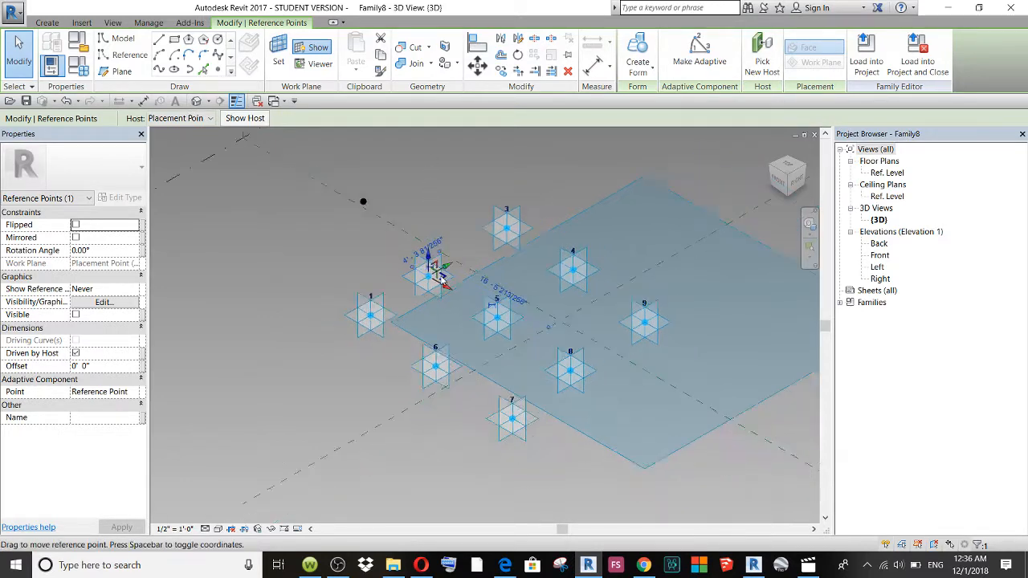
pyautogui.click(314, 247)
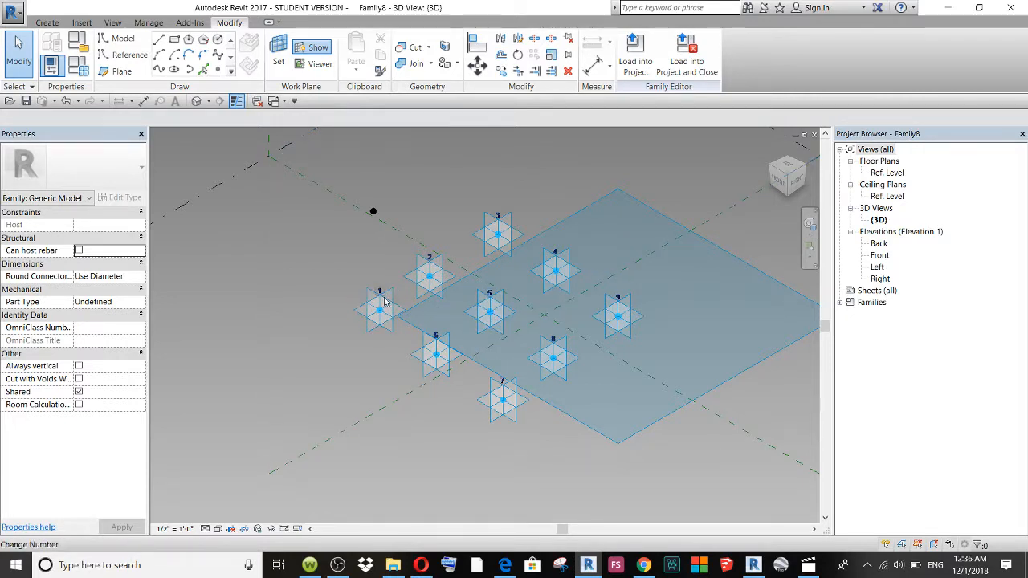
# Step: Select all the points, filter the selection down to the reference points, and set their offset to 8' 0"
pyautogui.scroll(-1, 572, 347)
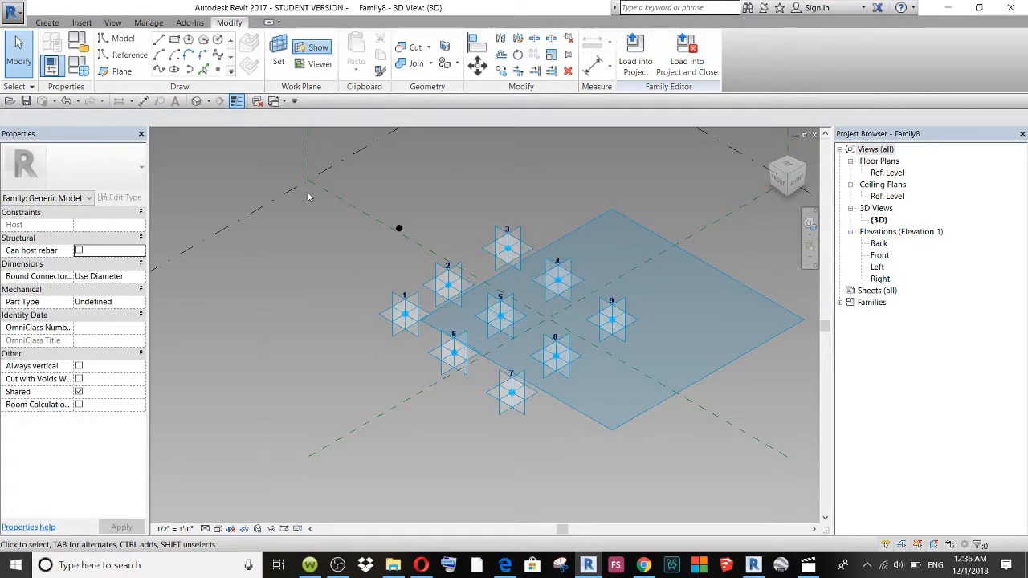
pyautogui.moveTo(322, 221); pyautogui.dragTo(728, 451)
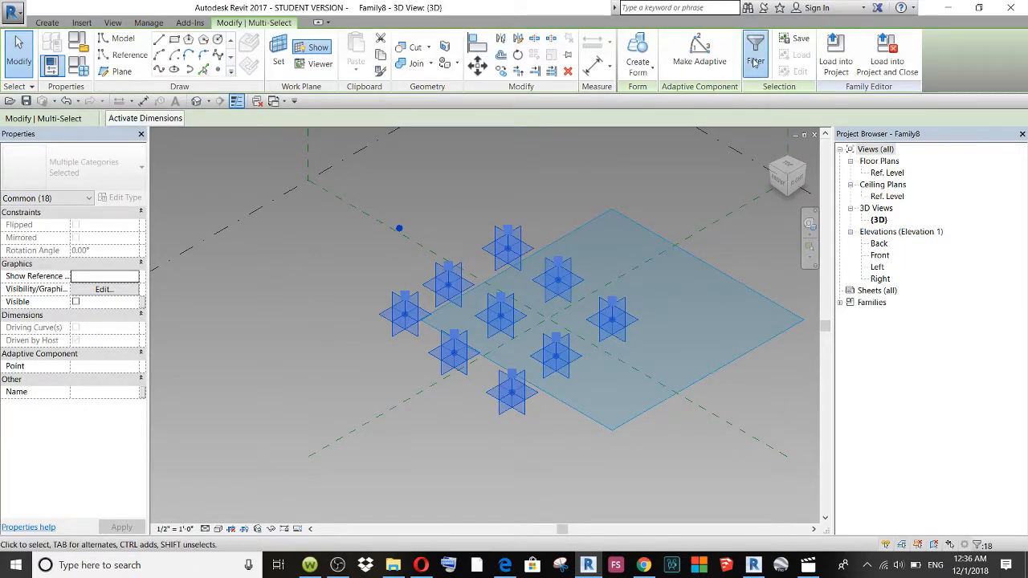
pyautogui.click(757, 71)
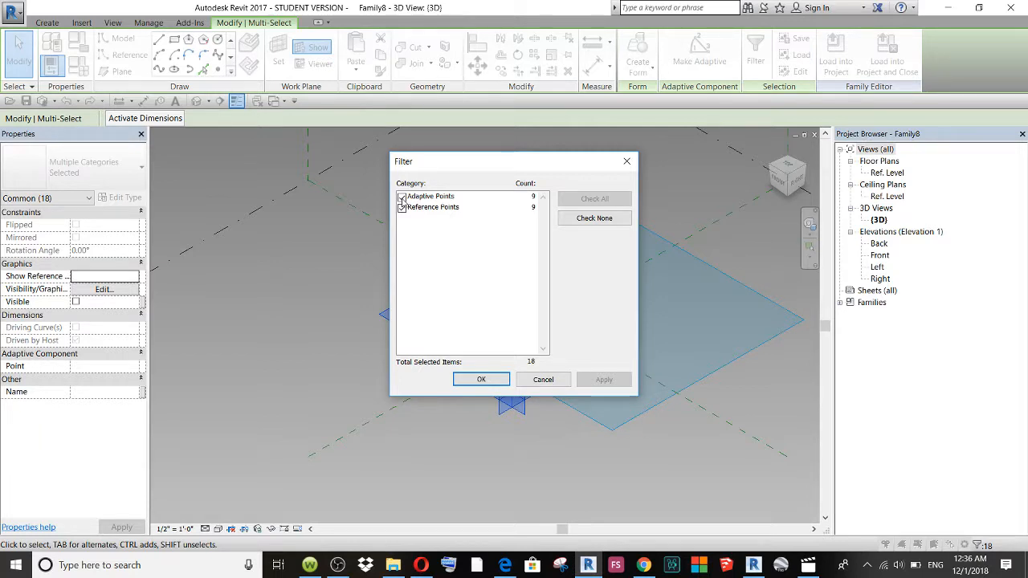
pyautogui.click(402, 196)
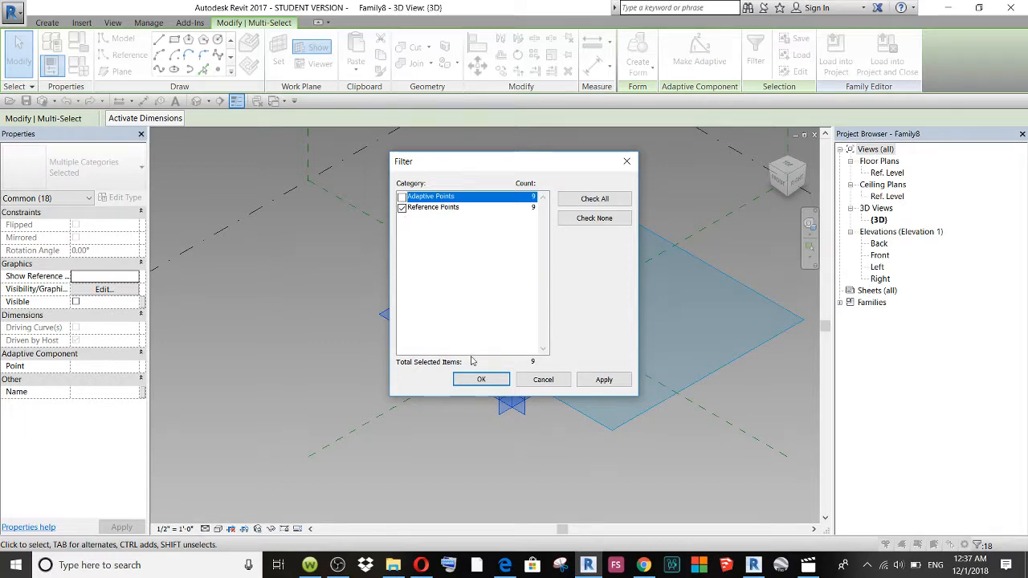
pyautogui.click(481, 380)
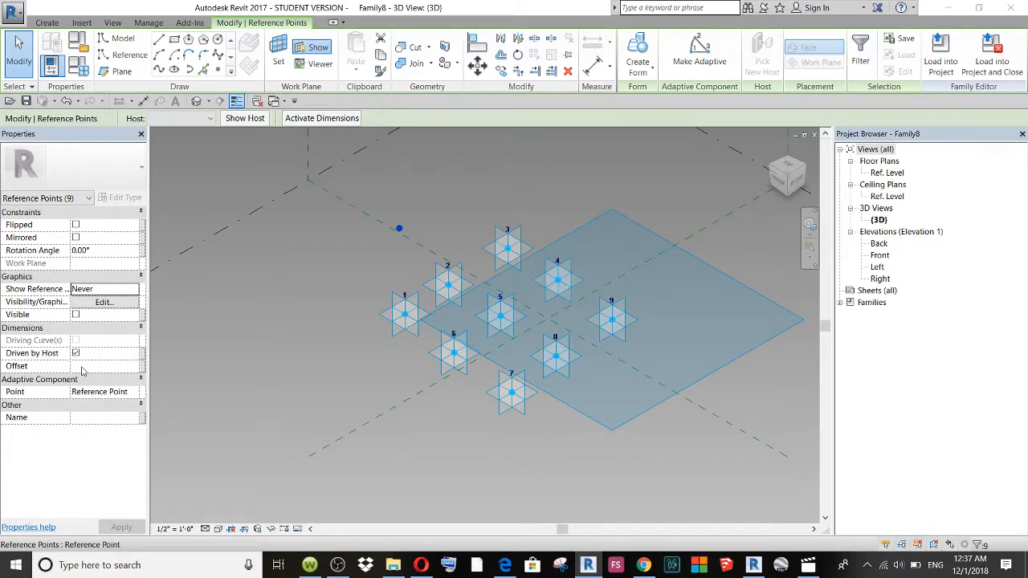
pyautogui.click(82, 367)
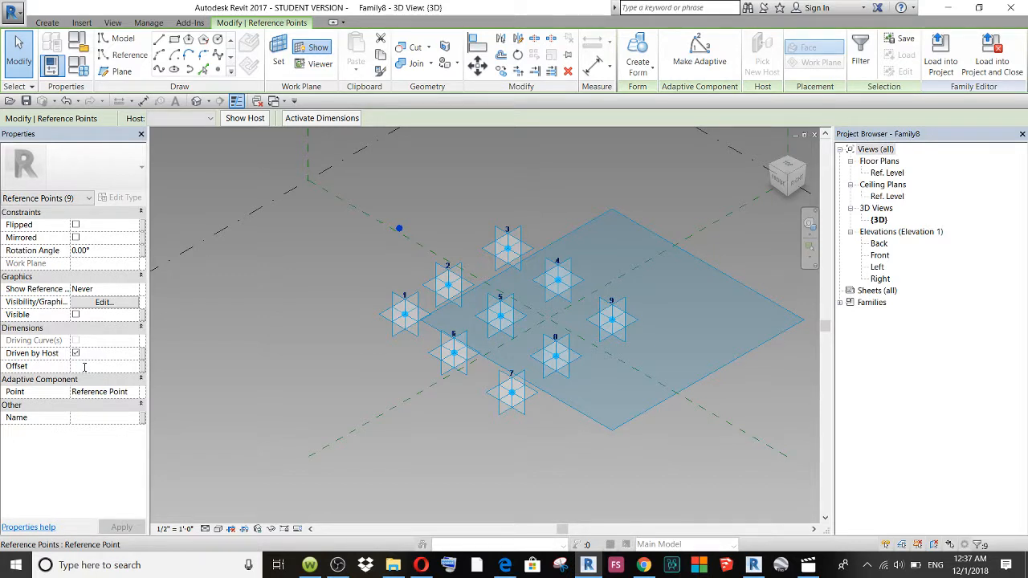
pyautogui.write('8\' 0"')
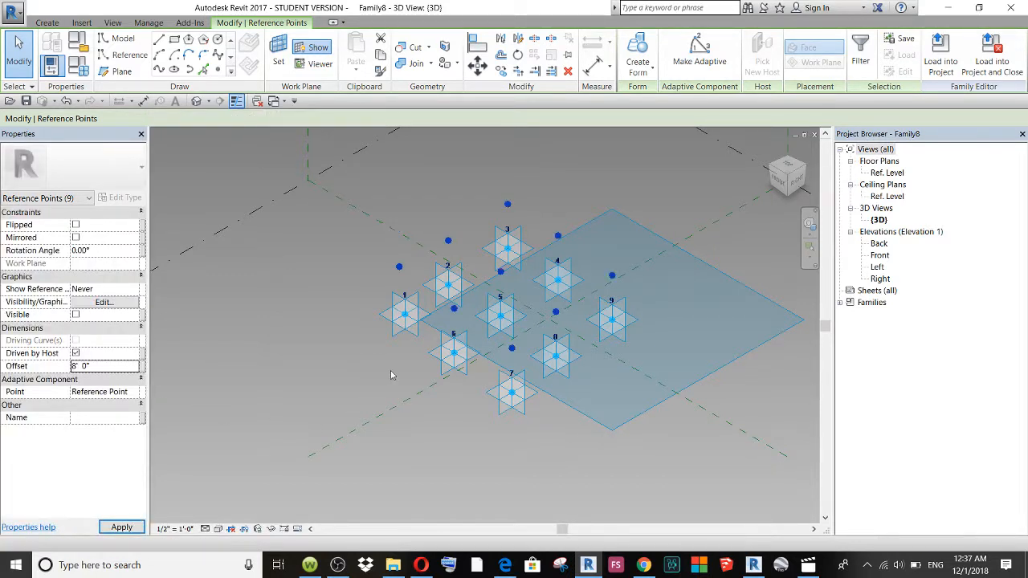
pyautogui.click(295, 261)
pyautogui.scroll(2, 531, 355)
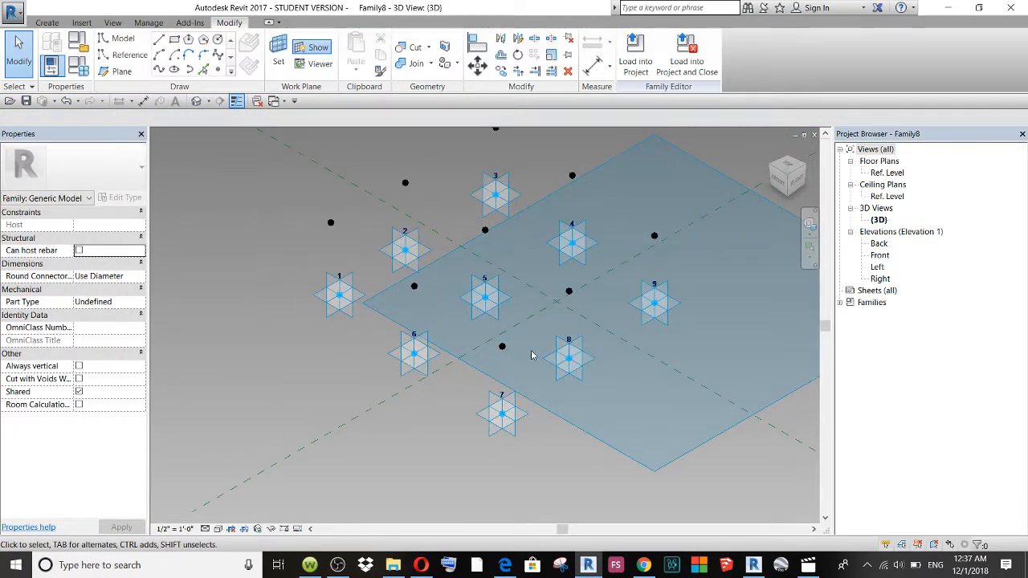
pyautogui.scroll(-1, 531, 355)
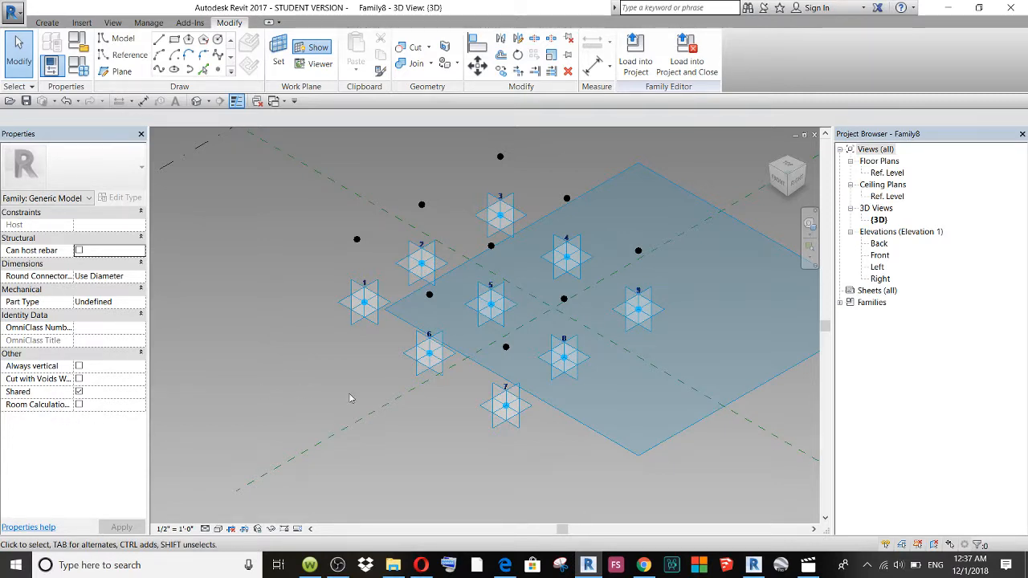
pyautogui.scroll(-1, 310, 372)
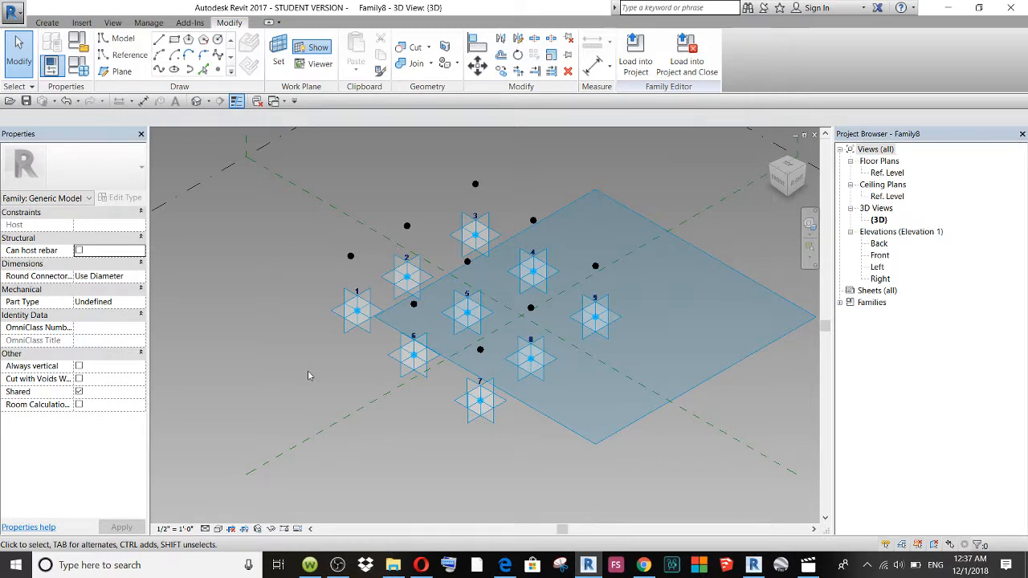
pyautogui.click(350, 257)
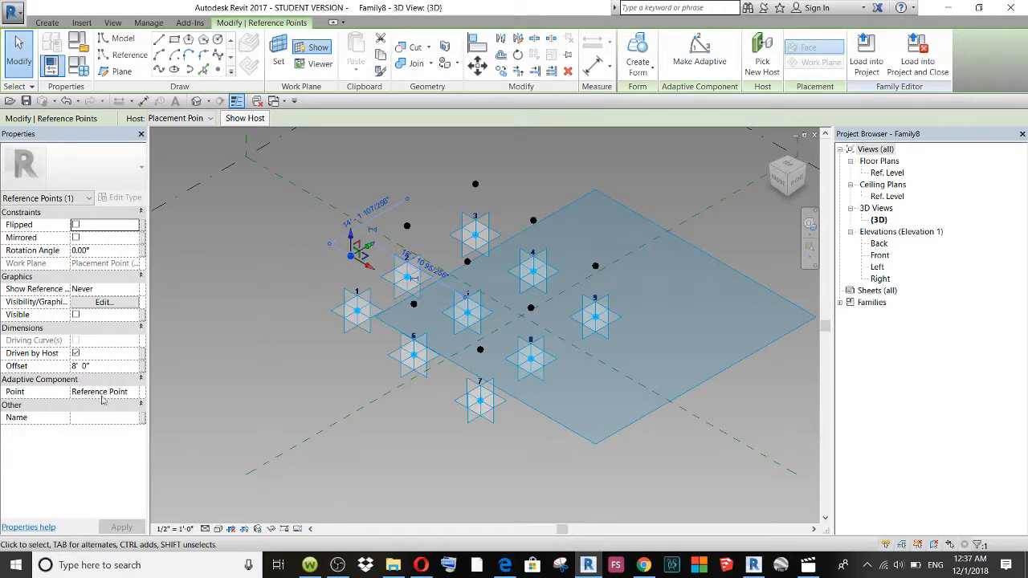
pyautogui.click(144, 366)
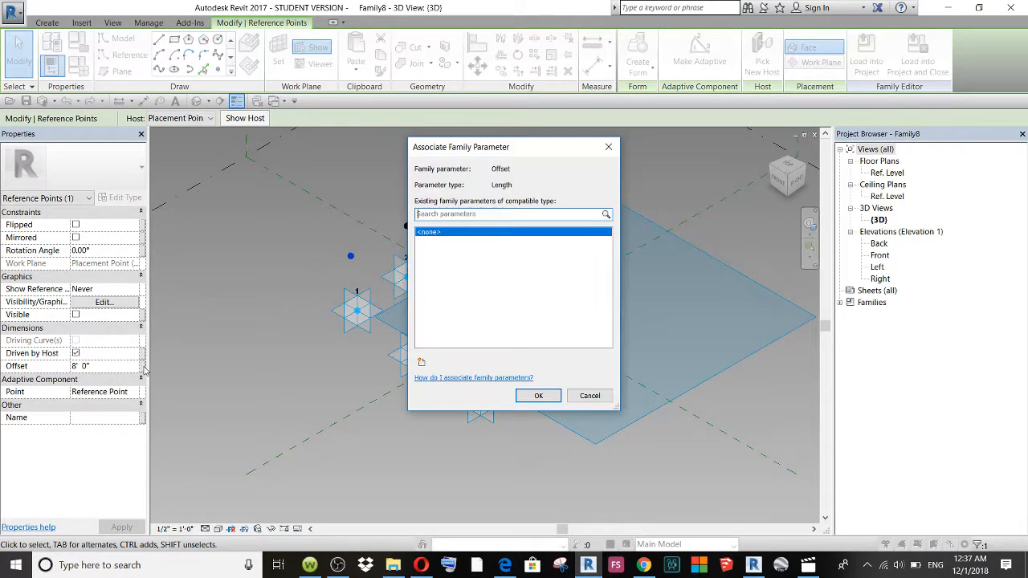
pyautogui.click(608, 147)
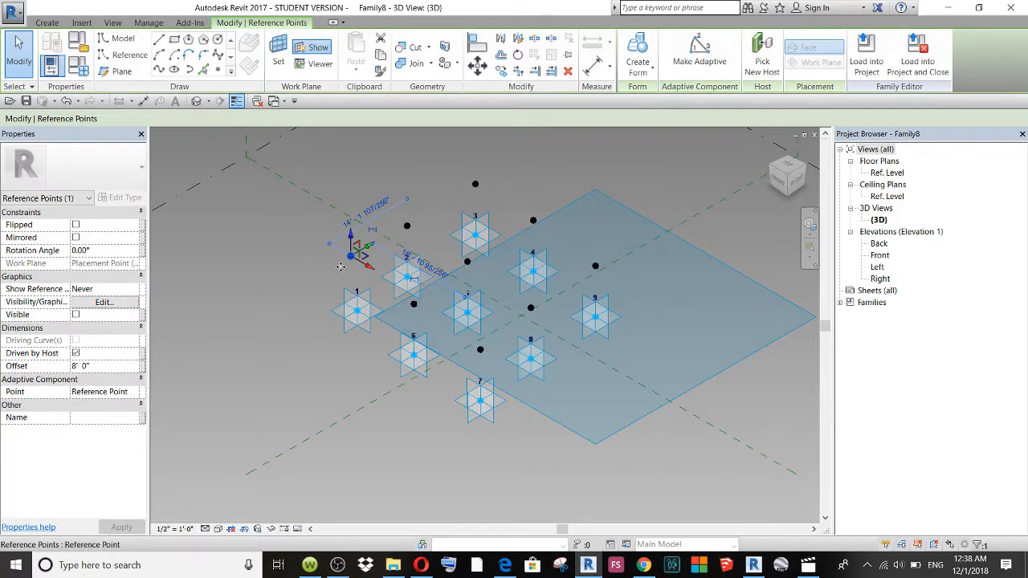
pyautogui.rightClick(346, 254)
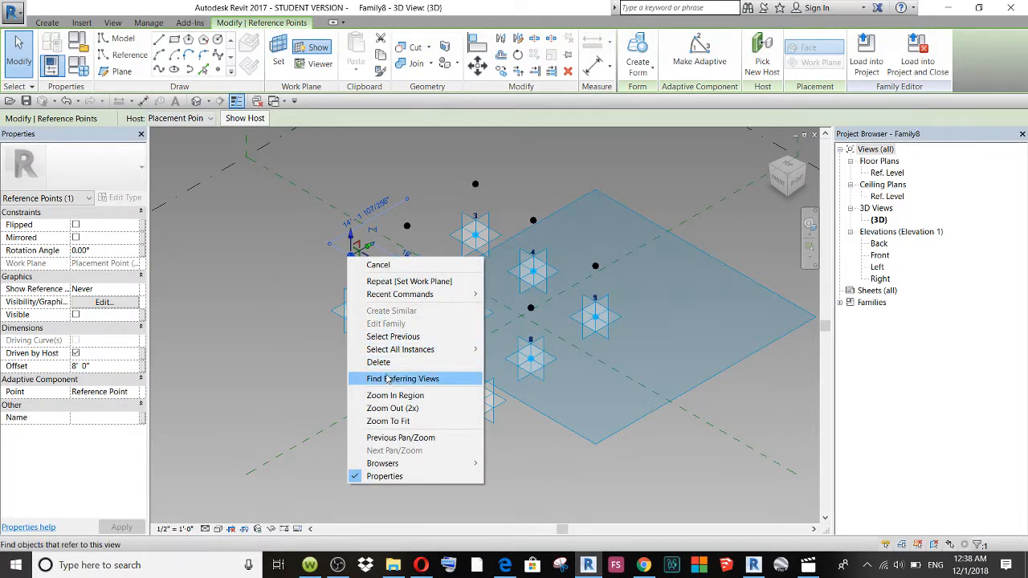
pyautogui.moveTo(396, 352)
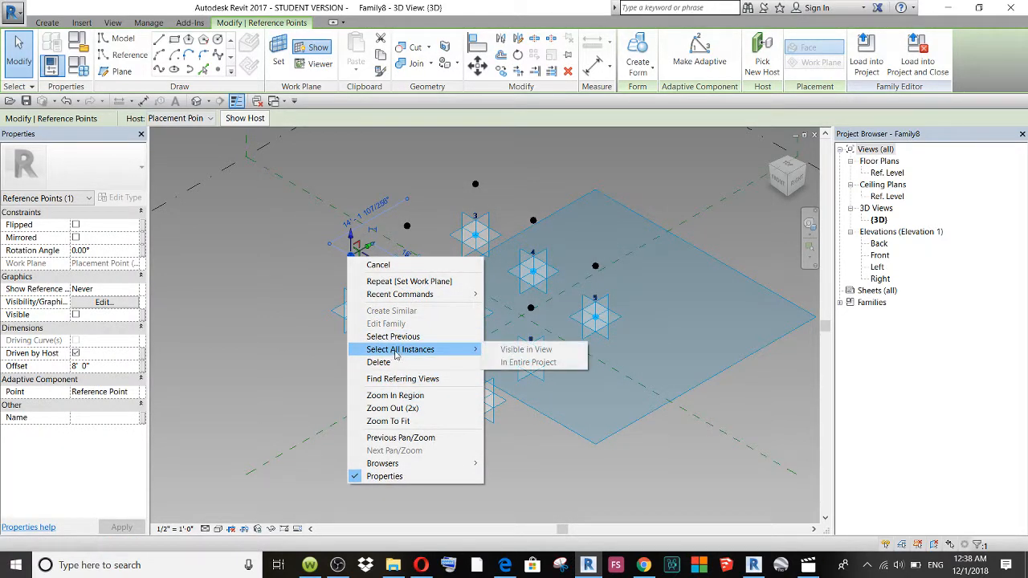
pyautogui.click(229, 368)
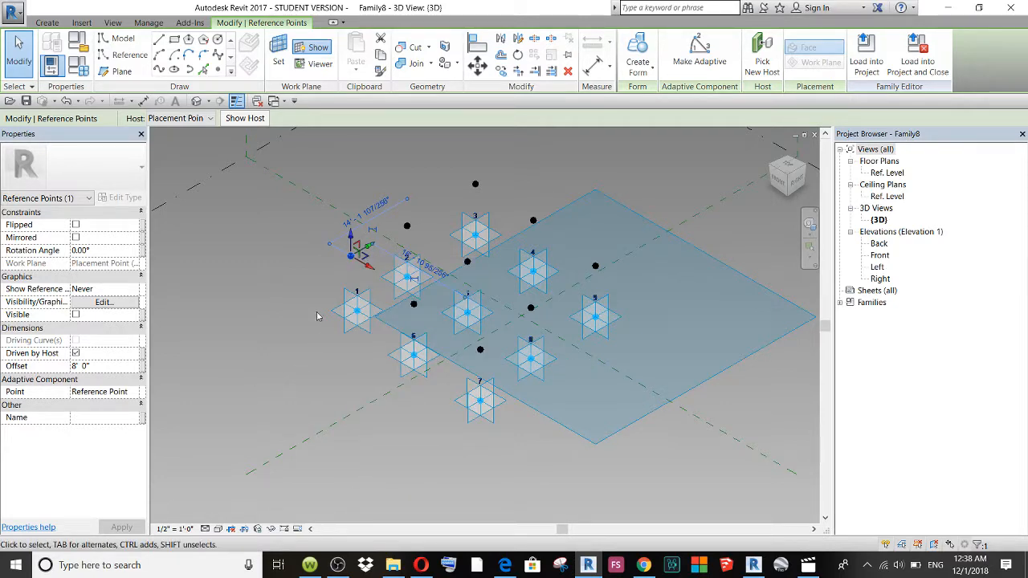
# Step: Select all nine offset reference points in the right side view and link their offset to a new family type parameter named DEPTH
pyautogui.click(798, 187)
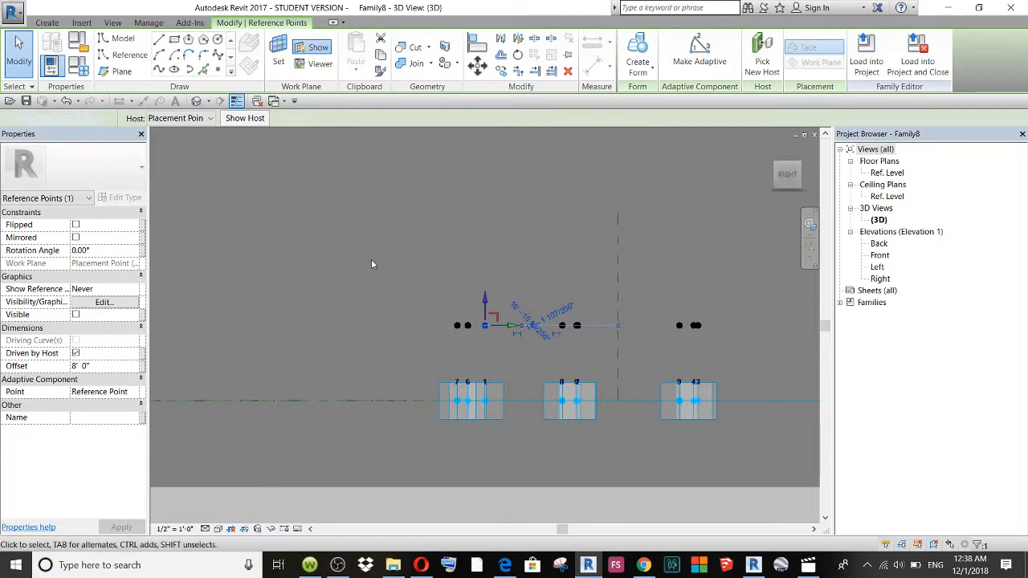
pyautogui.moveTo(367, 255); pyautogui.dragTo(756, 357)
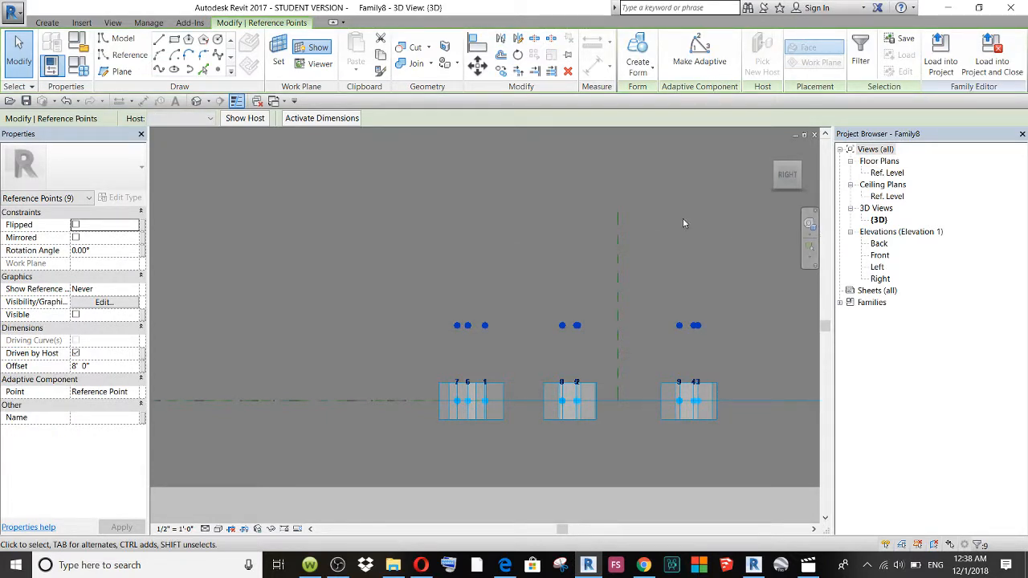
pyautogui.click(776, 167)
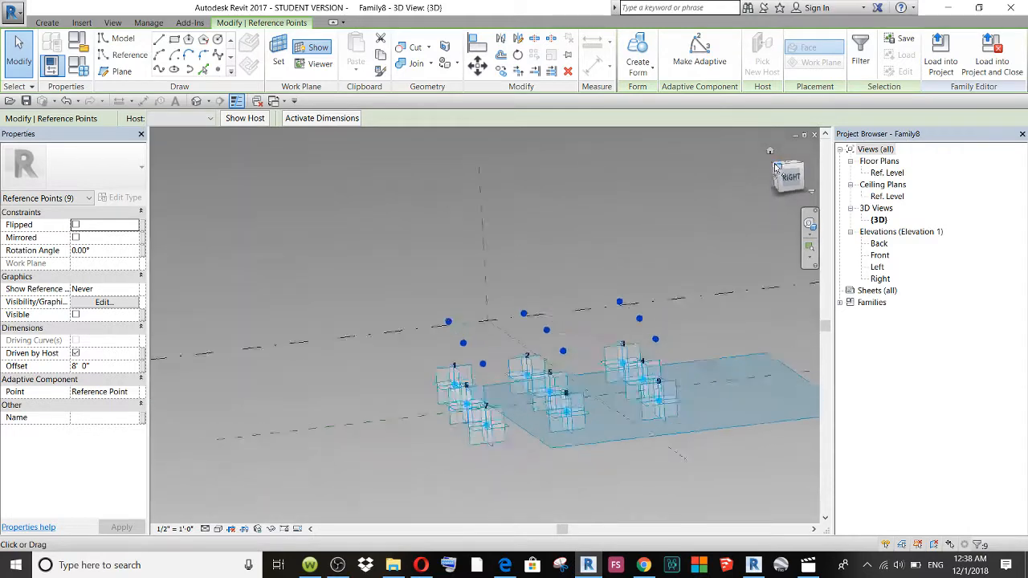
pyautogui.click(144, 368)
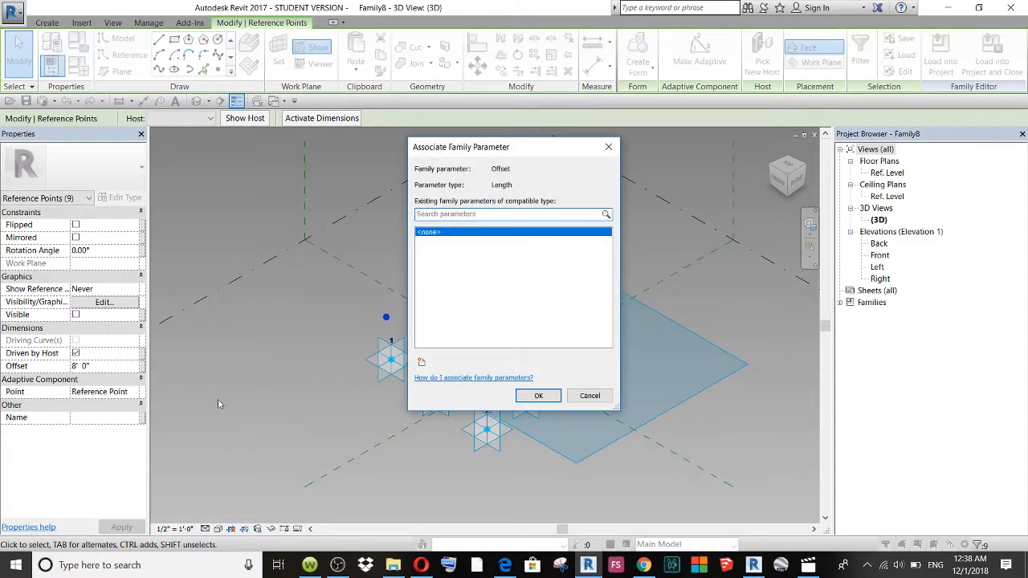
pyautogui.click(423, 362)
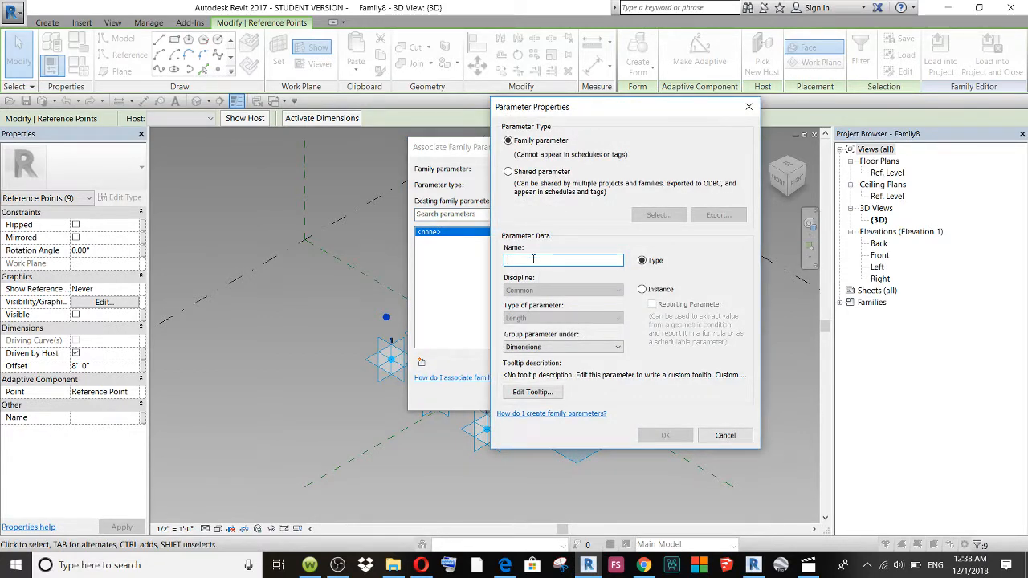
pyautogui.write('DEPTH')
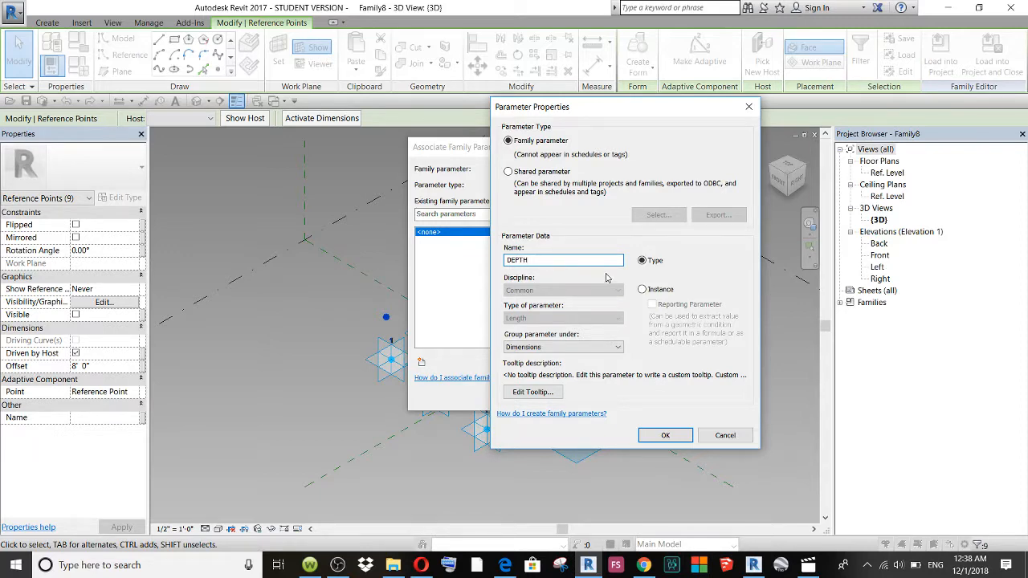
pyautogui.click(666, 435)
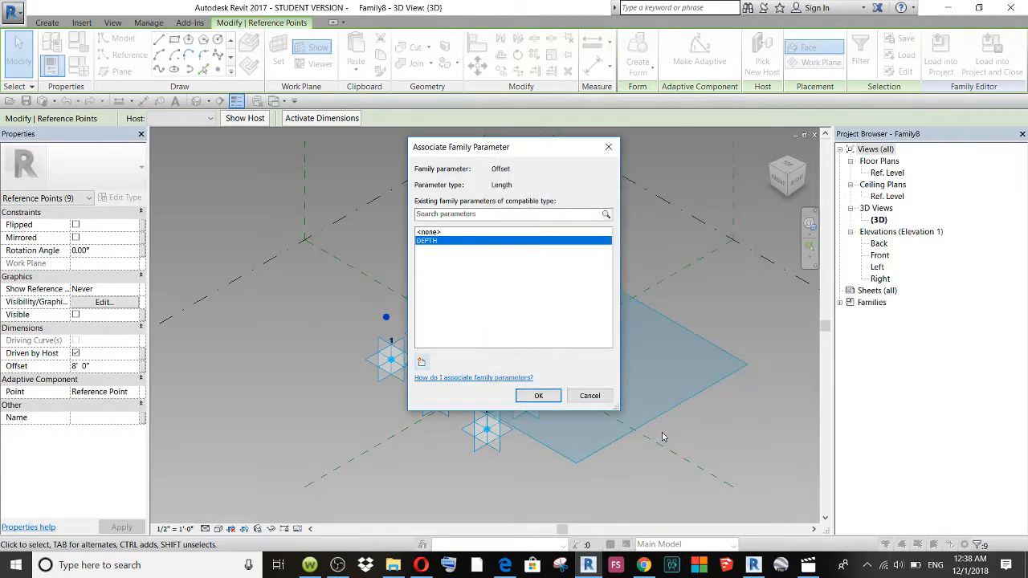
pyautogui.click(538, 396)
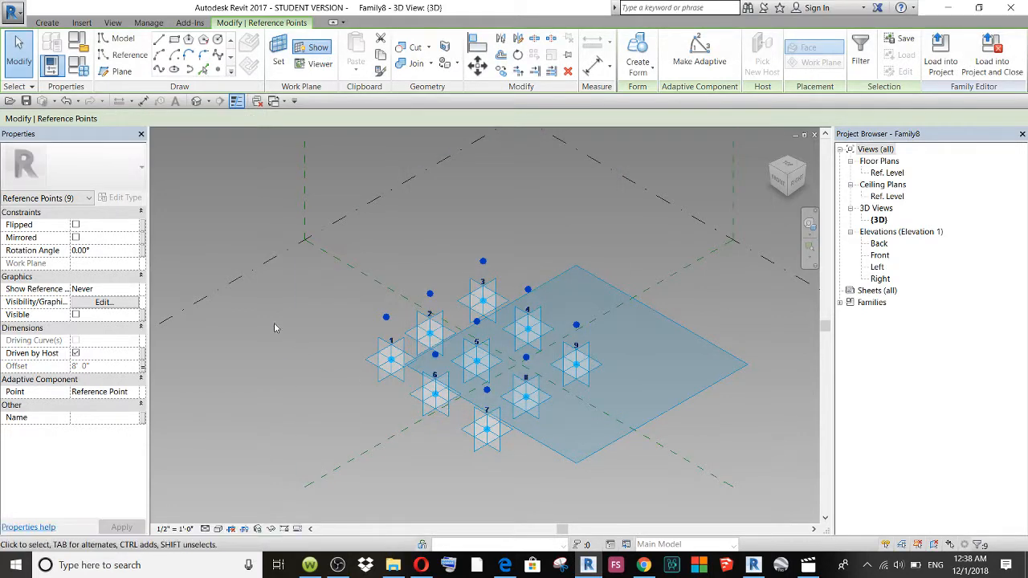
# Step: Test the DEPTH parameter by applying 3' 0" in the family types, and restore it to 8' 0"
pyautogui.click(81, 75)
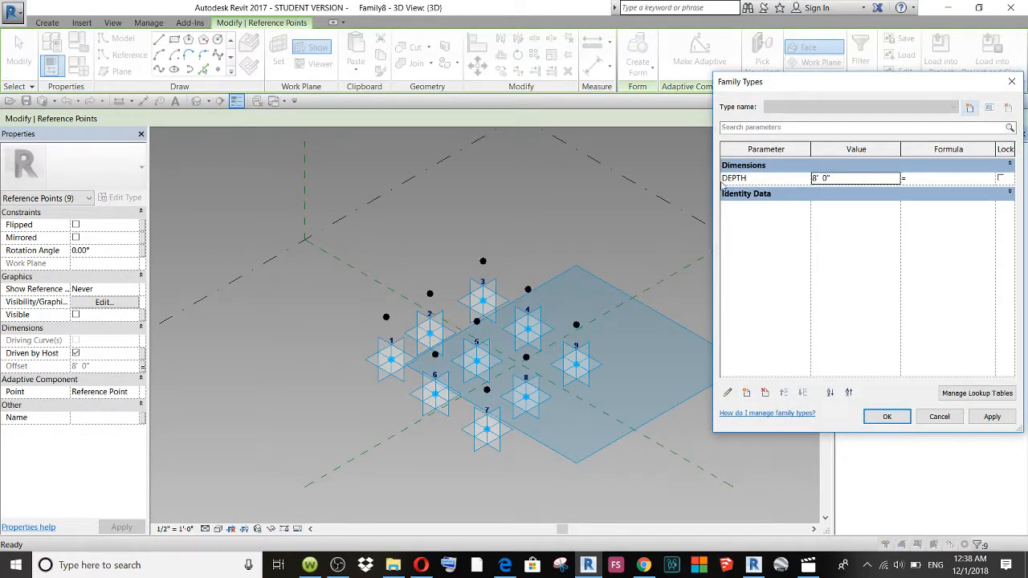
pyautogui.click(817, 182)
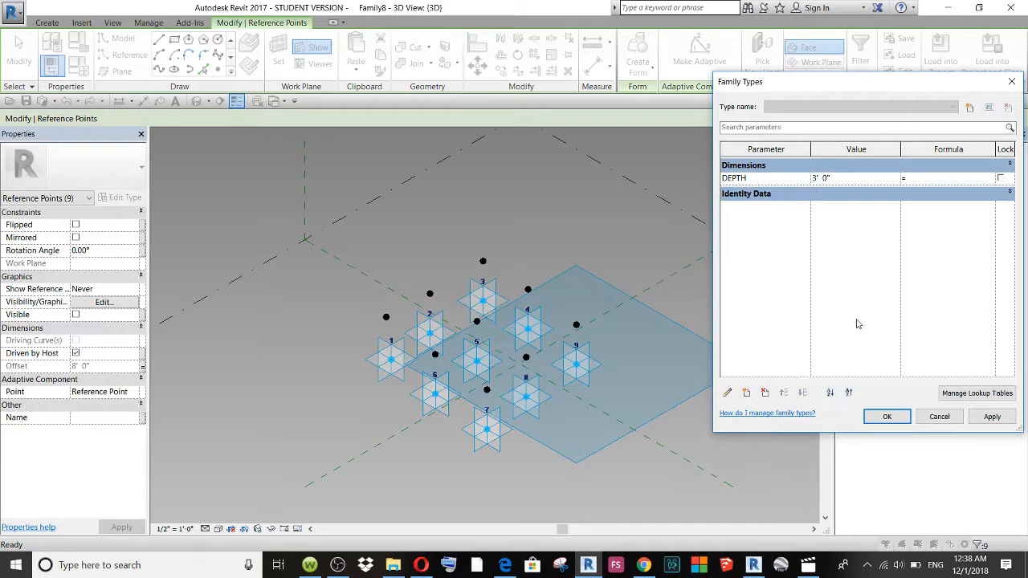
pyautogui.click(991, 417)
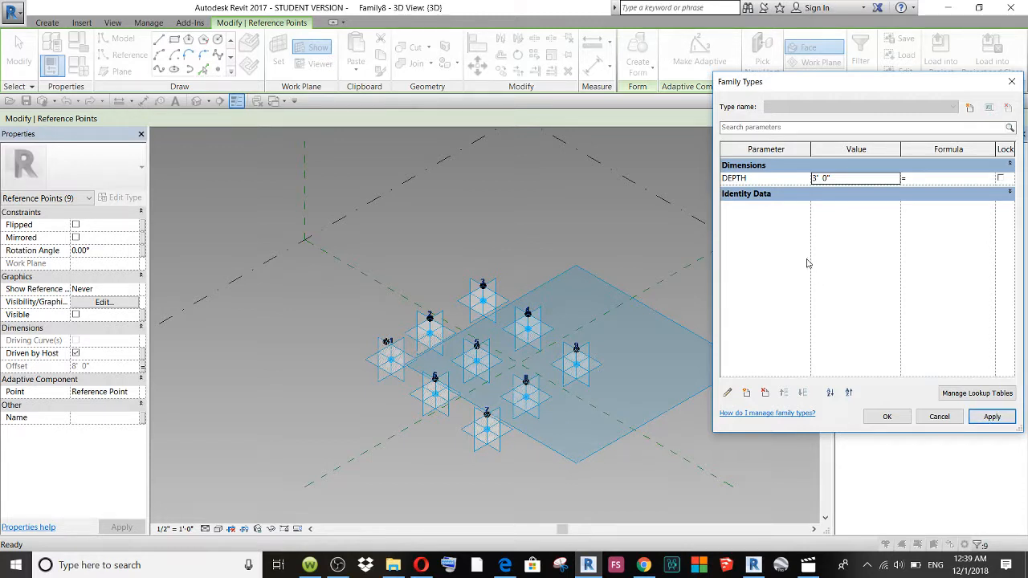
pyautogui.click(816, 178)
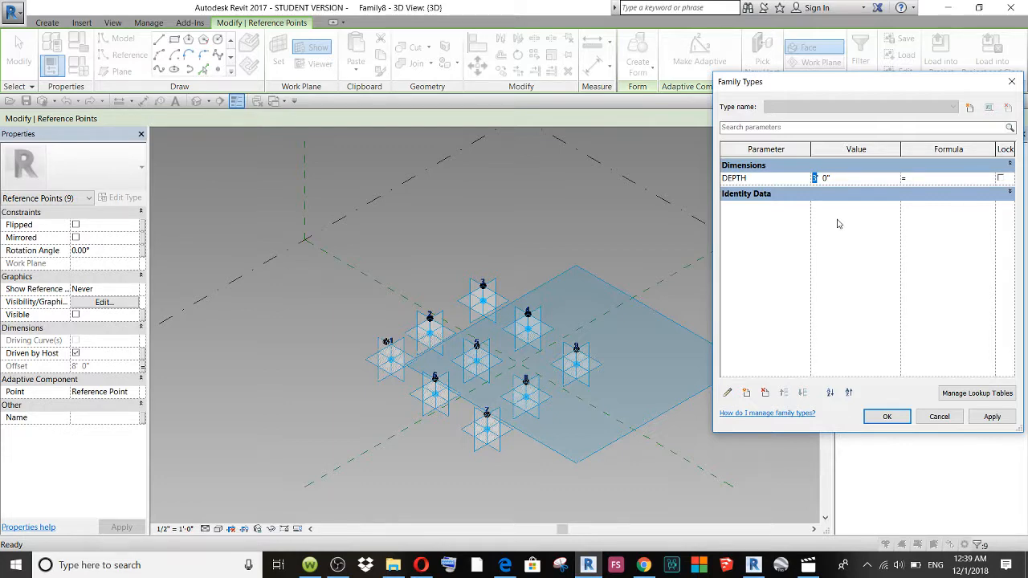
pyautogui.click(888, 417)
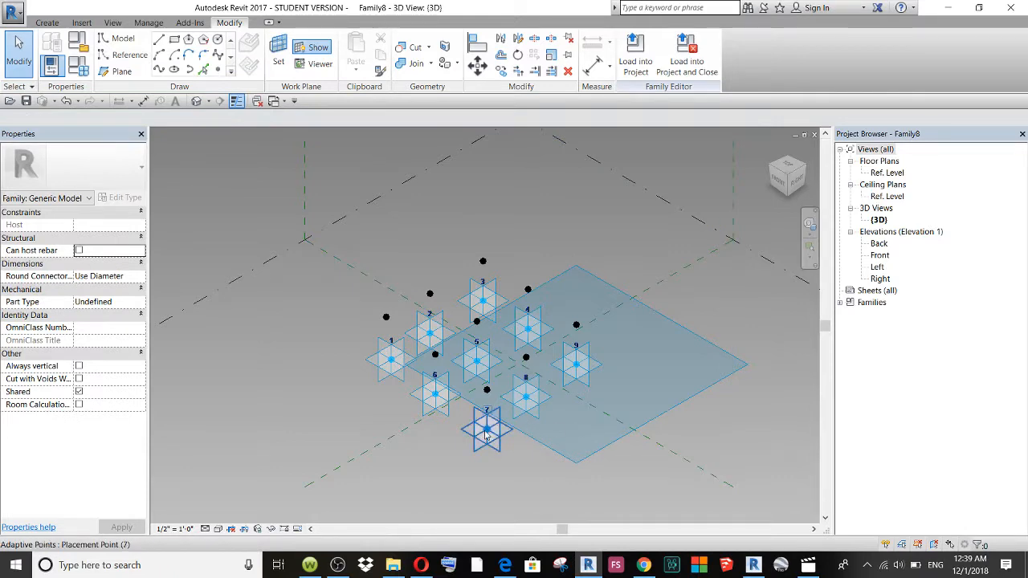
# Step: Draw a model spline through adaptive points 1, 6 and 7
pyautogui.scroll(2, 486, 435)
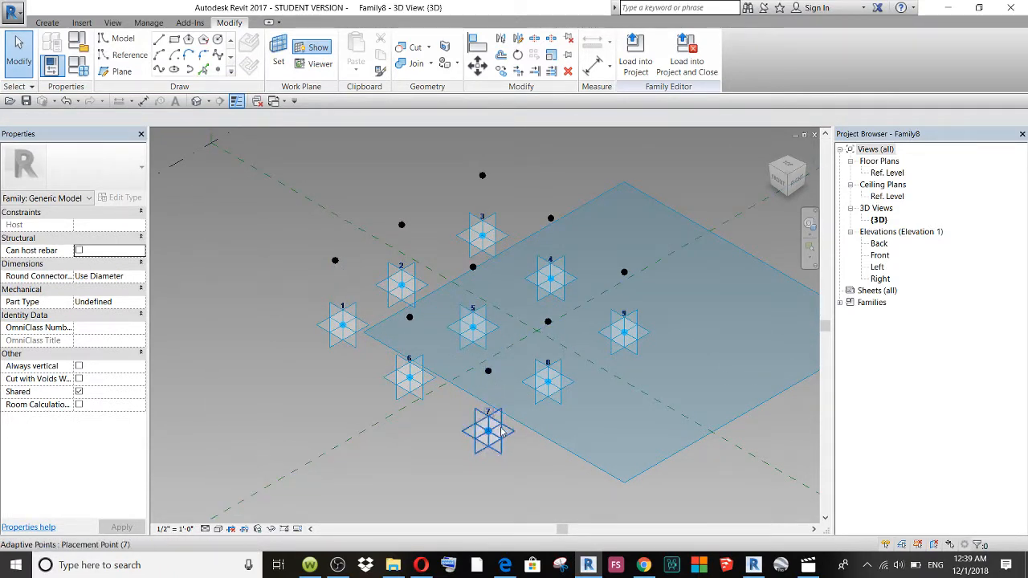
pyautogui.click(335, 260)
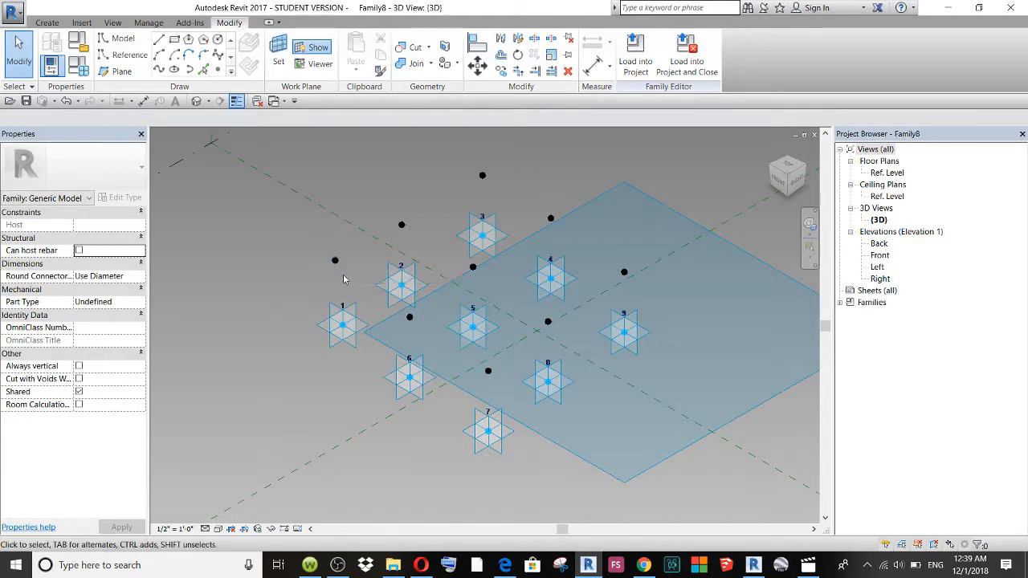
pyautogui.scroll(-2, 415, 333)
pyautogui.scroll(1, 415, 332)
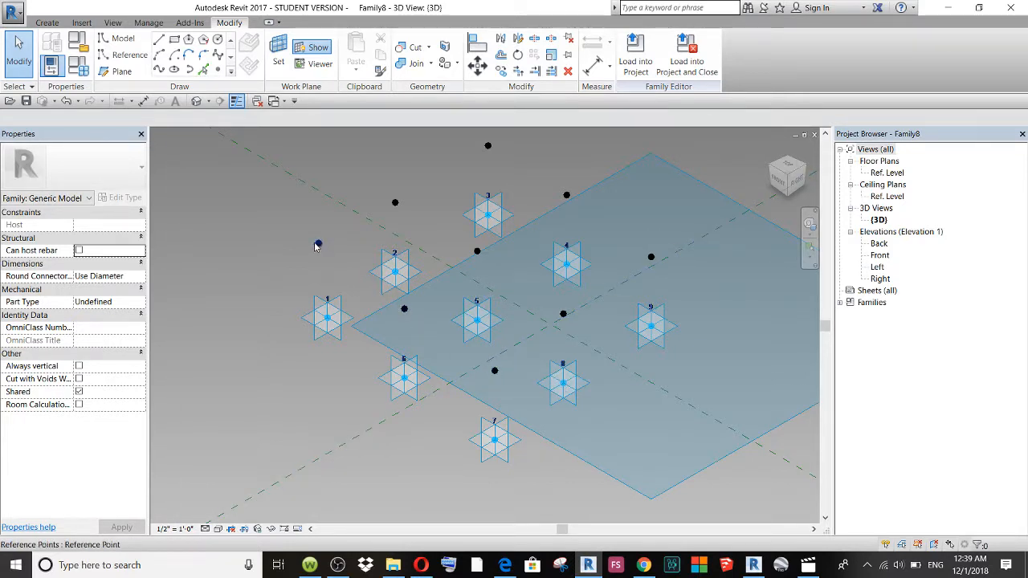
pyautogui.click(159, 71)
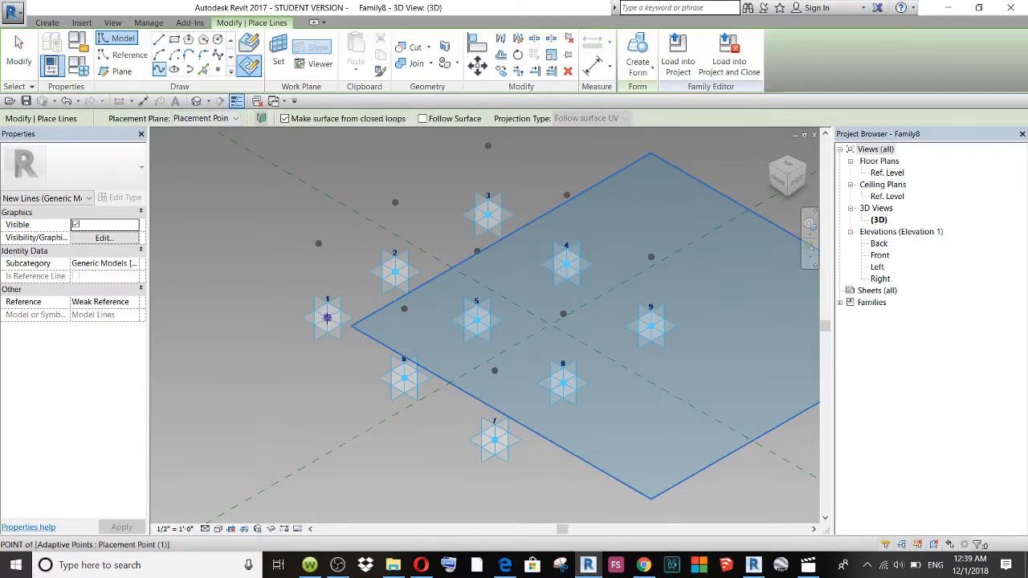
pyautogui.click(326, 319)
pyautogui.click(404, 377)
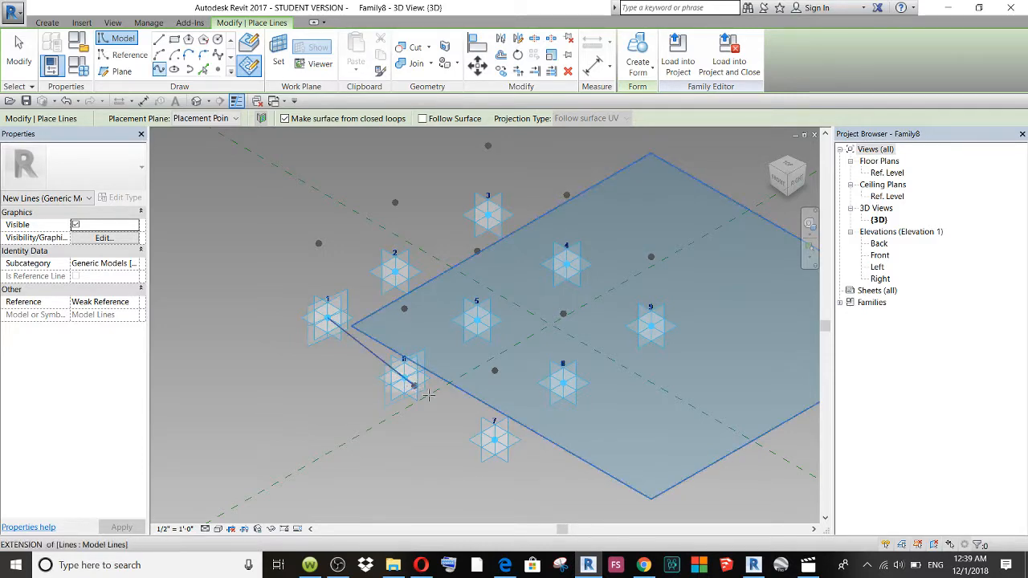
pyautogui.click(496, 440)
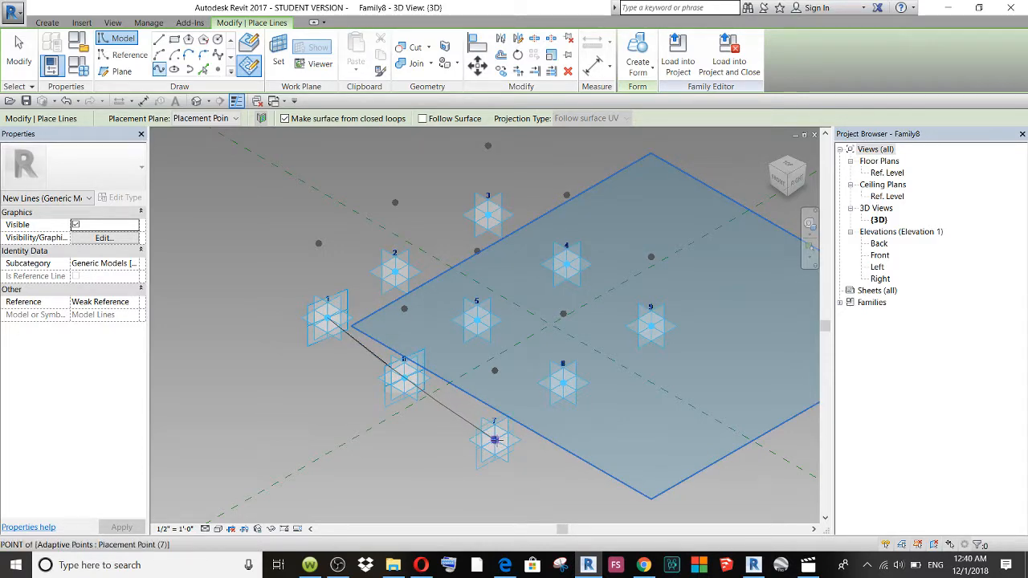
# Step: Finish the spline command and delete the model spline running through adaptive points 1, 6 and 7
pyautogui.press('Escape')
pyautogui.press('Escape')
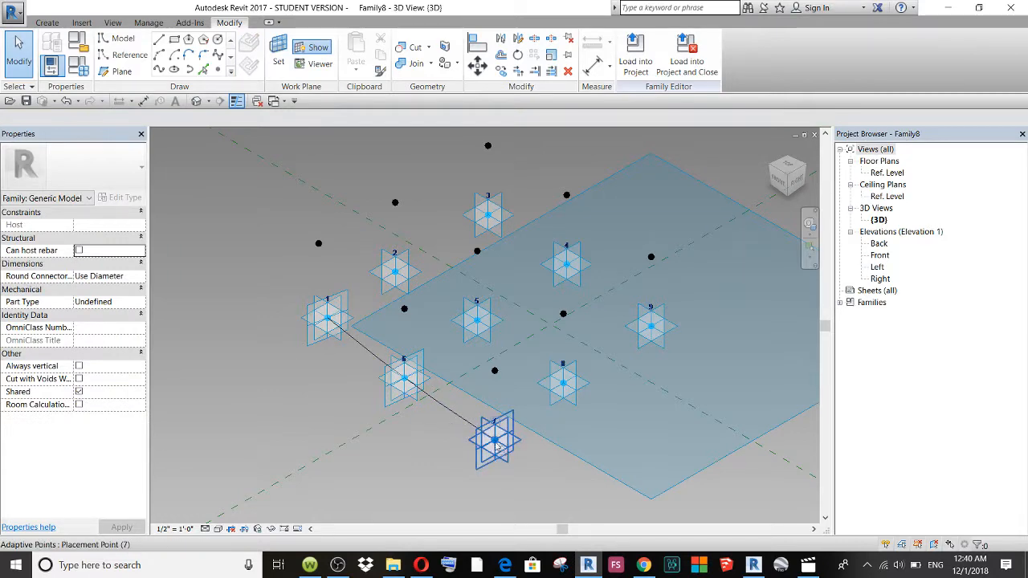
pyautogui.click(366, 355)
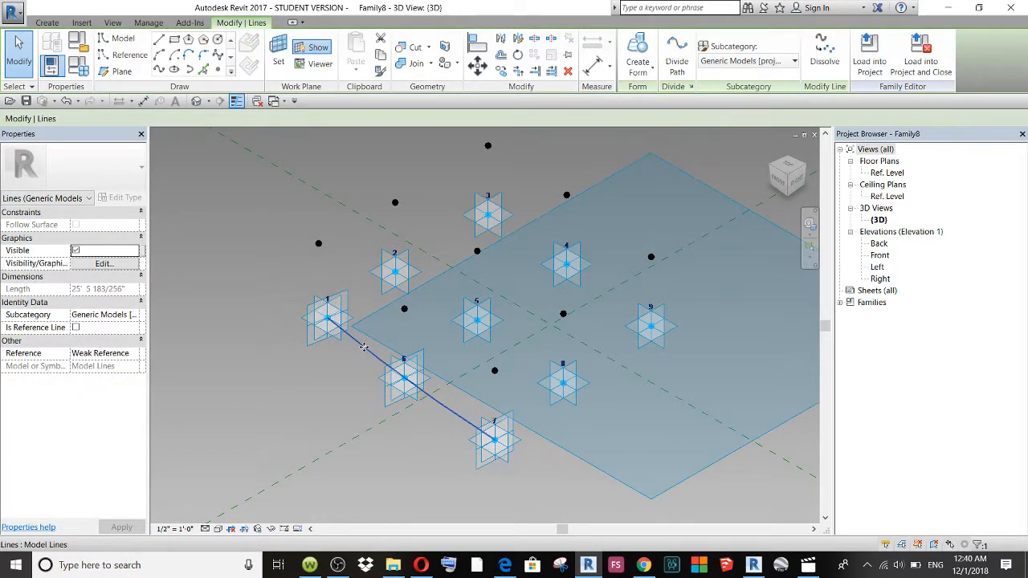
pyautogui.rightClick(364, 350)
pyautogui.click(394, 225)
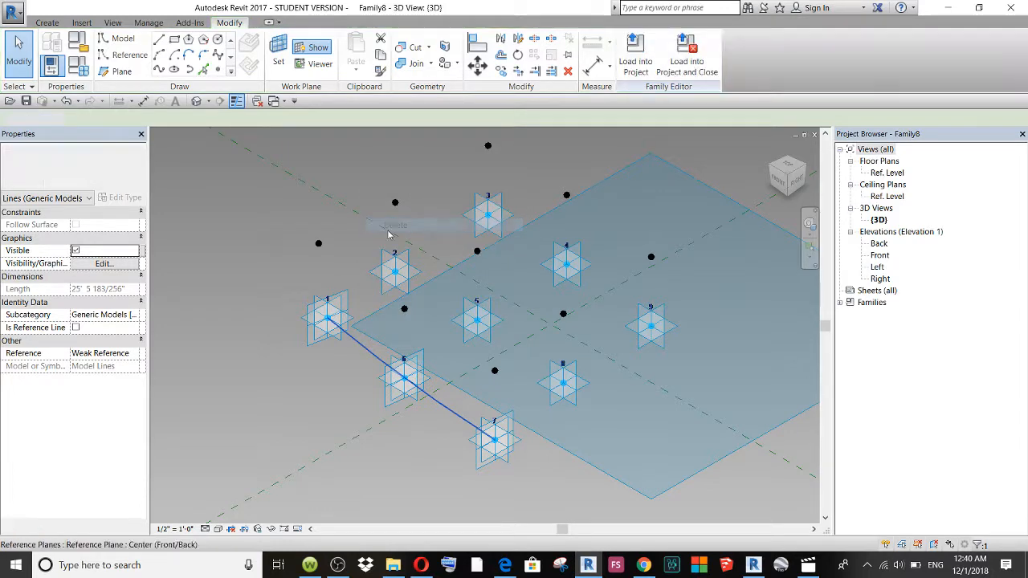
# Step: Try creating a spline through the selected adaptive points 1, 6 and 7, and delete it again
pyautogui.click(325, 339)
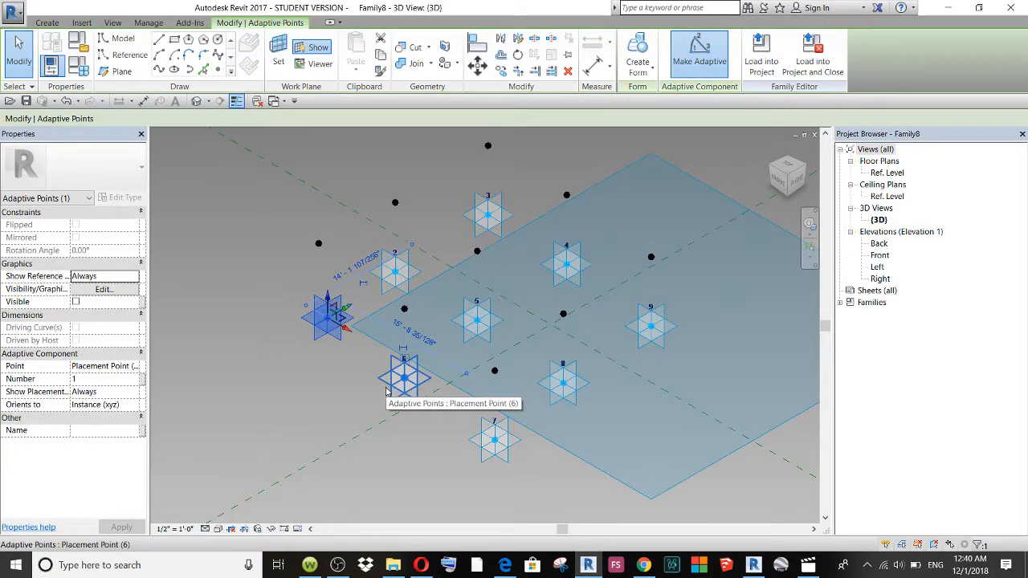
pyautogui.keyDown('ctrl'); pyautogui.click(389, 389); pyautogui.keyUp('ctrl')
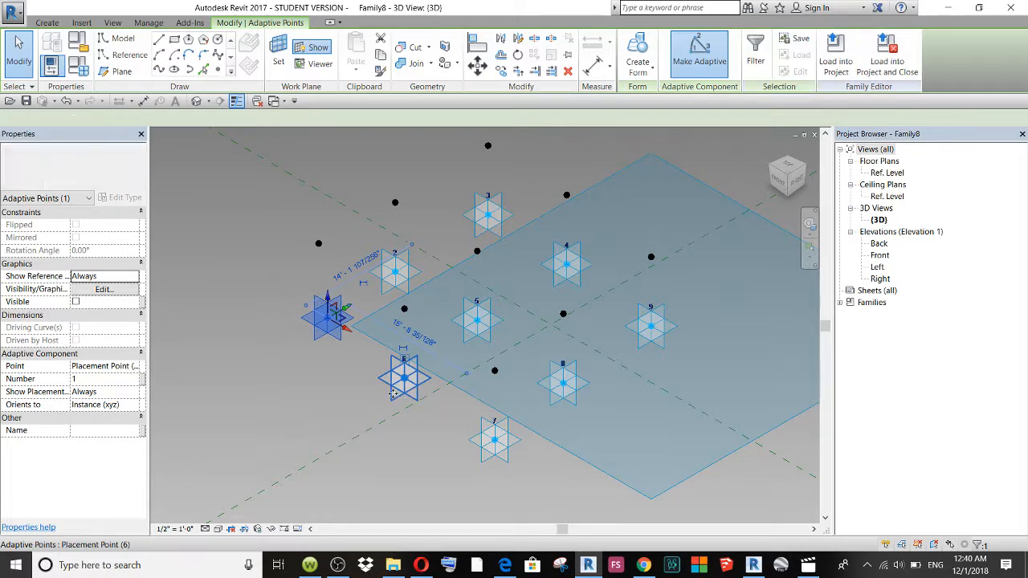
pyautogui.keyDown('ctrl'); pyautogui.click(486, 437); pyautogui.keyUp('ctrl')
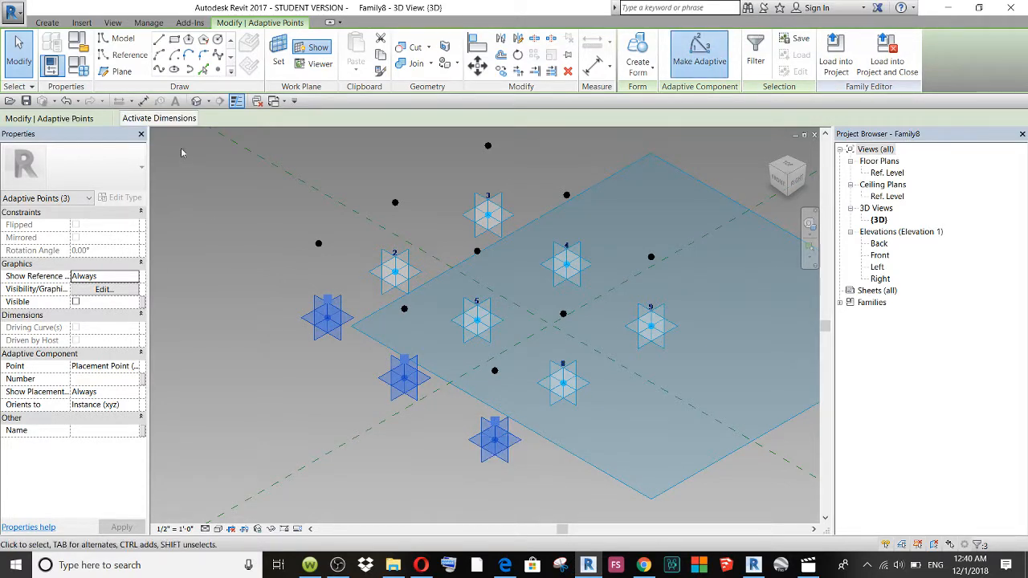
pyautogui.click(159, 69)
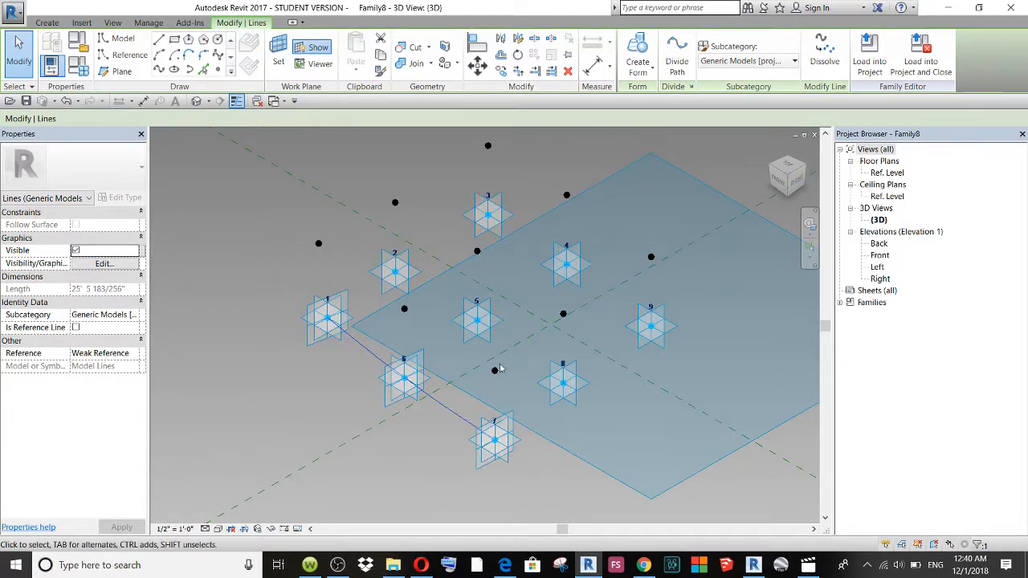
pyautogui.rightClick(357, 341)
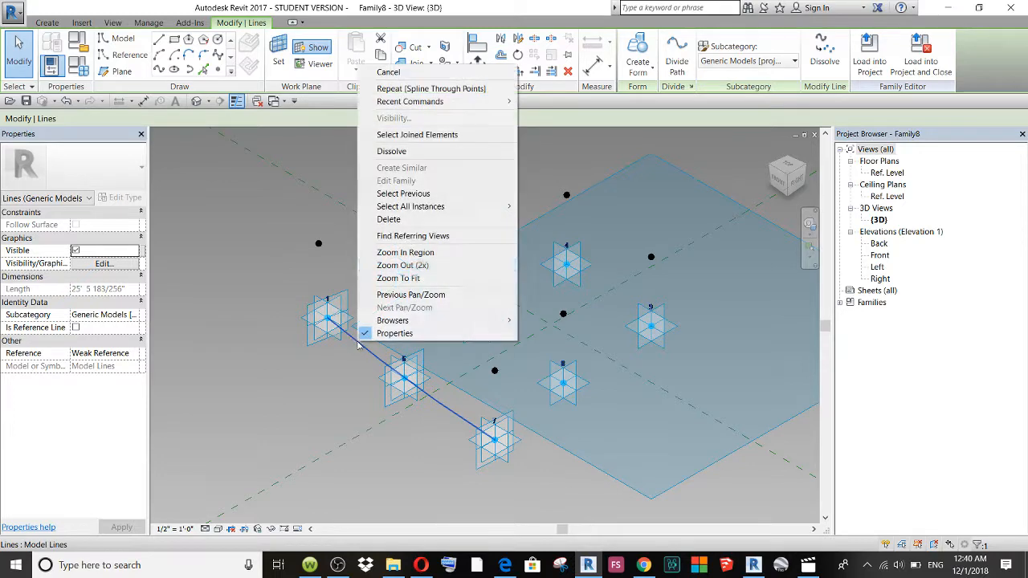
pyautogui.click(388, 220)
# Step: In the right side view, create one spline through the offset points above 1, 6 and 7, and another through adaptive points 1, 6 and 7
pyautogui.keyDown('shift'); pyautogui.moveTo(270, 292); pyautogui.dragTo(281, 309, button='middle'); pyautogui.keyUp('shift')
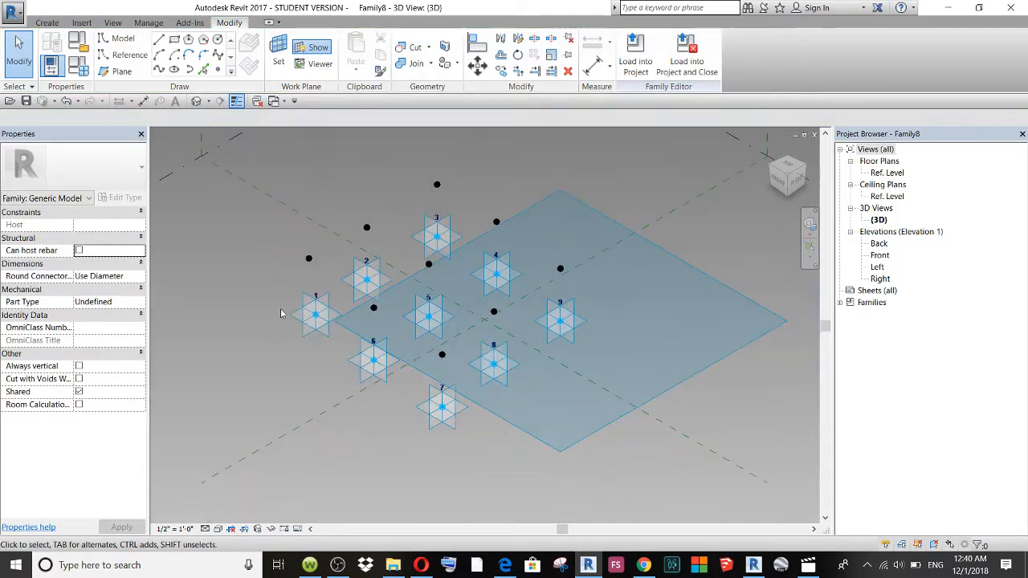
pyautogui.click(798, 184)
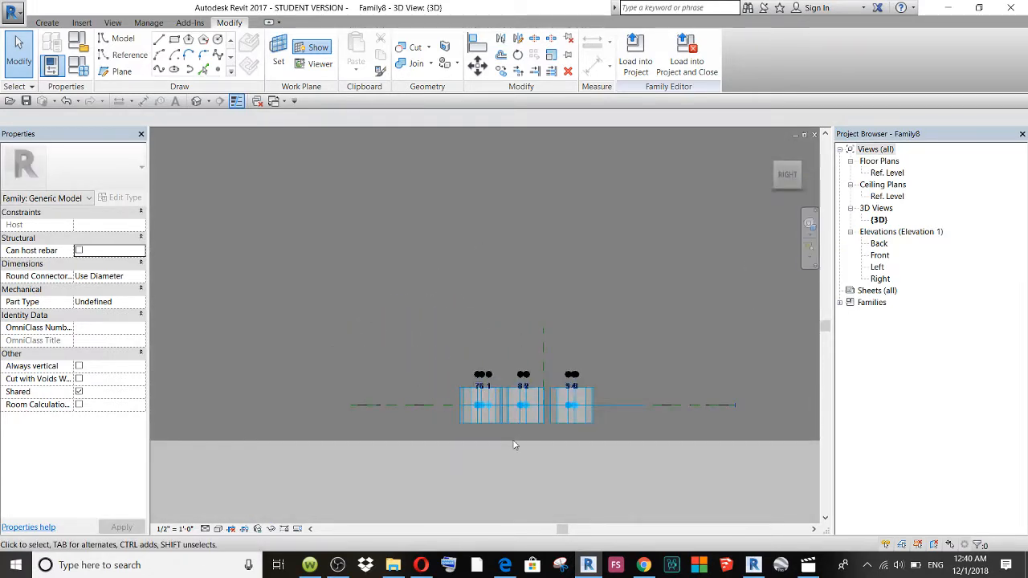
pyautogui.moveTo(366, 245); pyautogui.dragTo(463, 313)
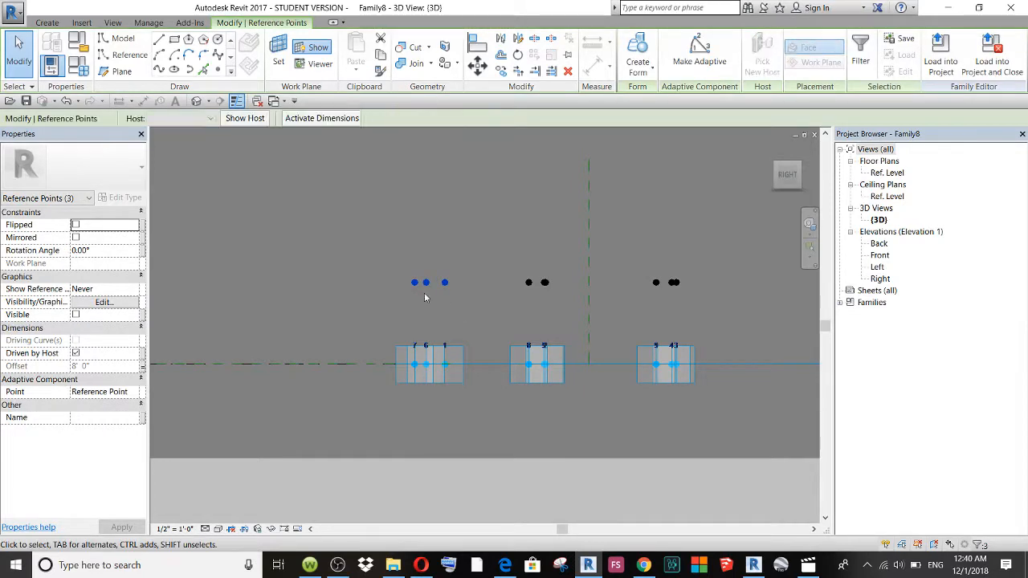
pyautogui.click(159, 71)
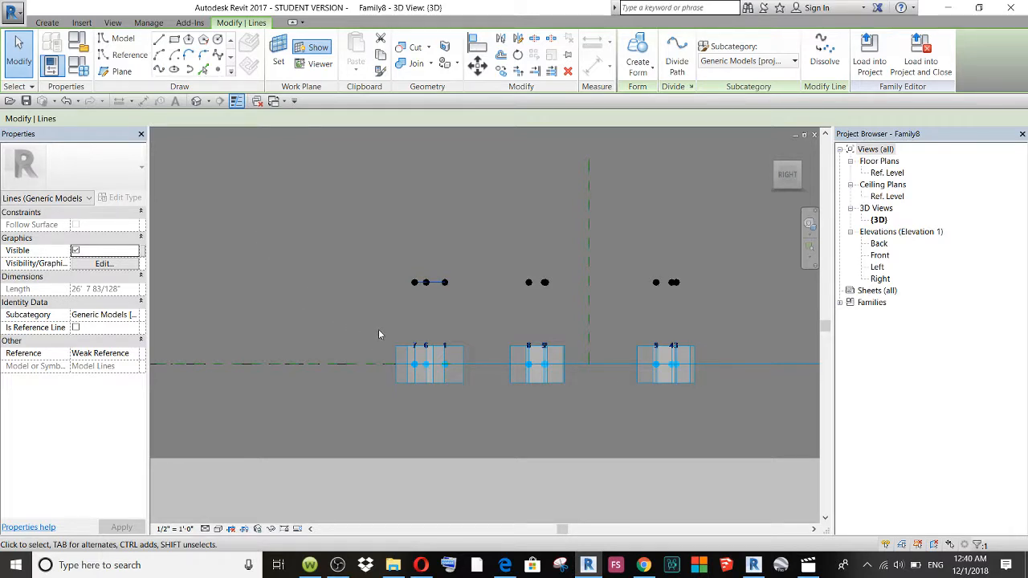
pyautogui.moveTo(380, 335); pyautogui.dragTo(472, 398)
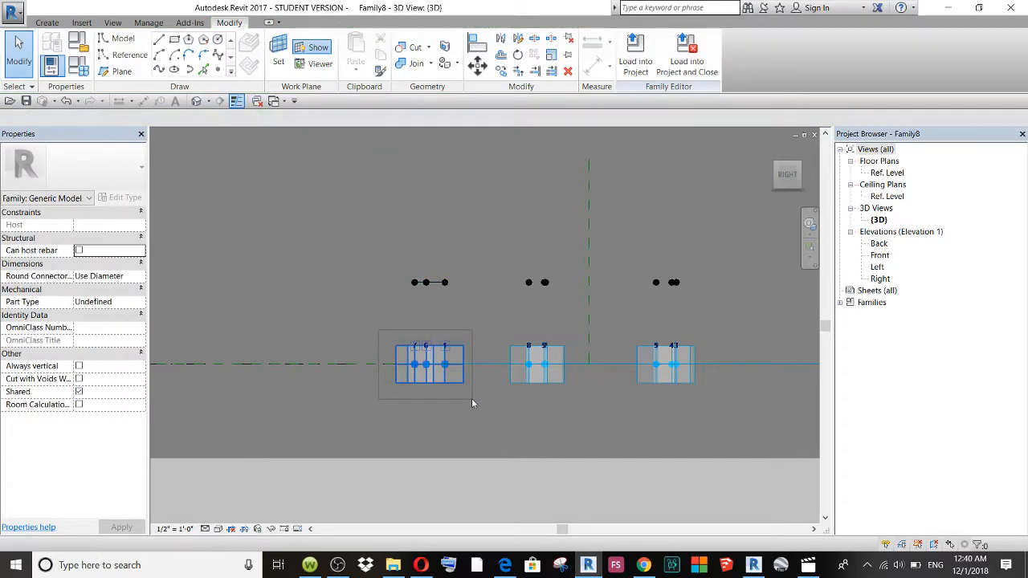
pyautogui.click(159, 70)
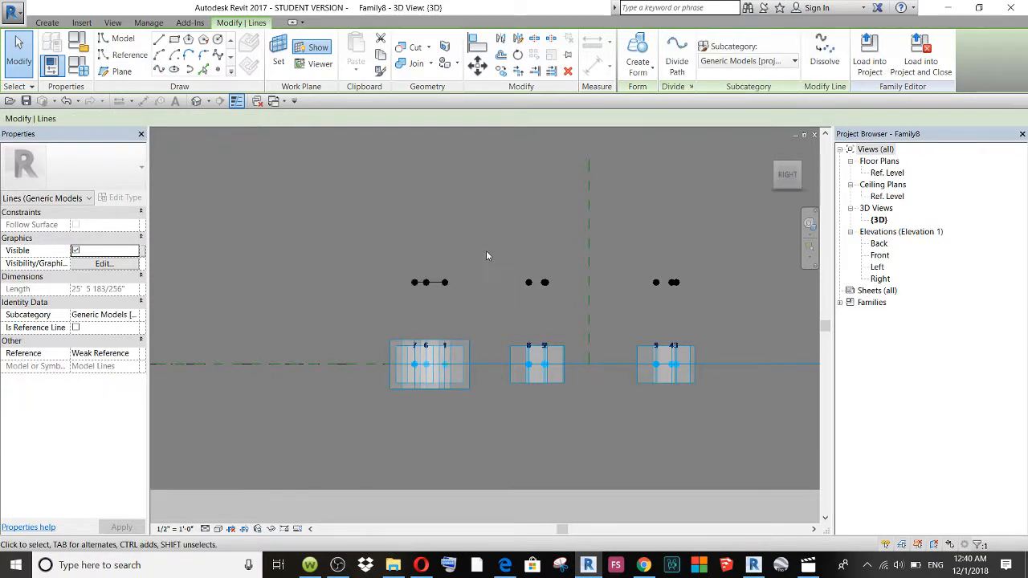
# Step: Create splines for the middle row: one through the offset points above 2, 5 and 8, one through adaptive points 2, 5 and 8
pyautogui.moveTo(486, 252); pyautogui.dragTo(572, 309)
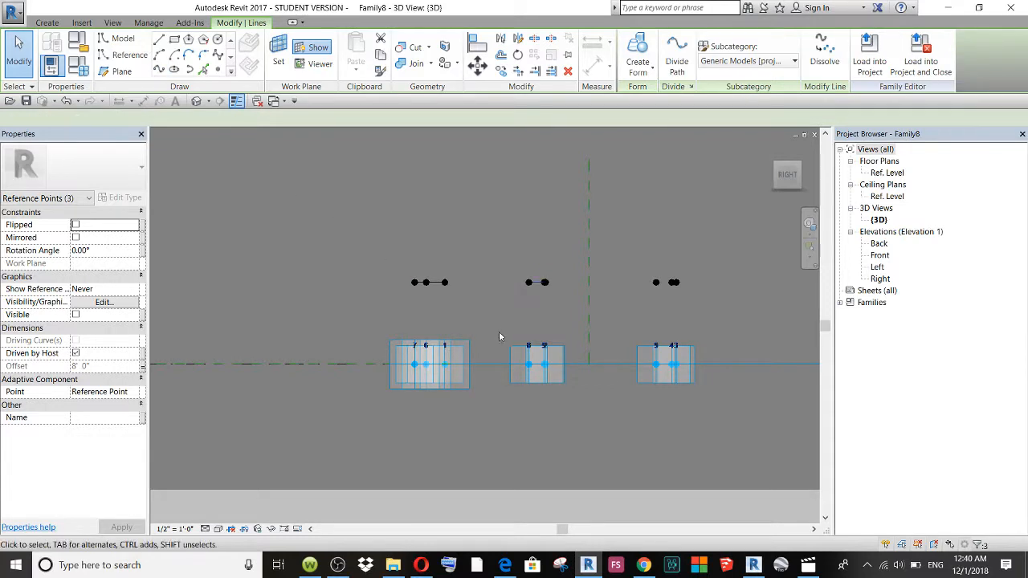
pyautogui.moveTo(498, 325); pyautogui.dragTo(578, 407)
pyautogui.click(158, 68)
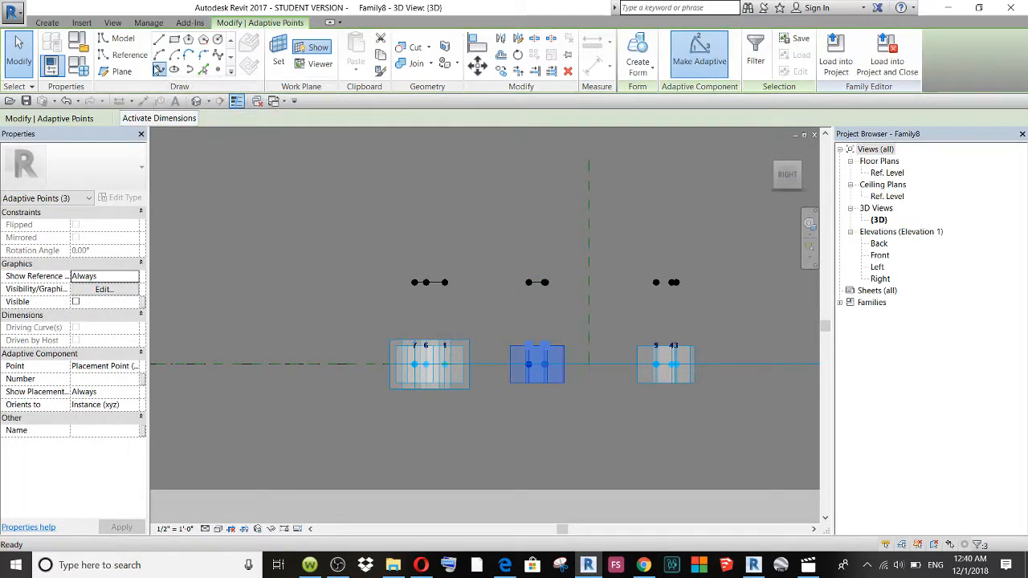
# Step: Create splines for the remaining row: one through the offset points above 3, 4 and 9, one through adaptive points 3, 4 and 9
pyautogui.click(618, 251)
pyautogui.moveTo(619, 254); pyautogui.dragTo(706, 314)
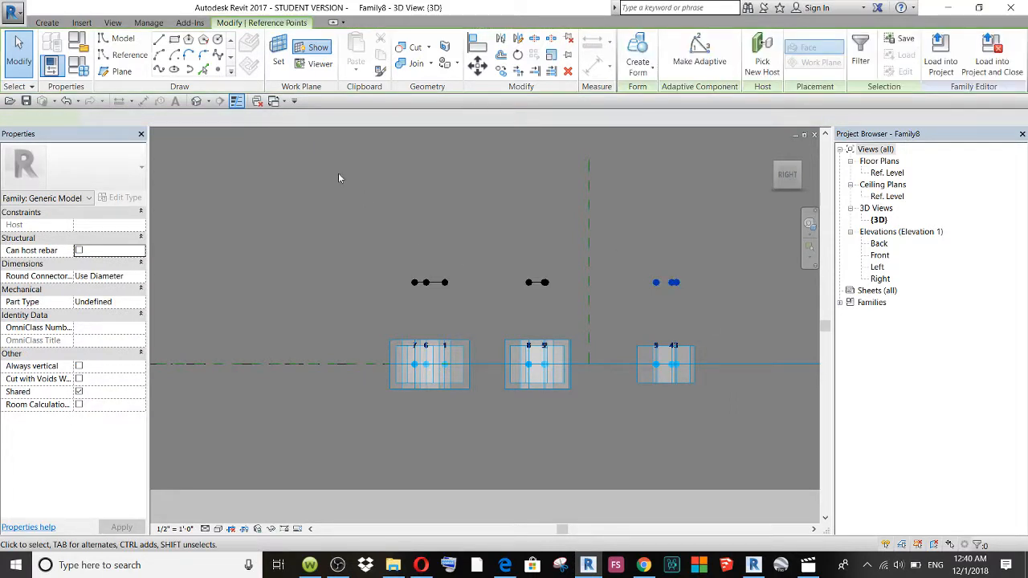
pyautogui.click(157, 68)
pyautogui.moveTo(617, 336); pyautogui.dragTo(717, 419)
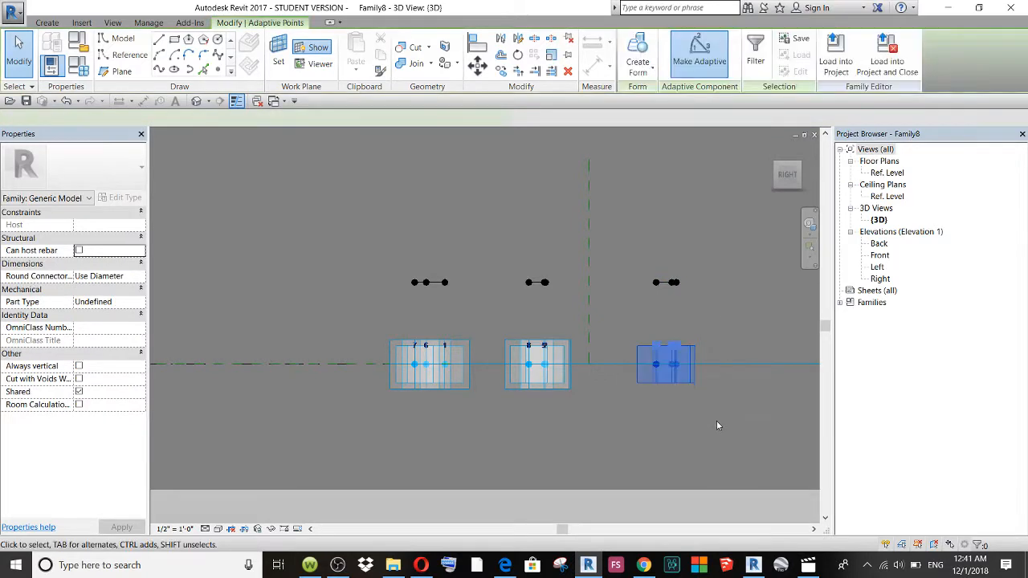
pyautogui.click(159, 70)
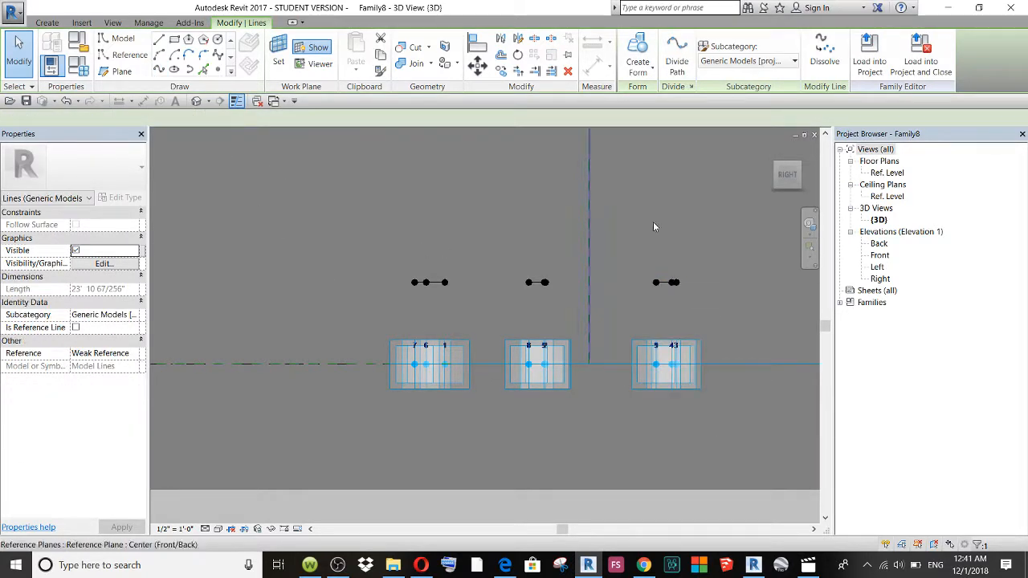
# Step: In the top view, connect adaptive points 9, 8 and 7 each to their own offset reference point with a spline through both points
pyautogui.moveTo(779, 169); pyautogui.dragTo(545, 273)
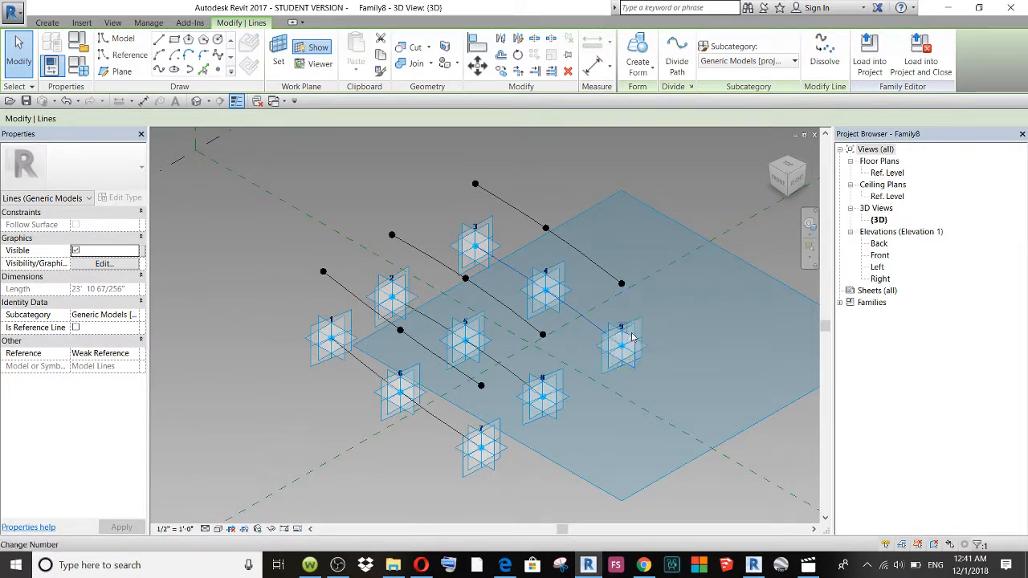
pyautogui.click(791, 167)
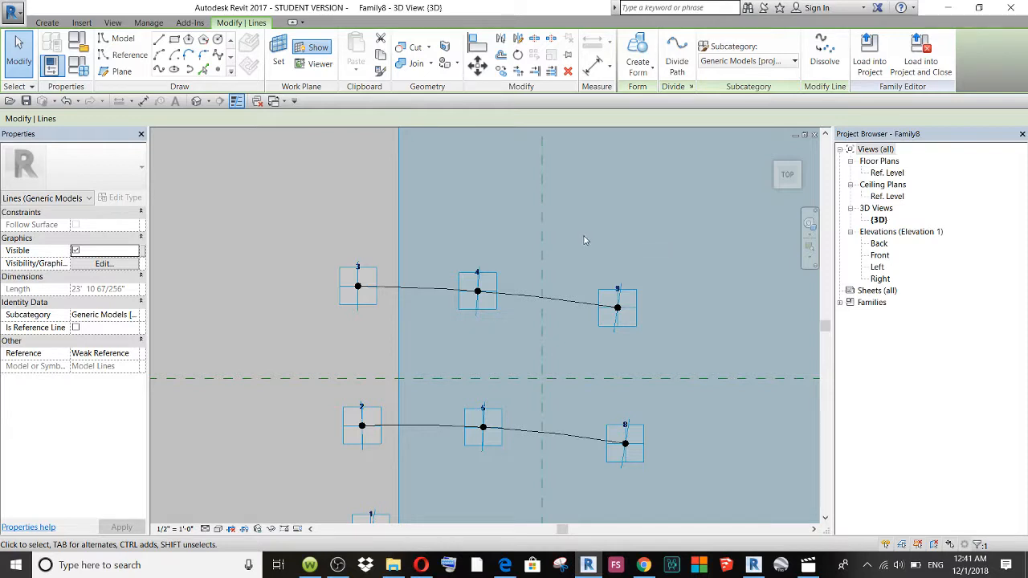
pyautogui.moveTo(572, 233); pyautogui.dragTo(656, 343)
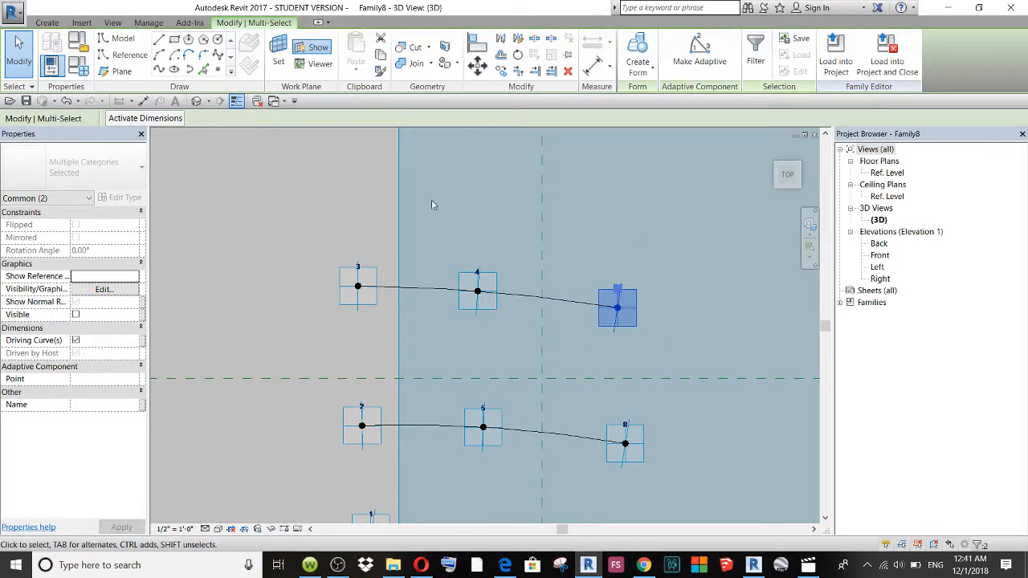
pyautogui.click(159, 69)
pyautogui.scroll(-1, 547, 186)
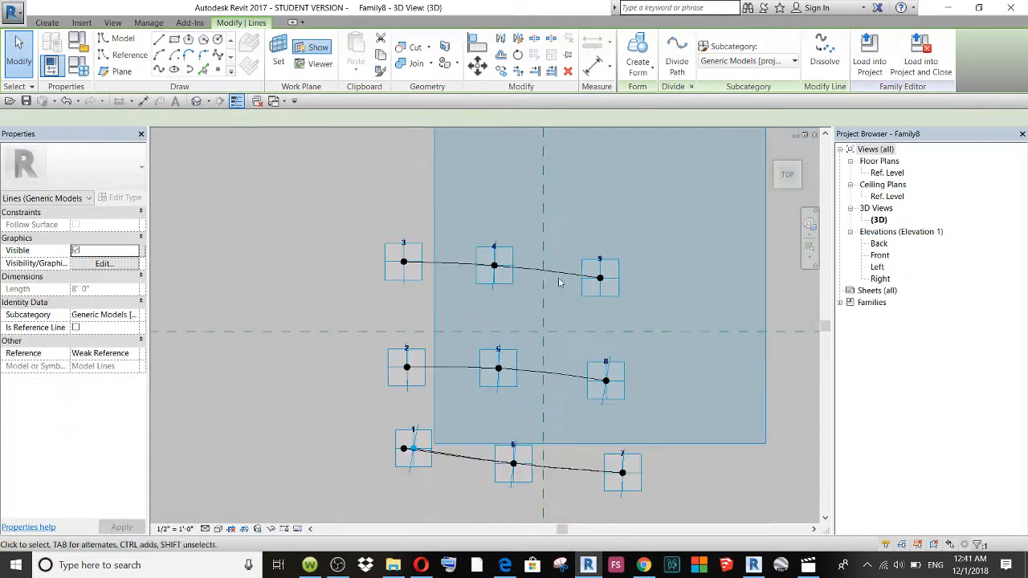
pyautogui.moveTo(572, 310); pyautogui.dragTo(659, 415)
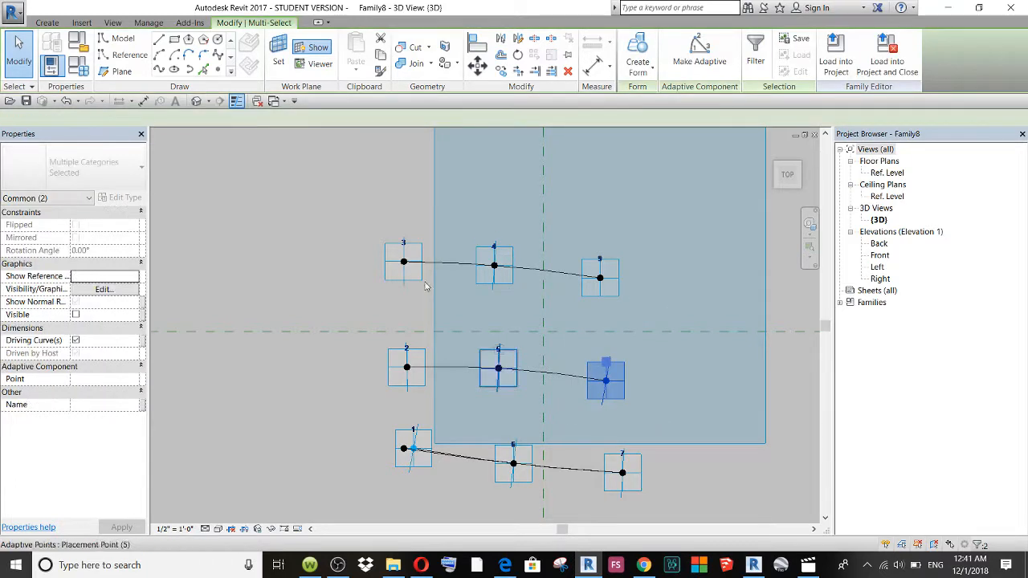
pyautogui.click(160, 69)
pyautogui.scroll(-1, 494, 261)
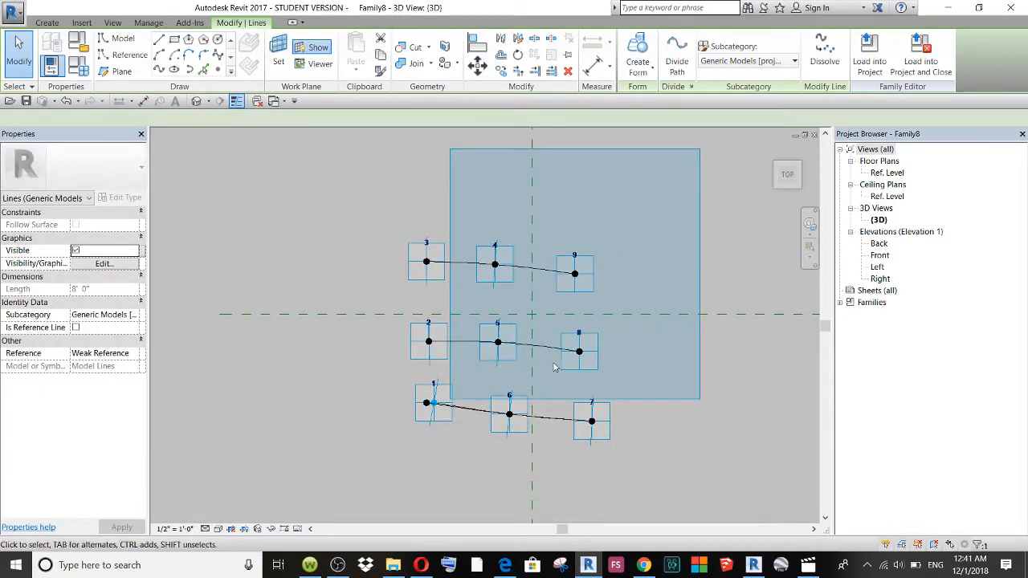
pyautogui.moveTo(561, 391); pyautogui.dragTo(637, 455)
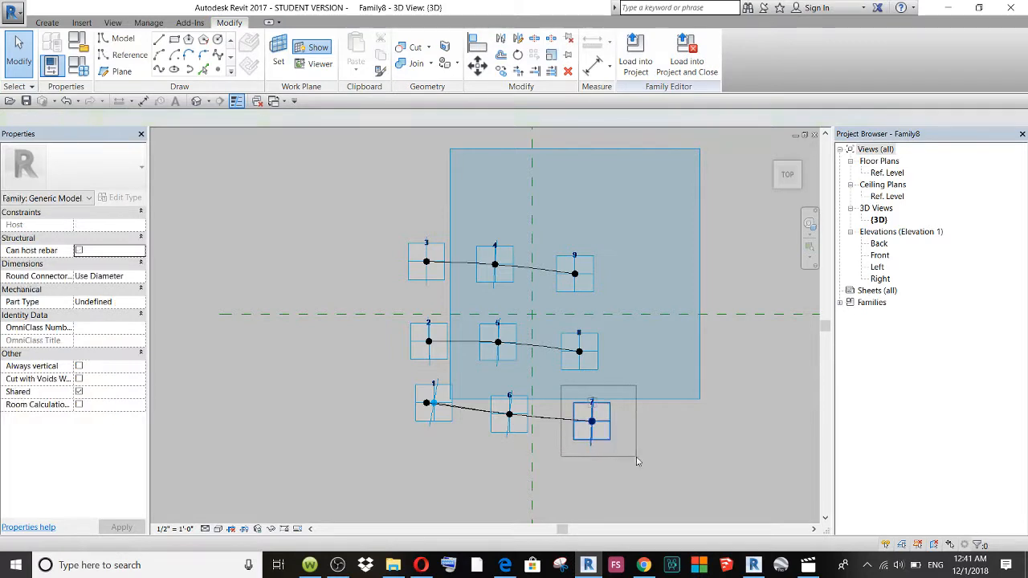
pyautogui.click(158, 72)
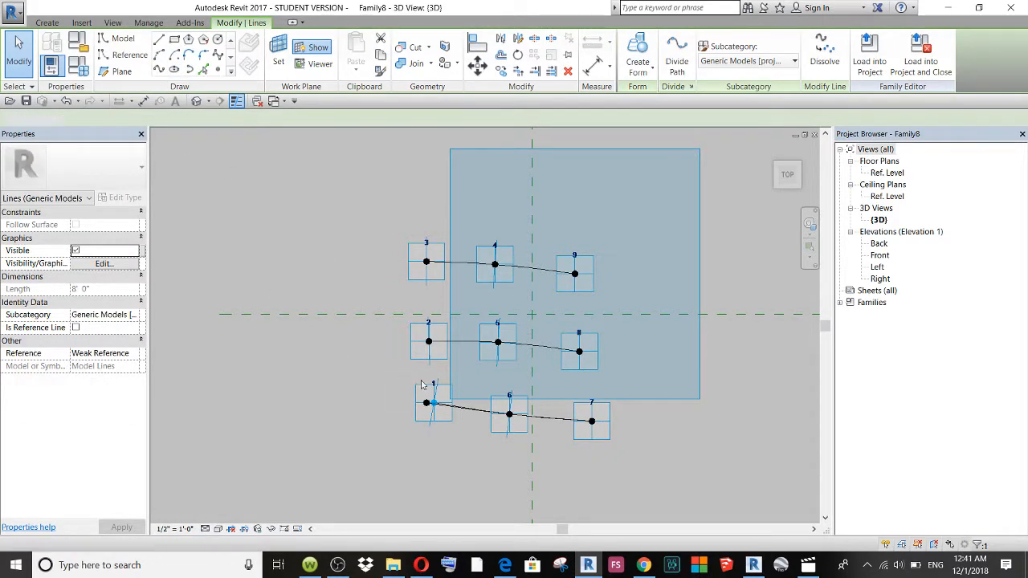
# Step: Connect adaptive points 1, 2 and 3 each to their own offset reference point with a spline, and return to the angled 3D view
pyautogui.moveTo(401, 369); pyautogui.dragTo(470, 445)
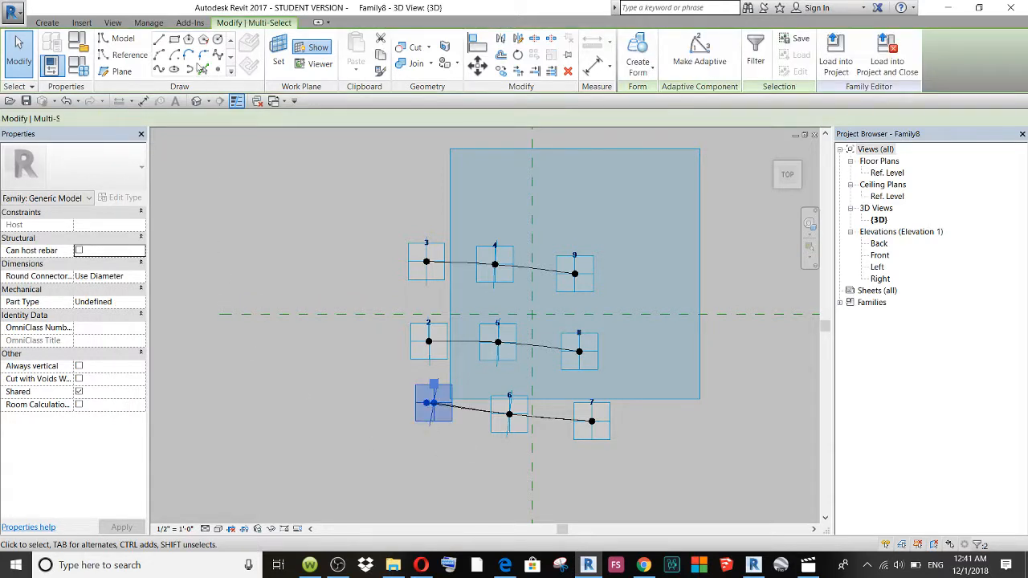
pyautogui.click(158, 71)
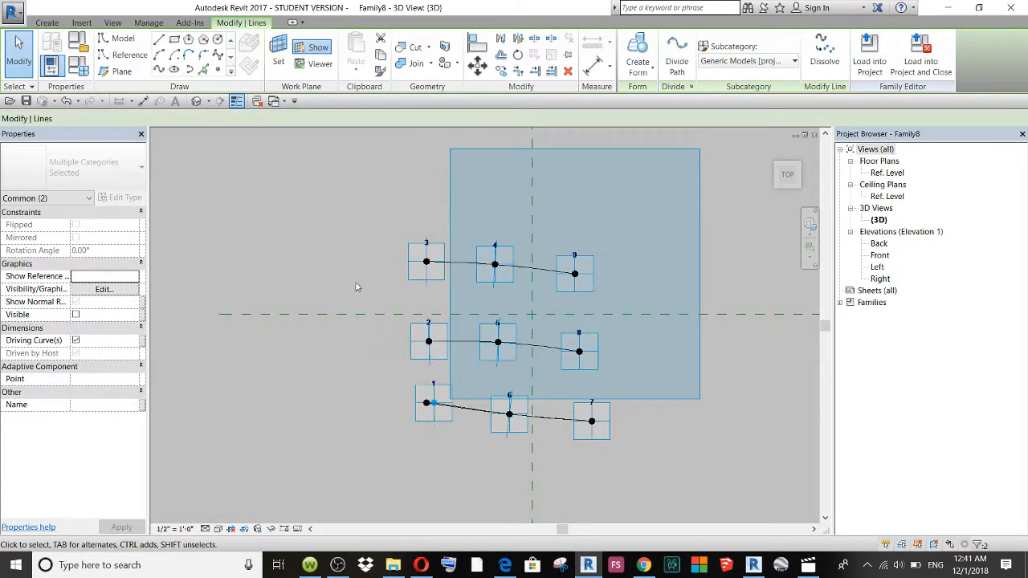
pyautogui.moveTo(376, 289); pyautogui.dragTo(459, 367)
pyautogui.click(160, 73)
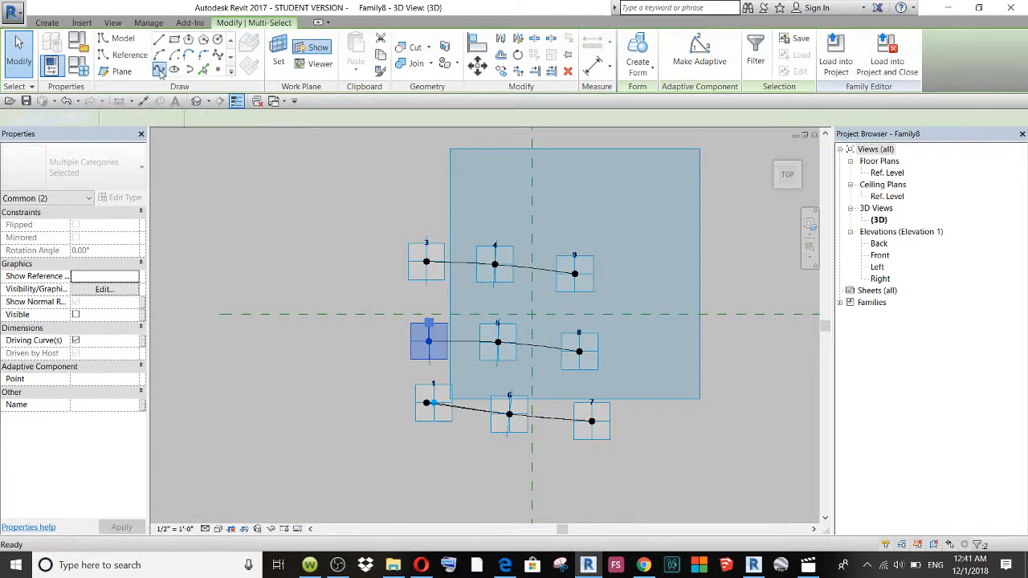
pyautogui.moveTo(378, 201); pyautogui.dragTo(448, 296)
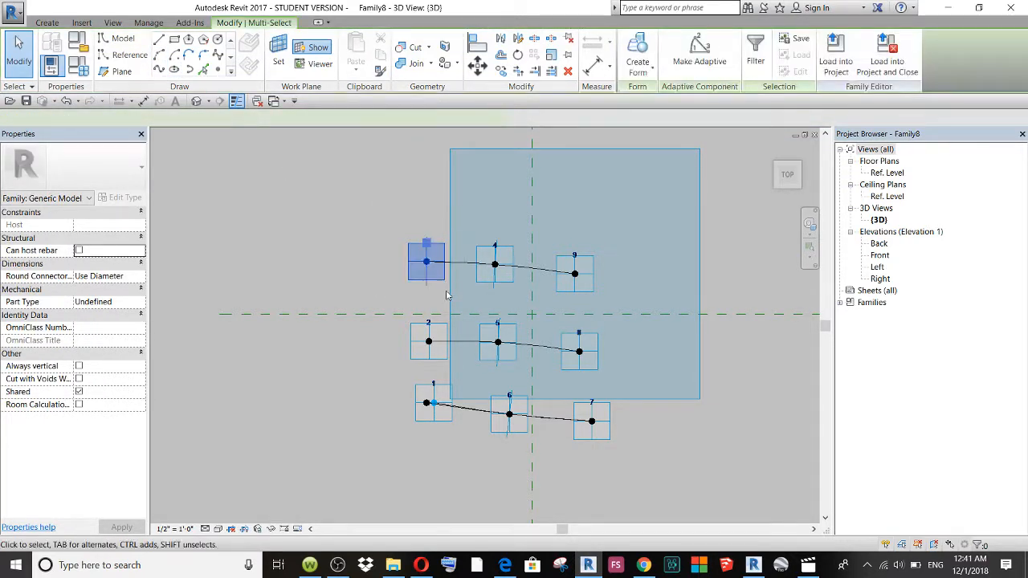
pyautogui.click(160, 71)
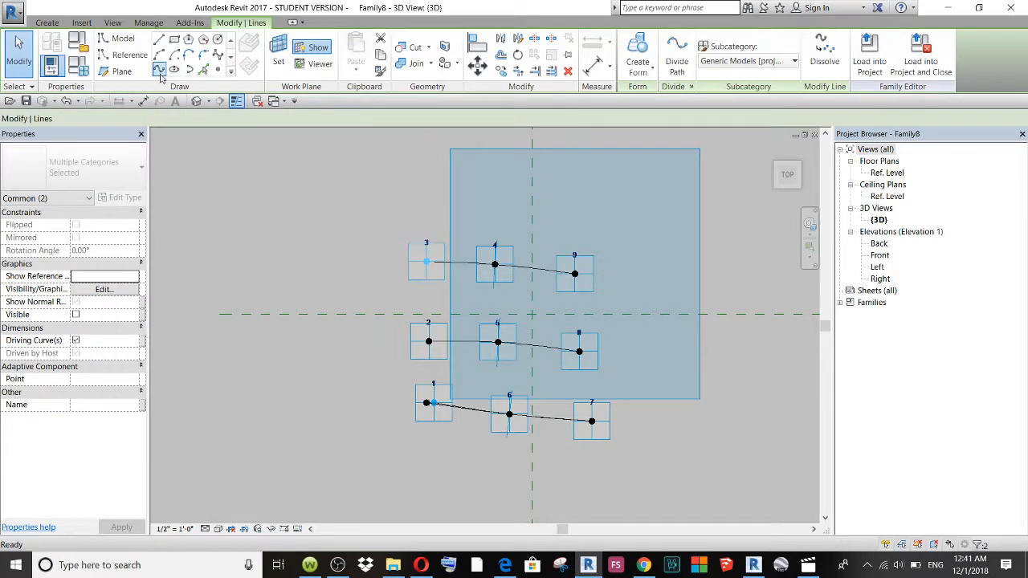
pyautogui.click(797, 185)
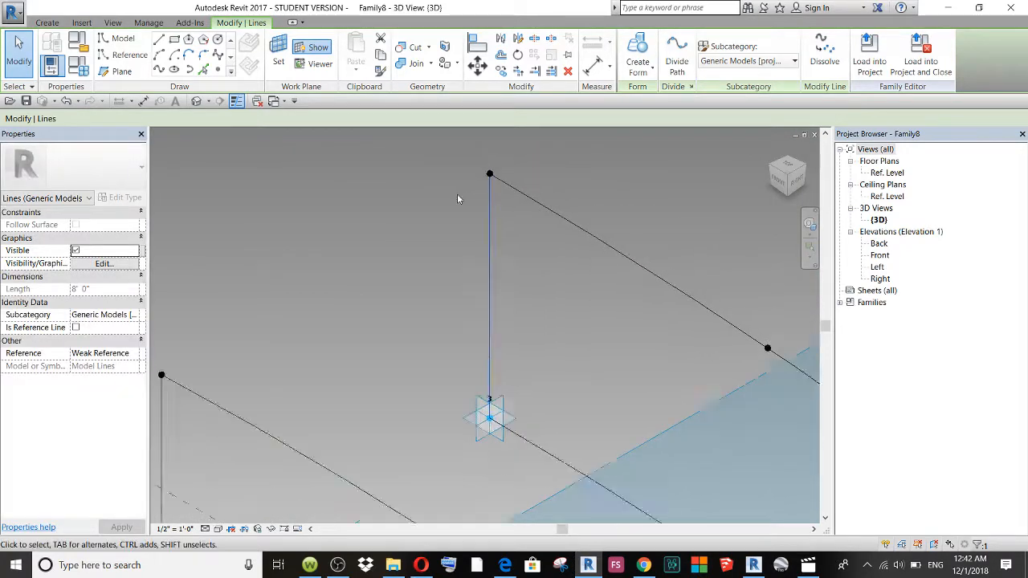
pyautogui.scroll(-5, 432, 176)
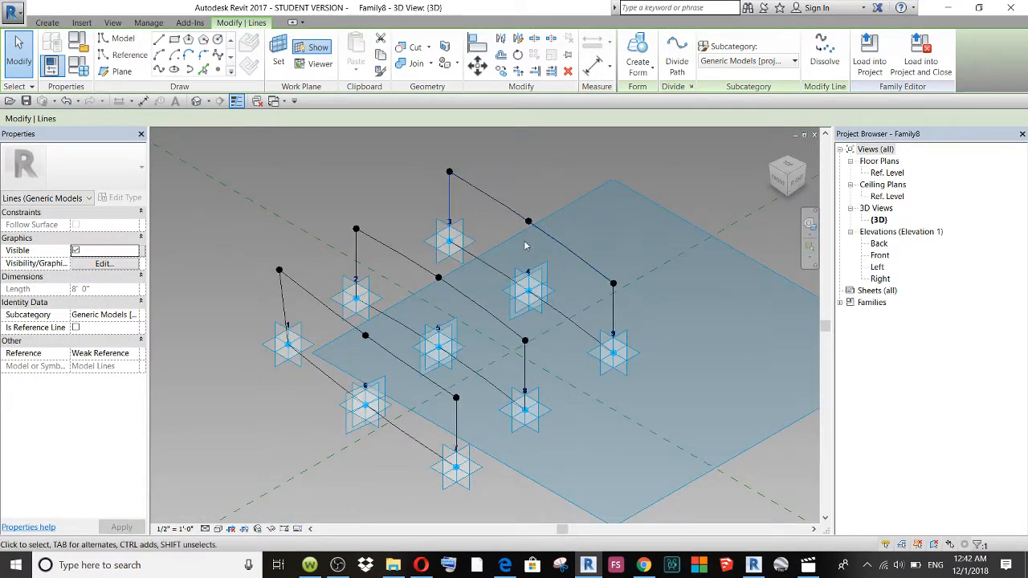
pyautogui.scroll(-1, 527, 245)
pyautogui.scroll(-1, 365, 357)
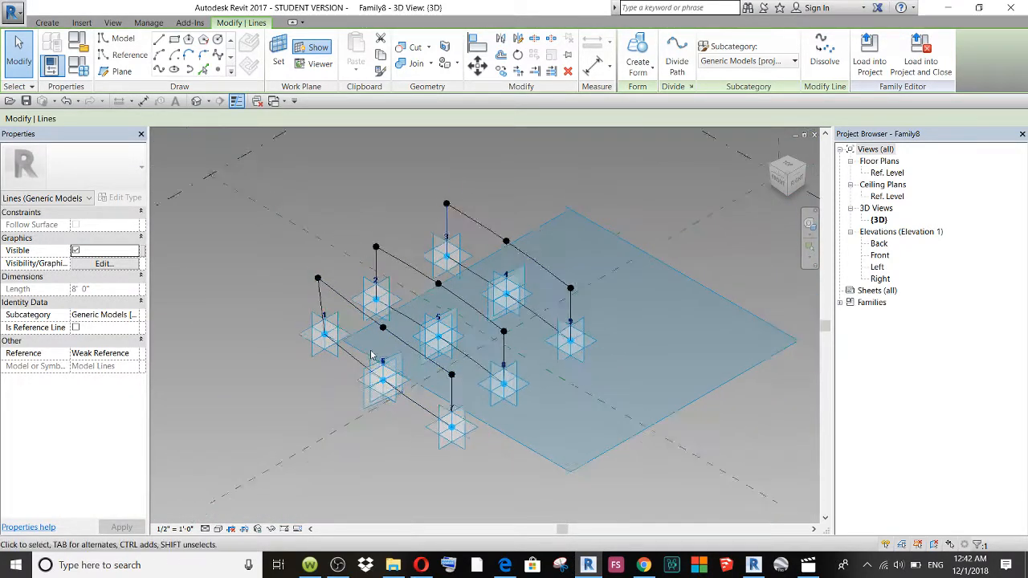
pyautogui.scroll(-1, 371, 356)
pyautogui.scroll(2, 346, 365)
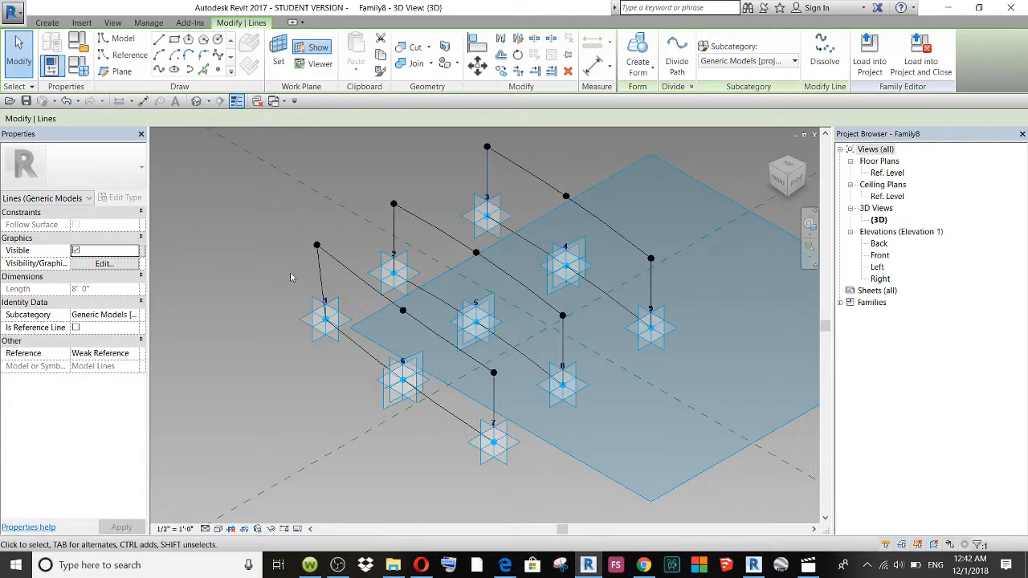
pyautogui.click(242, 245)
pyautogui.scroll(-1, 382, 282)
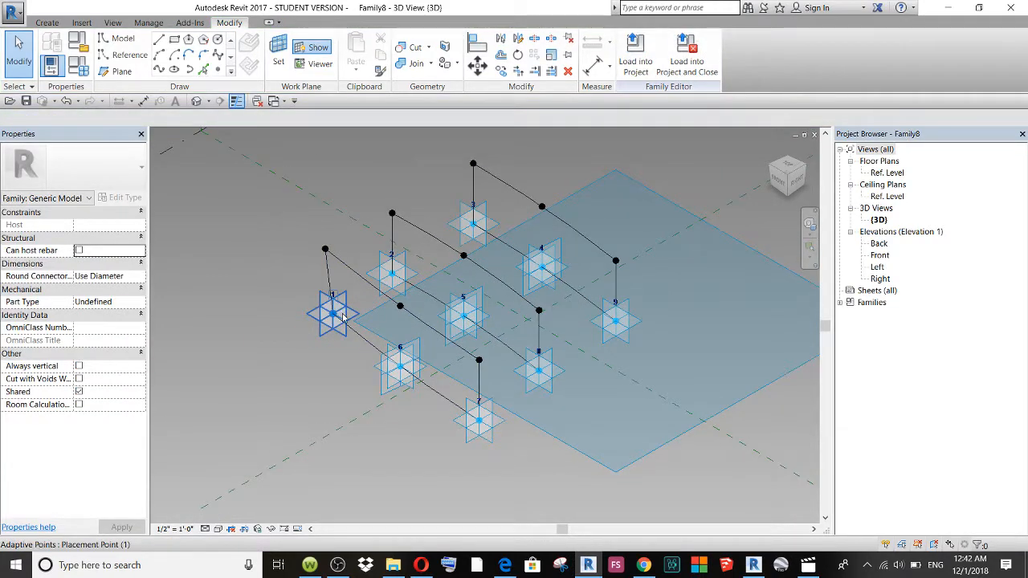
pyautogui.press('Tab')
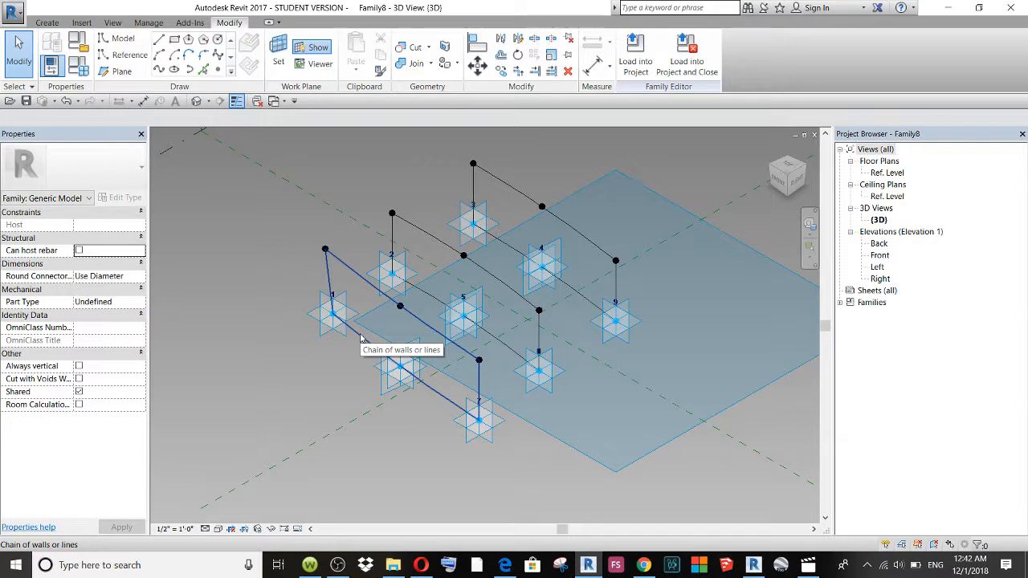
pyautogui.press('Tab')
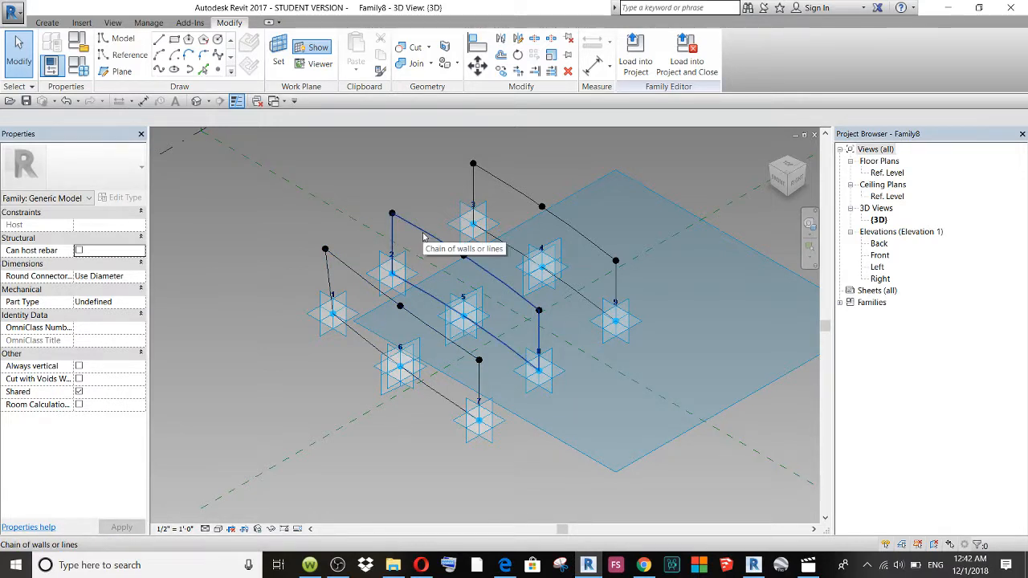
pyautogui.press('Tab')
pyautogui.click(343, 266)
pyautogui.press('Tab')
pyautogui.click(425, 231)
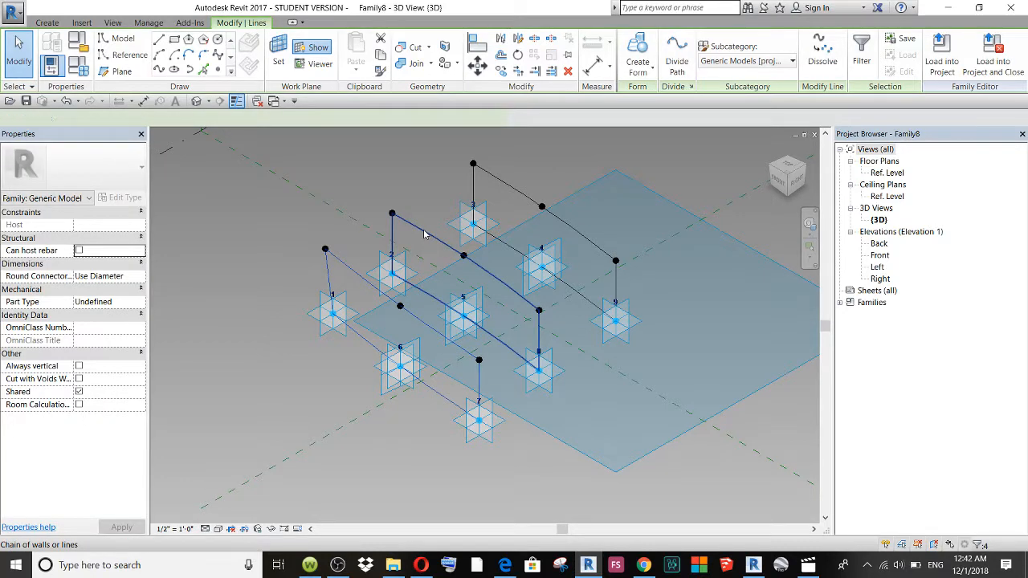
pyautogui.click(505, 180)
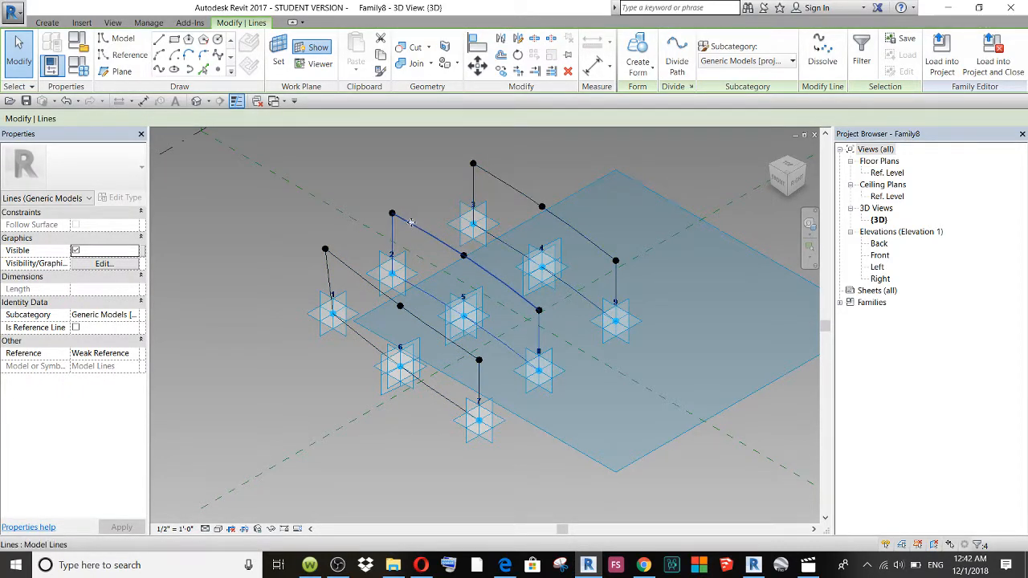
pyautogui.press('Tab')
pyautogui.click(358, 270)
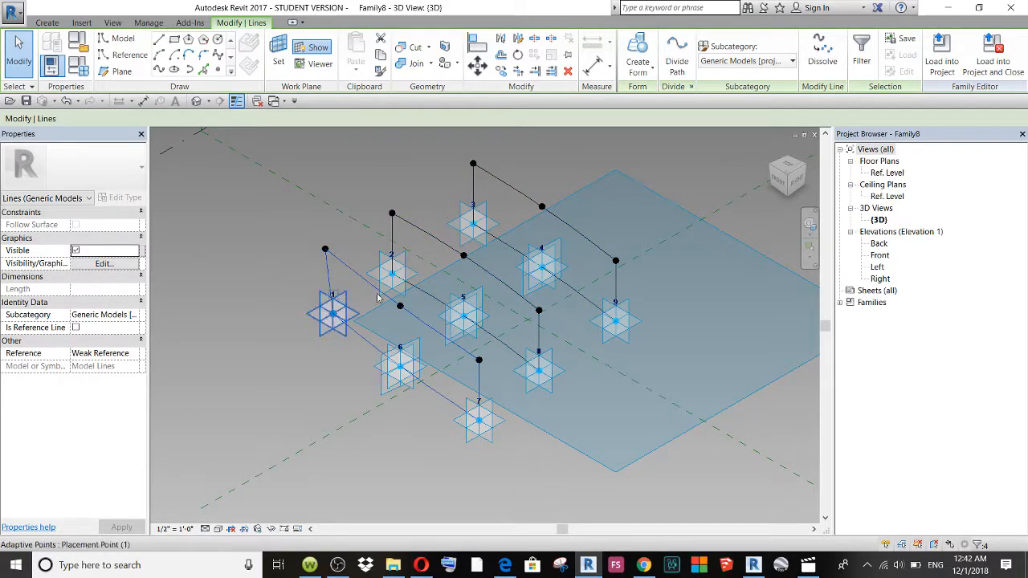
pyautogui.scroll(2, 576, 247)
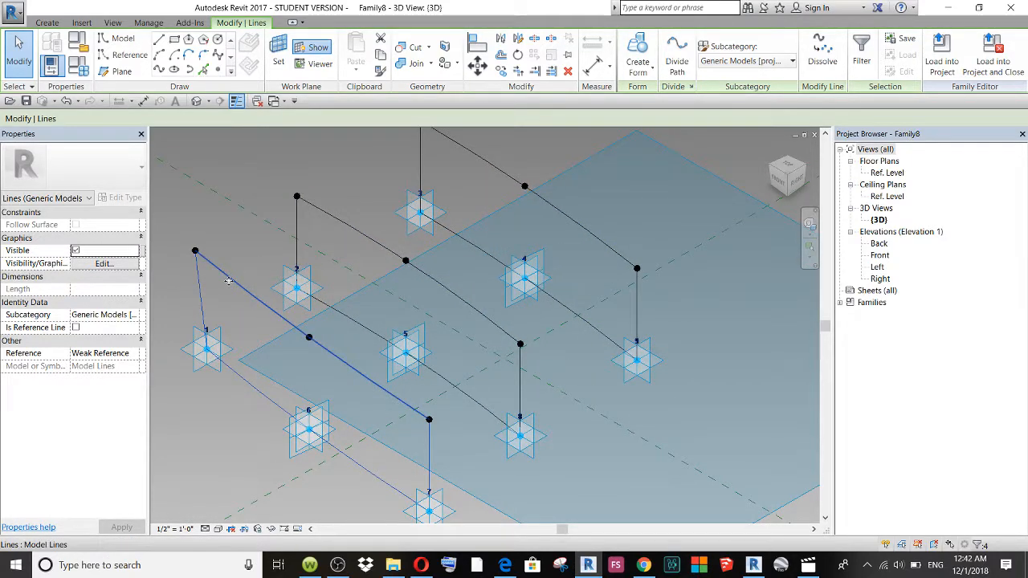
pyautogui.press('Tab')
pyautogui.click(337, 221)
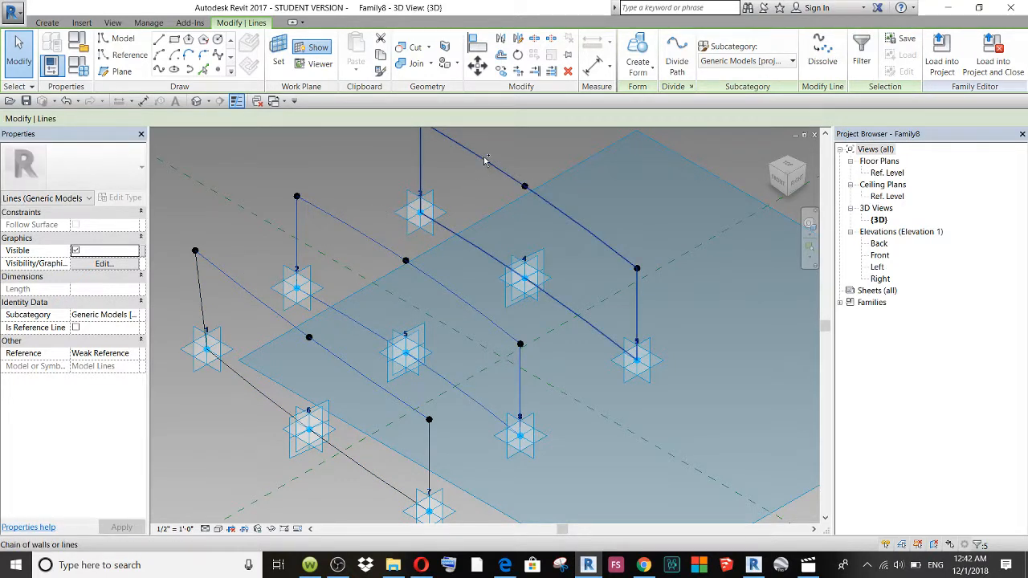
pyautogui.keyDown('ctrl'); pyautogui.click(482, 159); pyautogui.keyUp('ctrl')
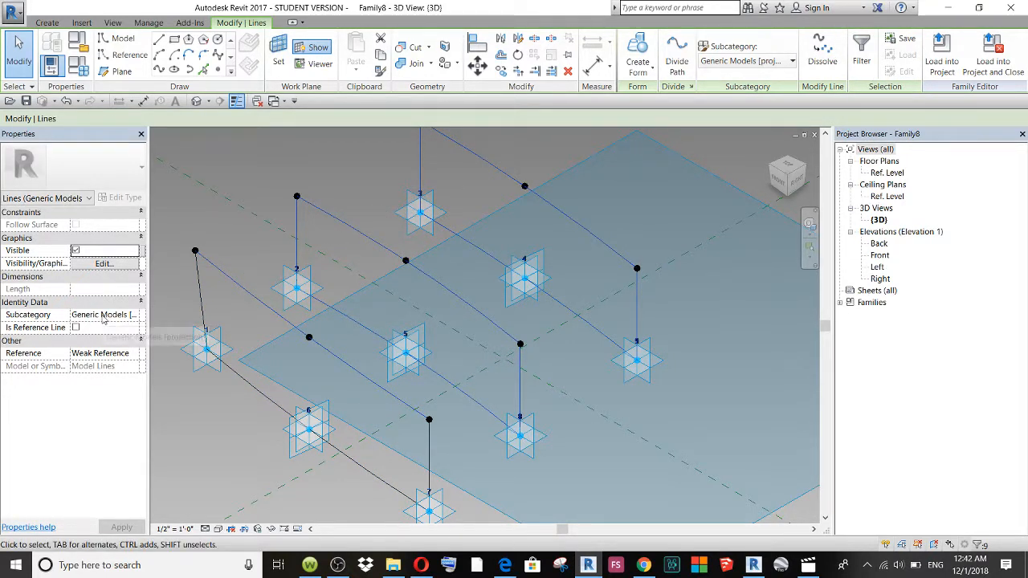
pyautogui.scroll(-3, 407, 250)
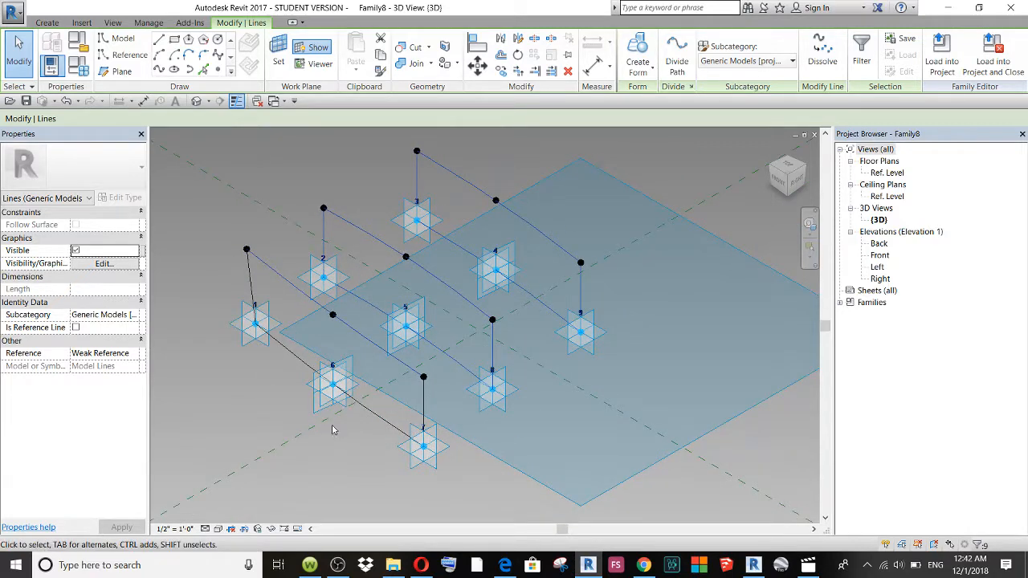
pyautogui.scroll(5, 334, 415)
pyautogui.scroll(-1, 337, 369)
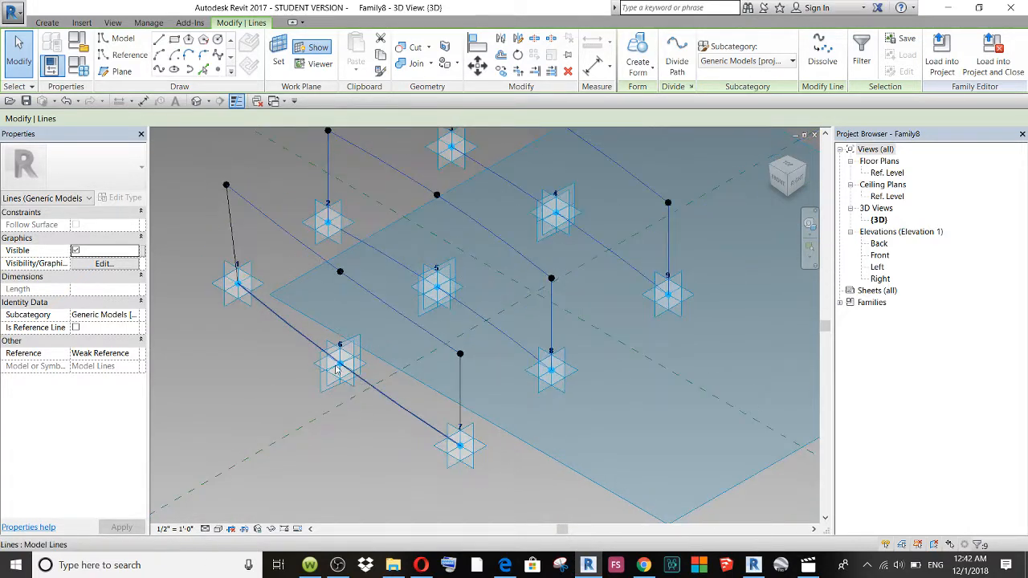
pyautogui.click(241, 336)
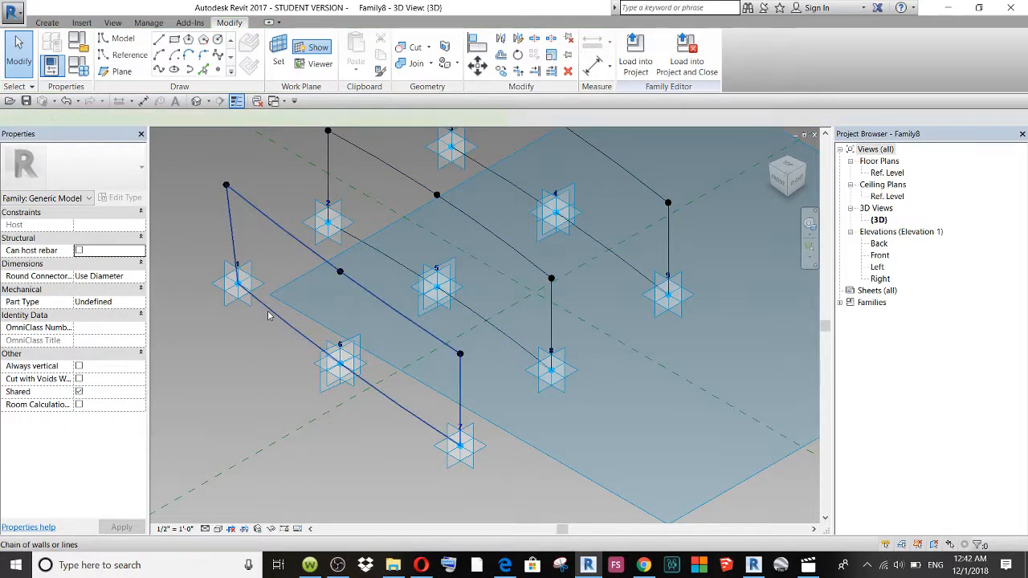
# Step: Convert all lines of the three closed spline frames to reference lines and create a solid form through the frames
pyautogui.click(268, 310)
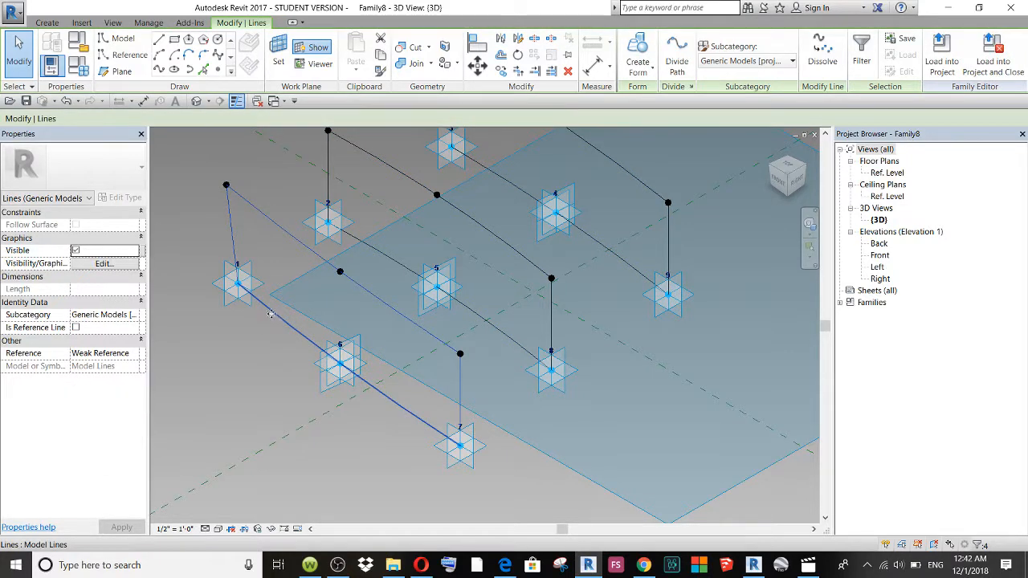
pyautogui.keyDown('ctrl'); pyautogui.click(392, 266); pyautogui.keyUp('ctrl')
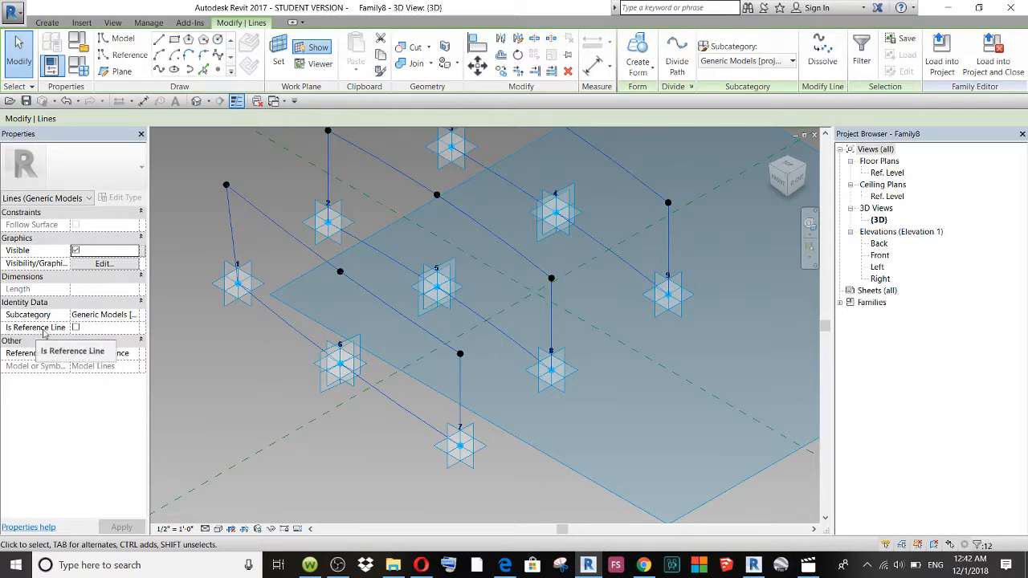
pyautogui.click(76, 328)
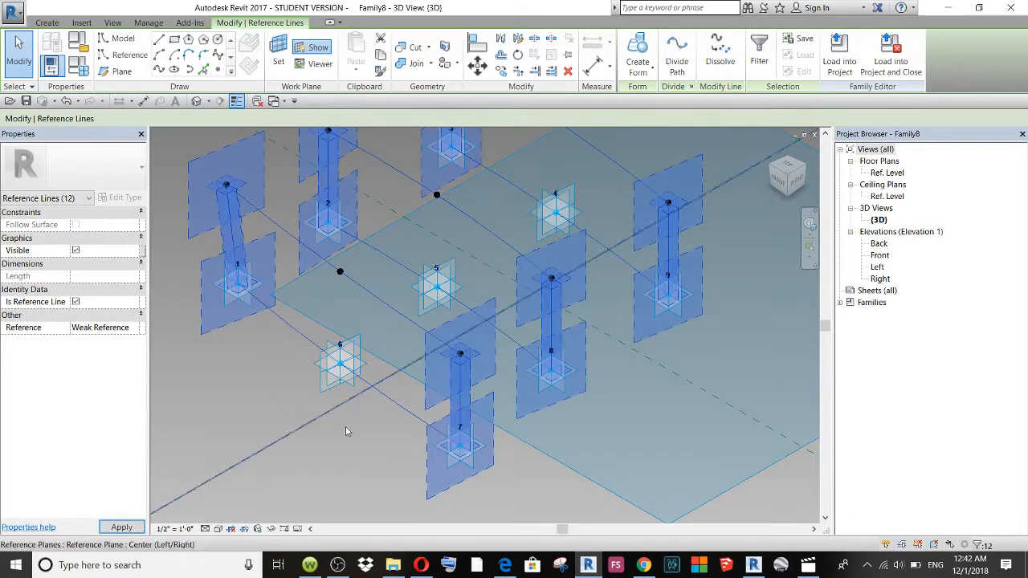
pyautogui.scroll(-2, 350, 426)
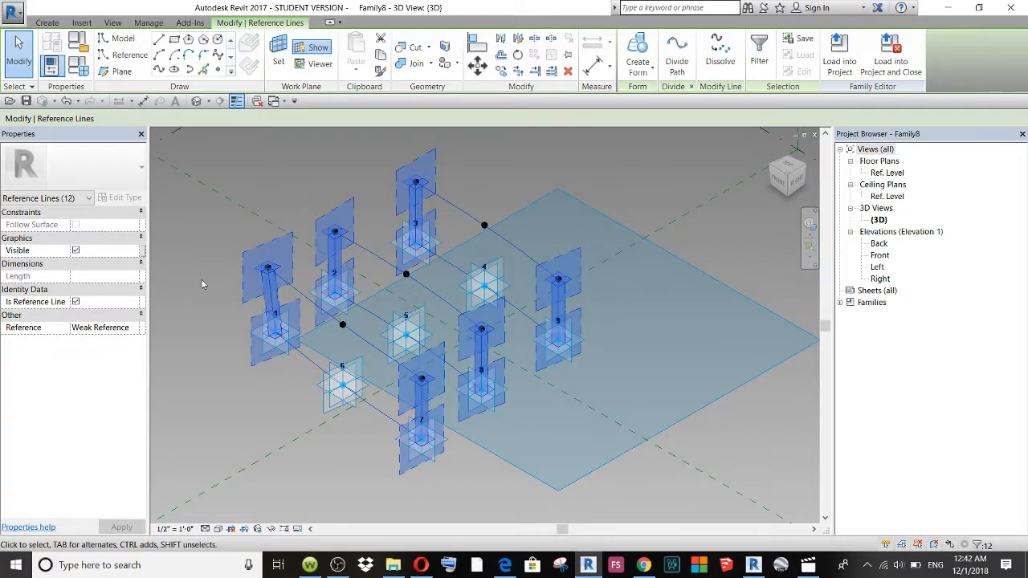
pyautogui.click(638, 71)
pyautogui.click(650, 93)
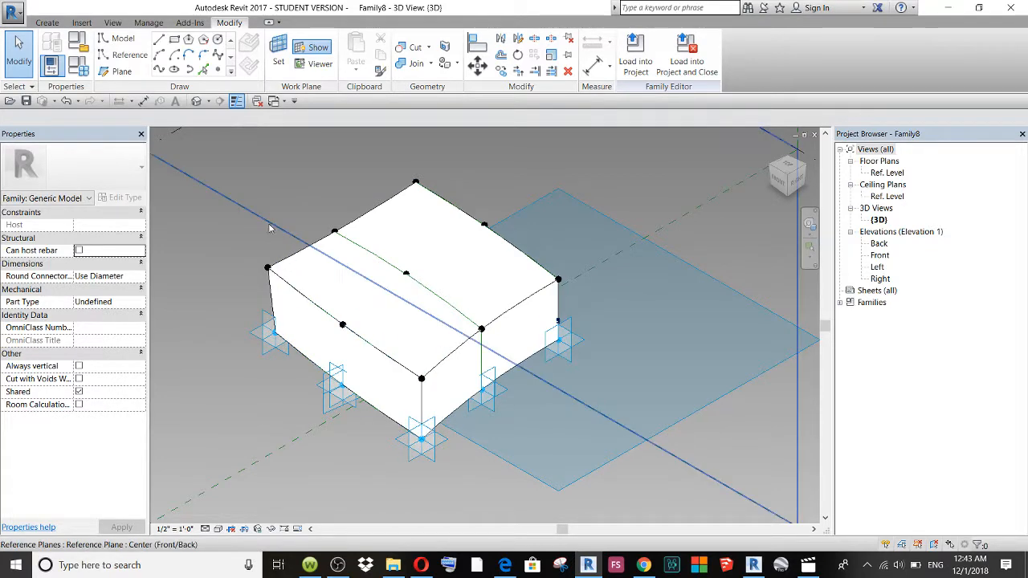
# Step: Save the family in the Downloads folder as NEW PANEL -THICKNESS
pyautogui.click(26, 101)
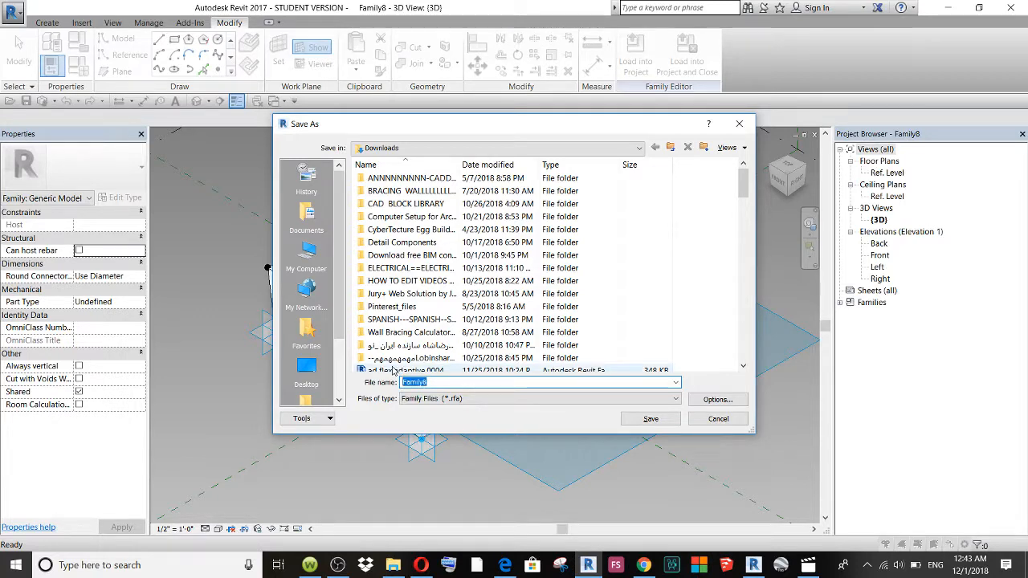
pyautogui.write('new')
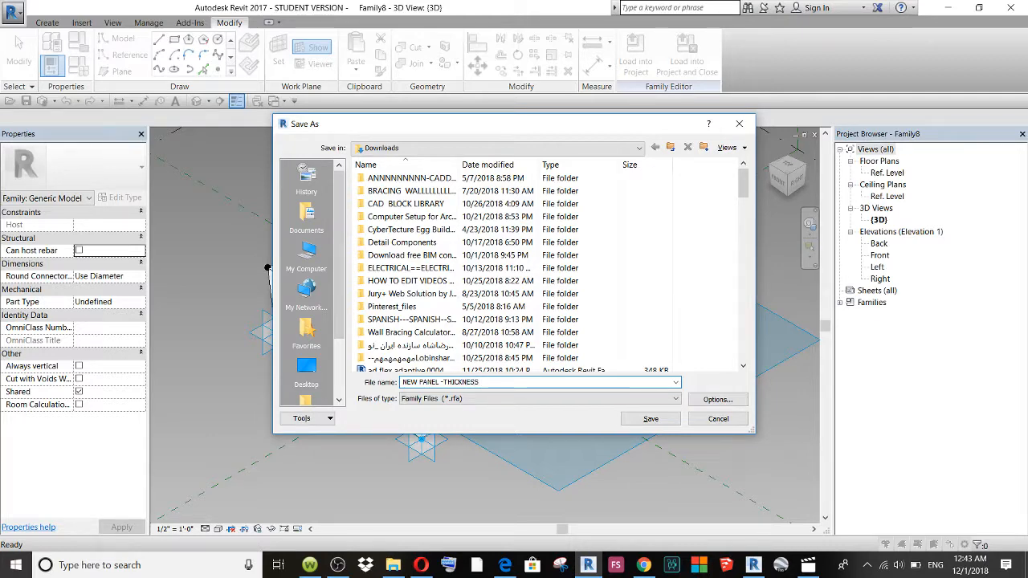
pyautogui.click(651, 419)
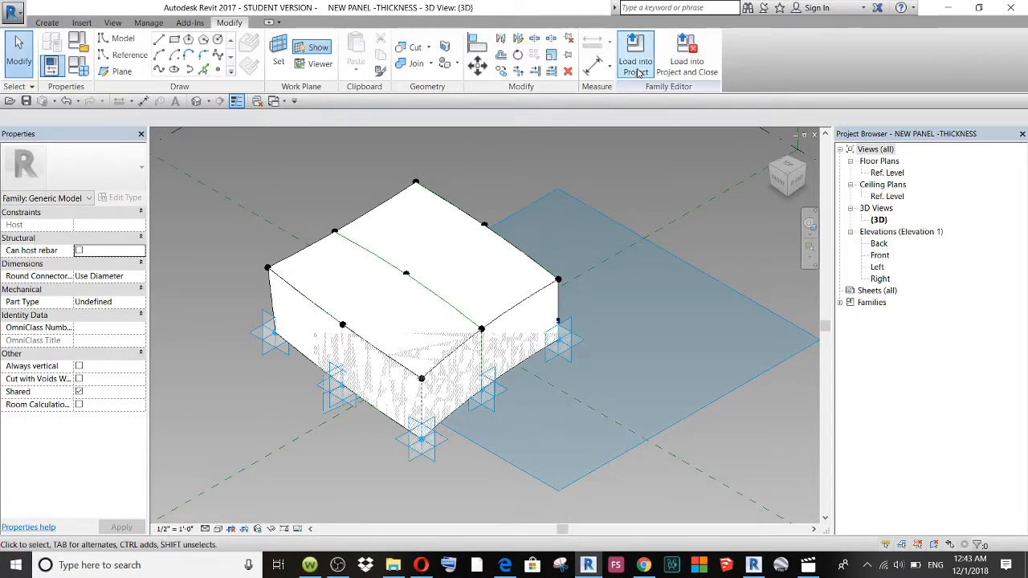
# Step: Load the panel family into MASS ADAPTIVE-2.rvt, switch to the 3D view and leave component placement without placing a panel
pyautogui.click(636, 56)
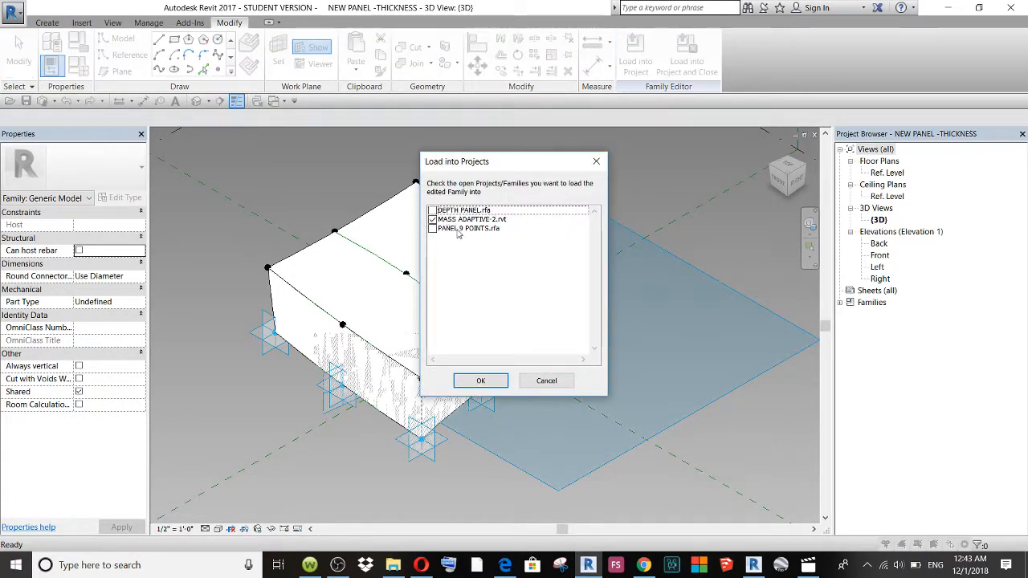
pyautogui.click(480, 381)
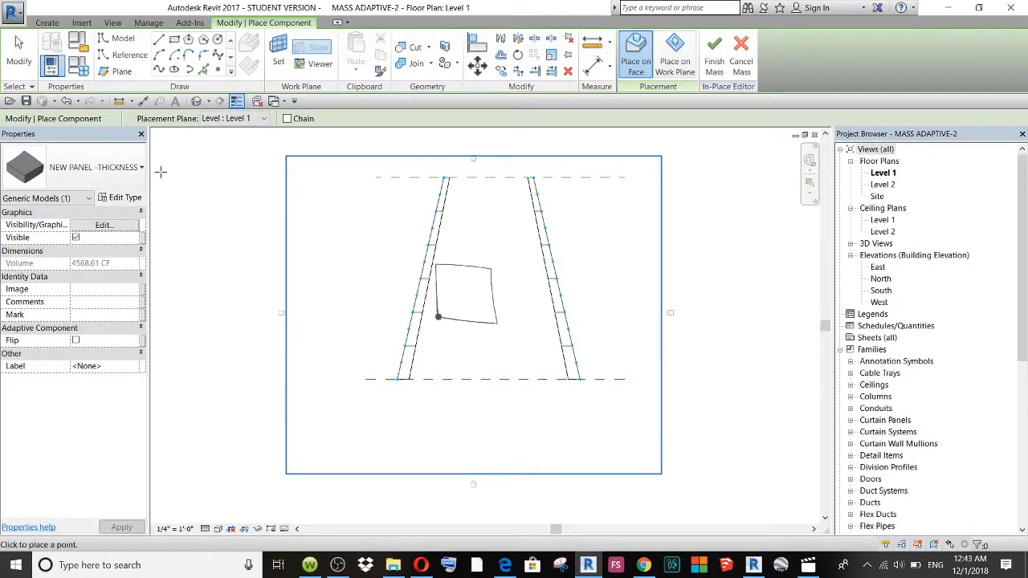
pyautogui.click(196, 101)
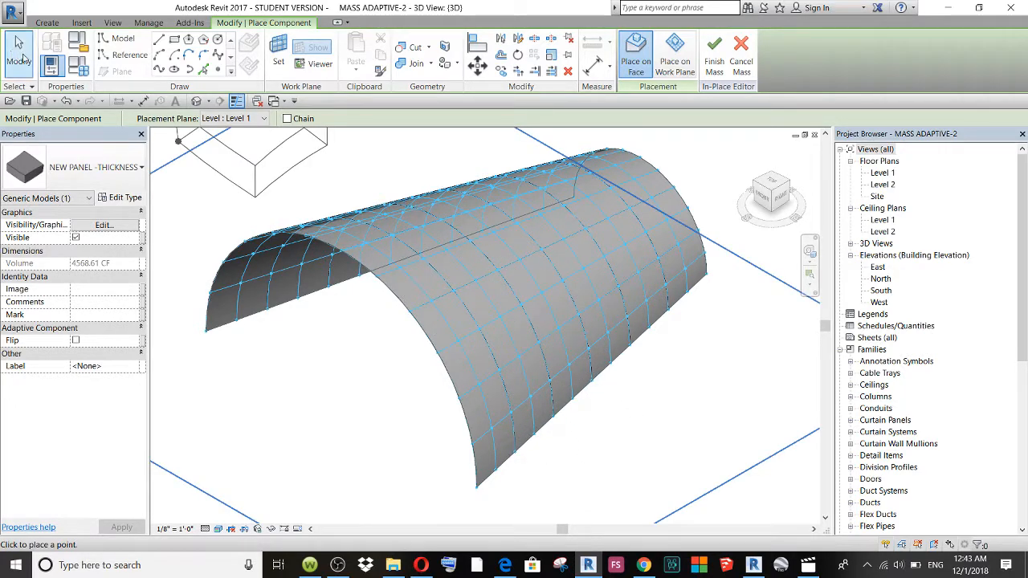
pyautogui.click(18, 52)
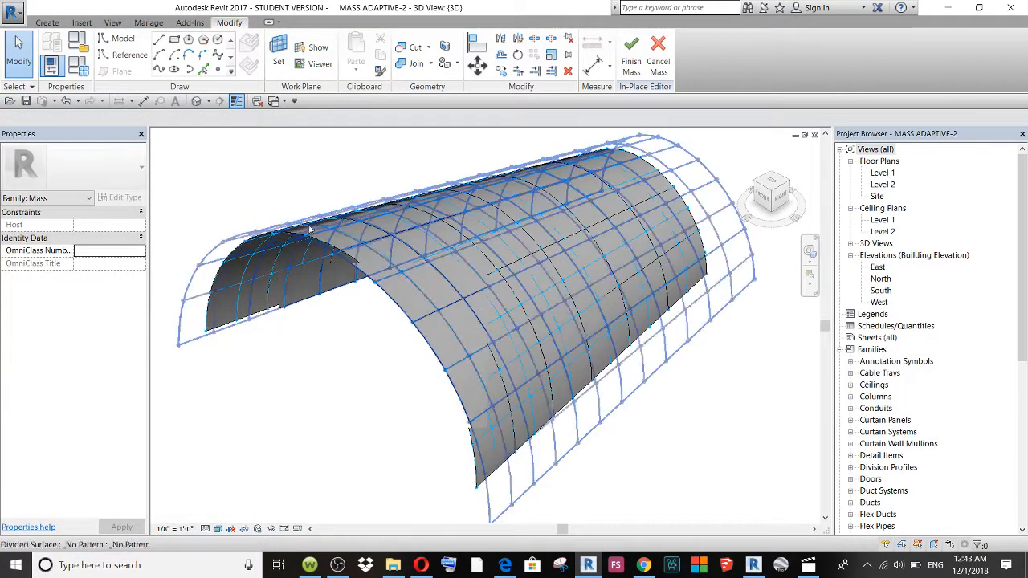
# Step: Change the panel repeater on the vaulted mass from PANEL 9 POINTS to the NEW PANEL -THICKNESS type
pyautogui.scroll(2, 233, 207)
pyautogui.scroll(-1, 238, 208)
pyautogui.scroll(-1, 298, 259)
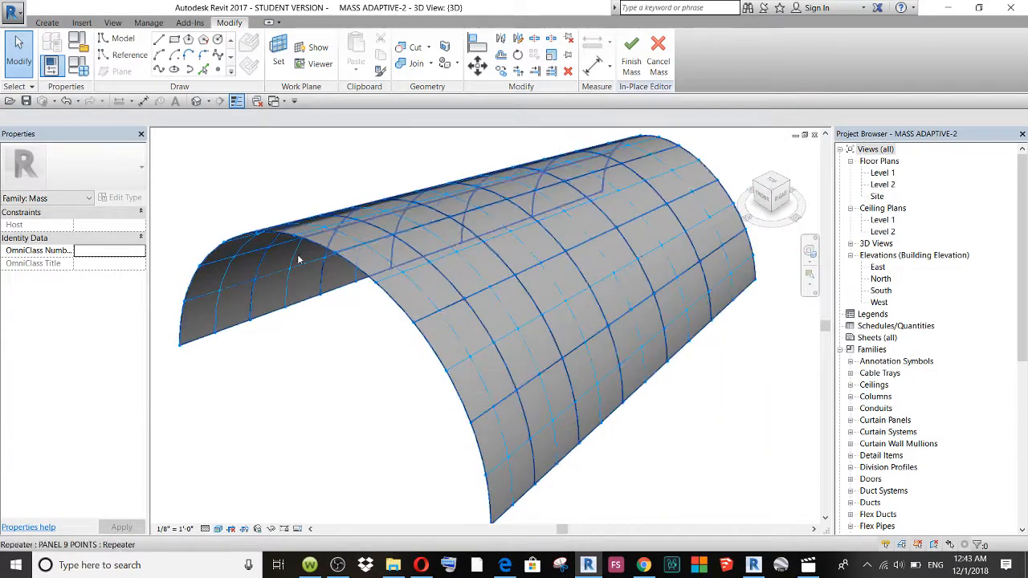
pyautogui.click(325, 255)
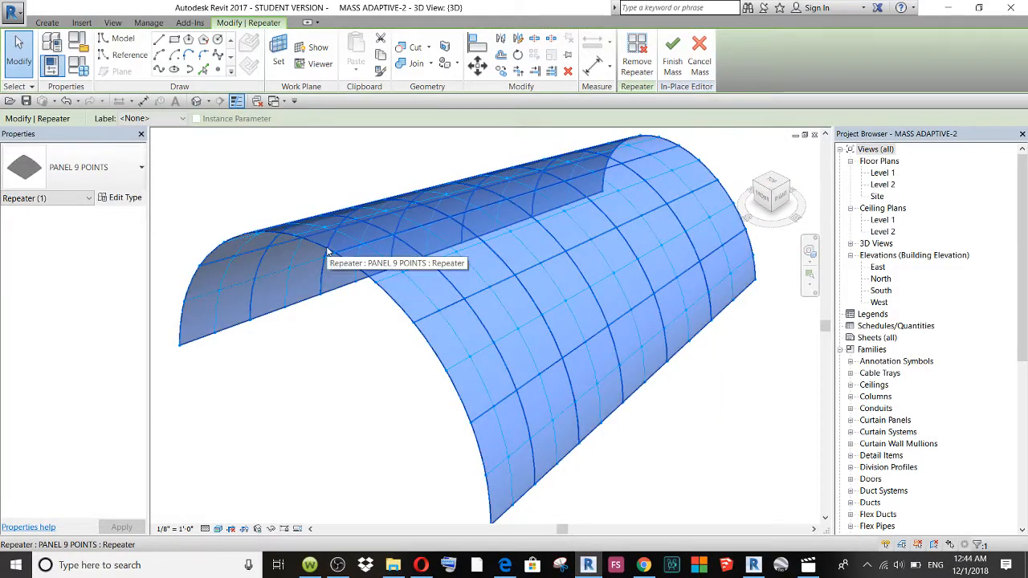
pyautogui.click(84, 175)
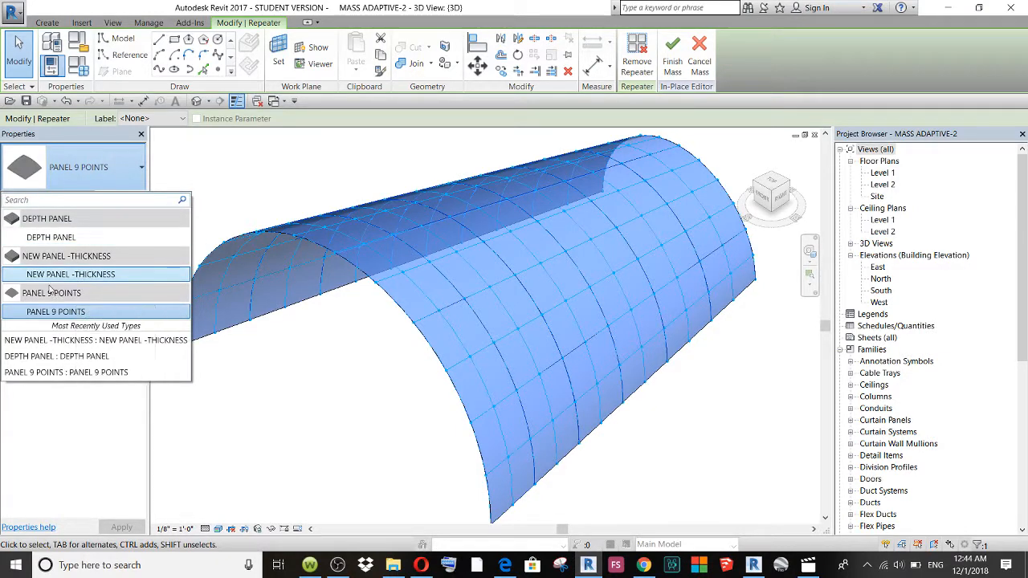
pyautogui.moveTo(55, 280)
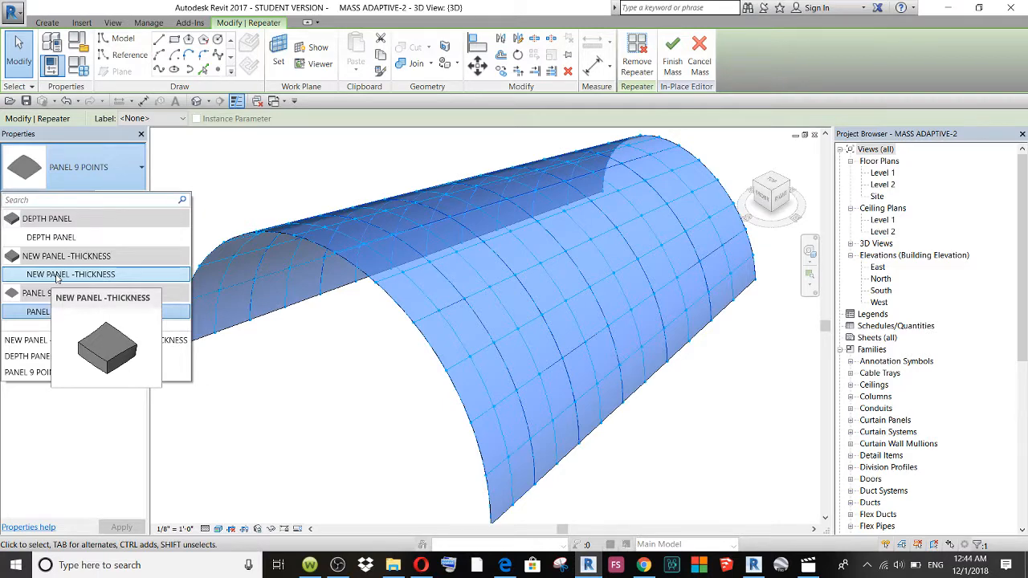
pyautogui.click(56, 275)
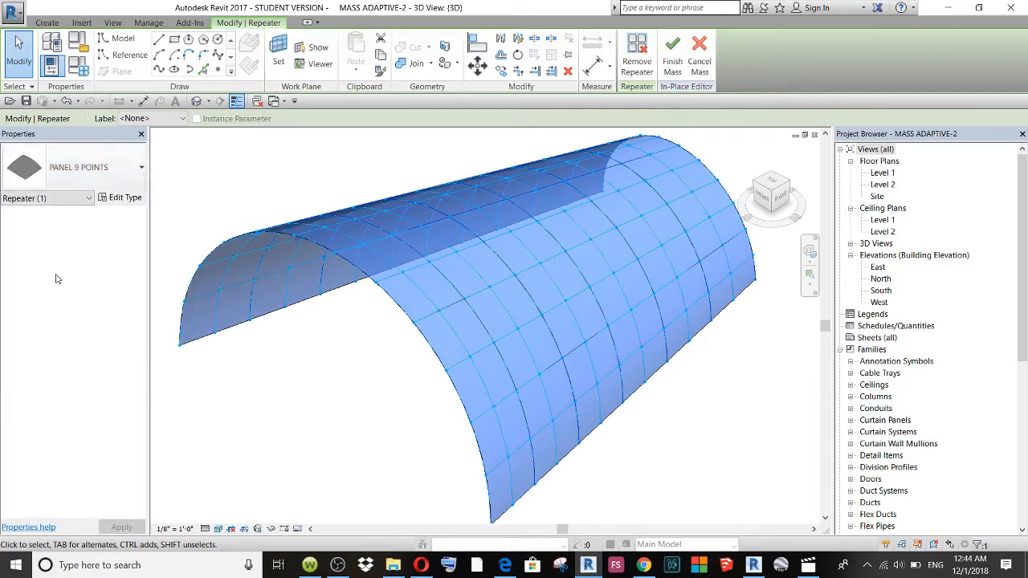
pyautogui.click(224, 200)
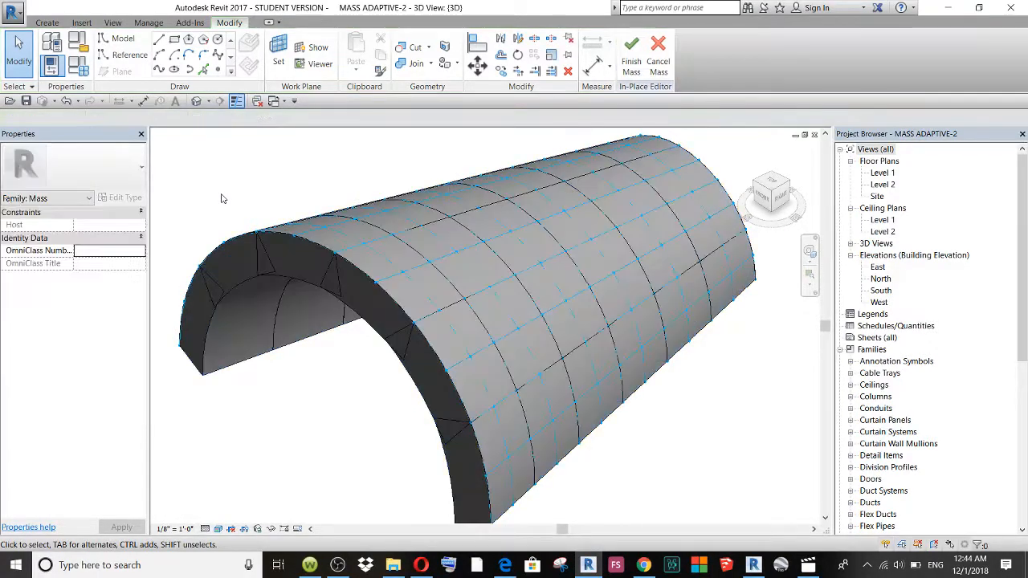
# Step: Examine the thick panels and their joints along the open end of the vault in 3D
pyautogui.scroll(-1, 485, 282)
pyautogui.scroll(1, 426, 304)
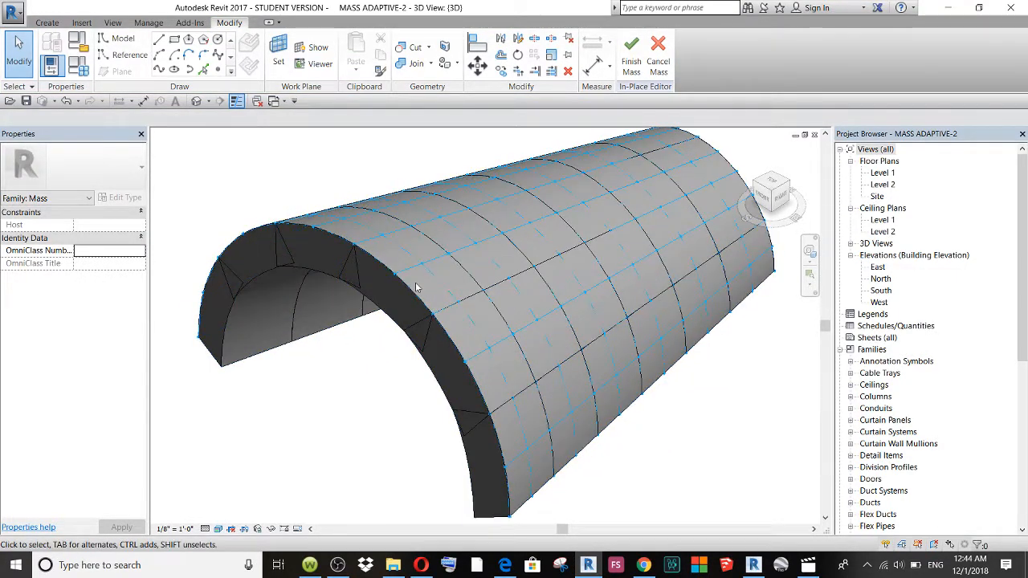
pyautogui.scroll(-1, 416, 282)
pyautogui.scroll(1, 428, 294)
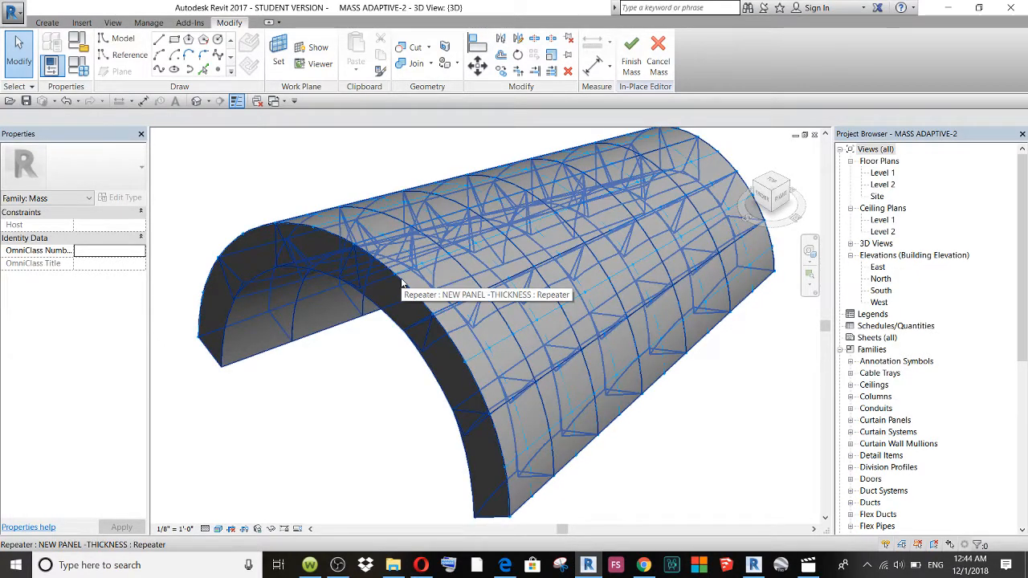
pyautogui.scroll(1, 403, 283)
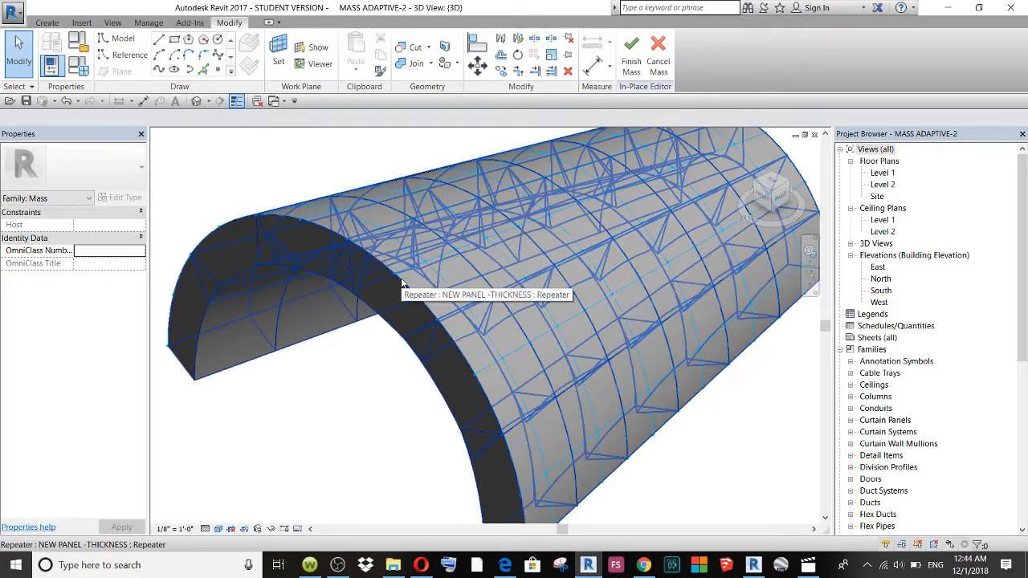
pyautogui.scroll(-1, 402, 283)
pyautogui.keyDown('shift'); pyautogui.moveTo(306, 271); pyautogui.dragTo(466, 233, button='middle'); pyautogui.keyUp('shift')
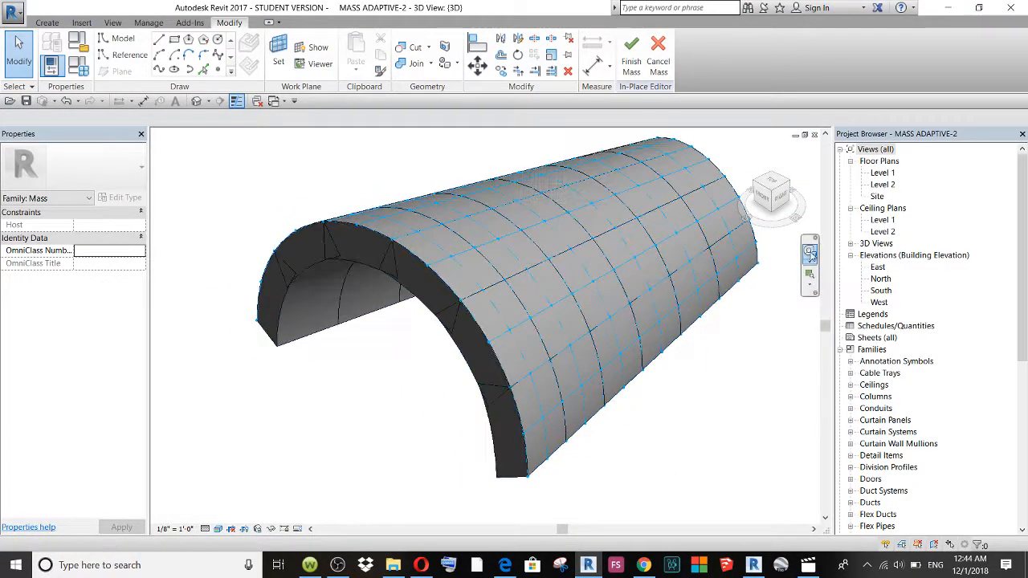
# Step: Examine the panel layout and edge thickness from the left side of the vaulted mass in 3D
pyautogui.click(810, 253)
pyautogui.moveTo(210, 245); pyautogui.dragTo(474, 265)
pyautogui.click(507, 189)
pyautogui.scroll(-3, 307, 384)
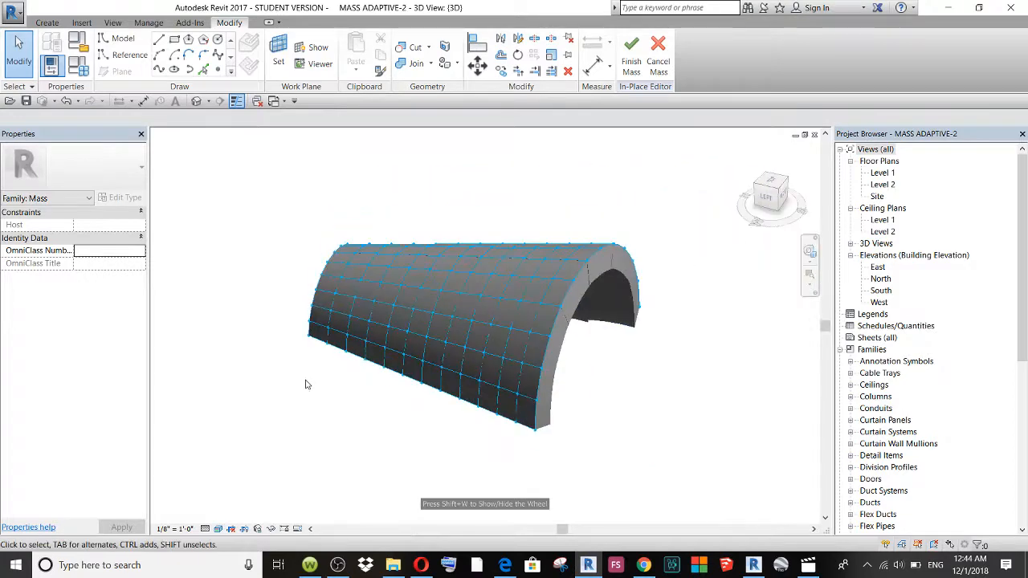
pyautogui.scroll(4, 555, 296)
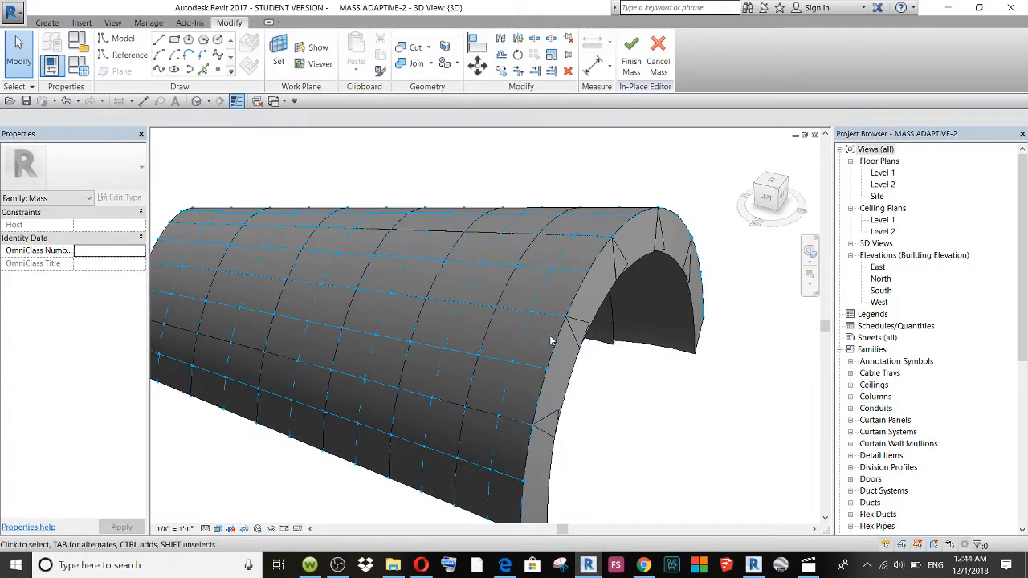
pyautogui.scroll(-3, 551, 341)
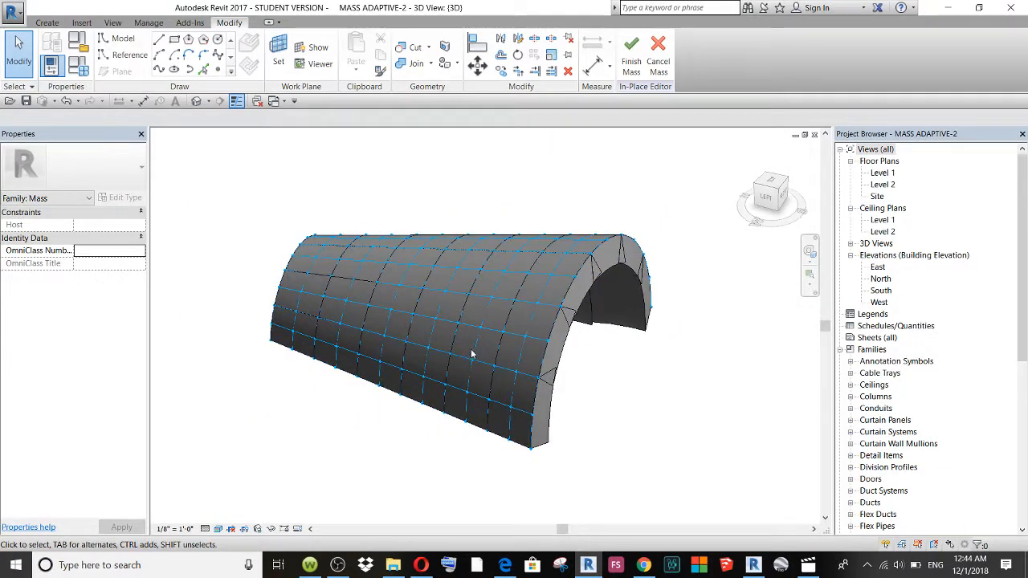
pyautogui.scroll(2, 472, 354)
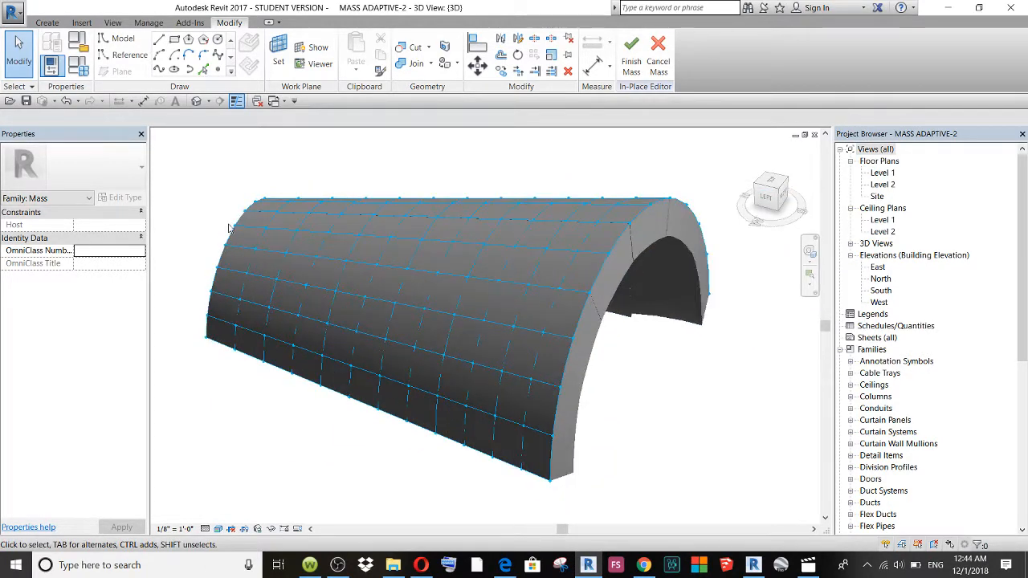
pyautogui.scroll(2, 209, 231)
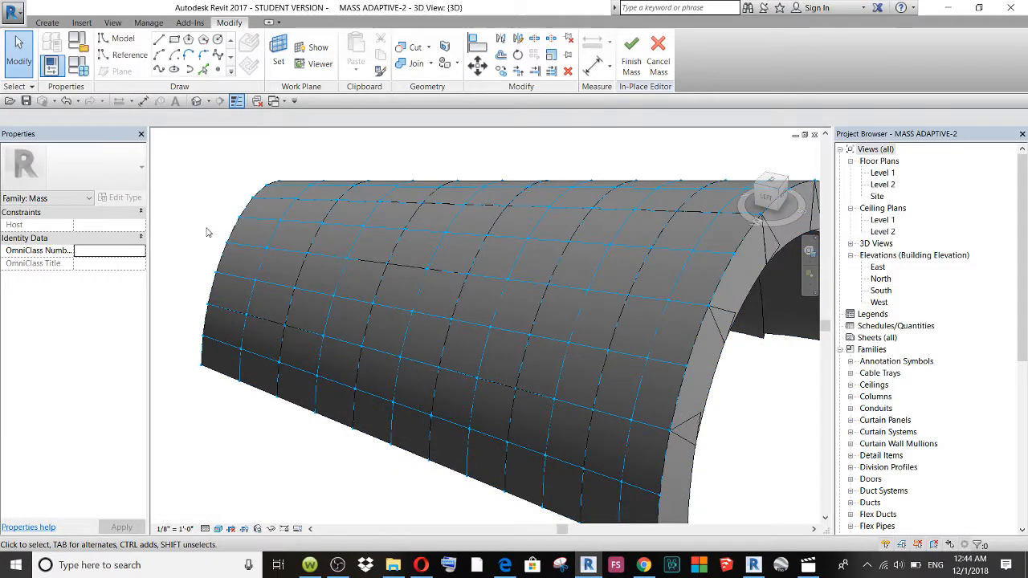
pyautogui.moveTo(337, 567)
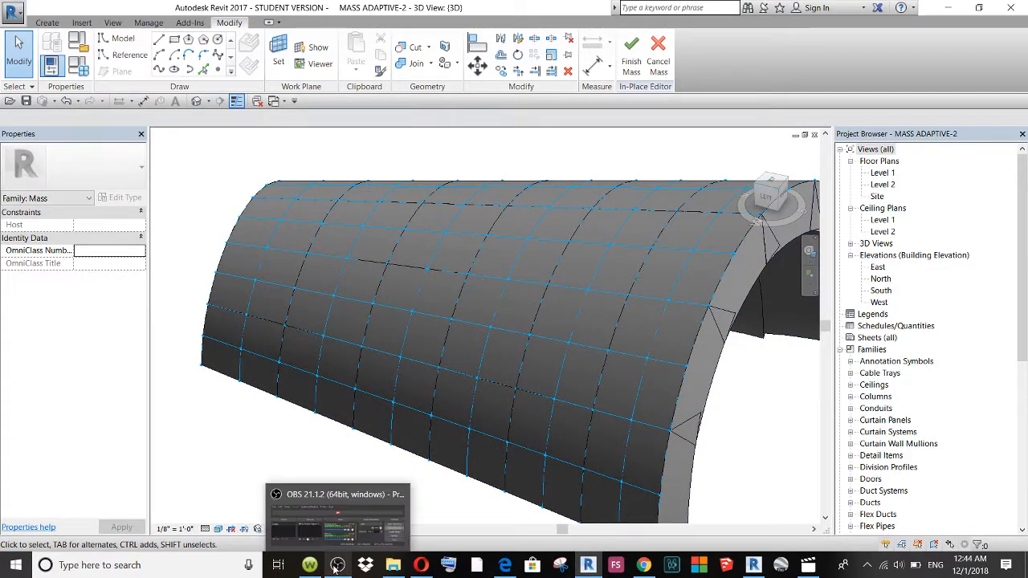
pyautogui.click(336, 567)
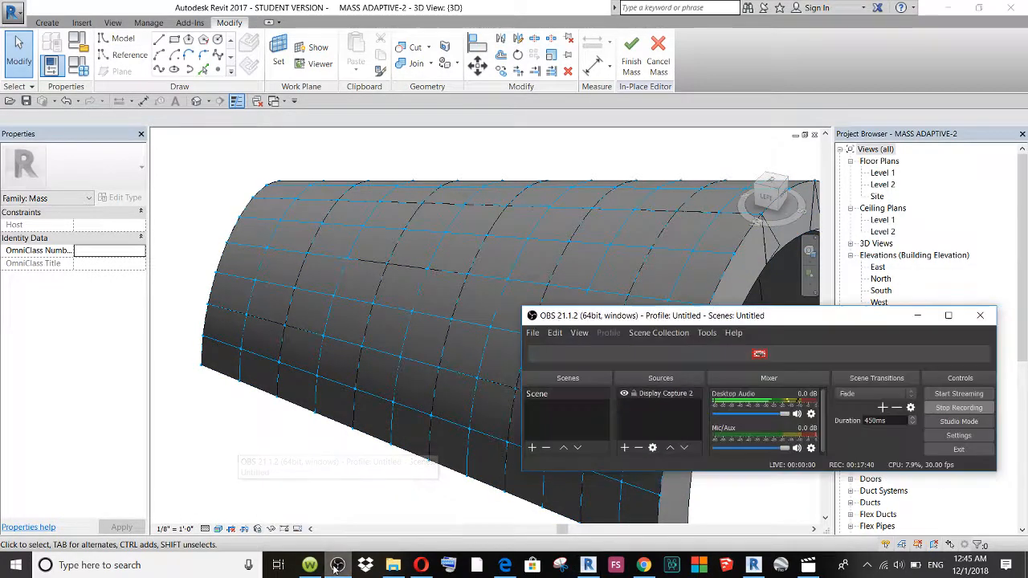